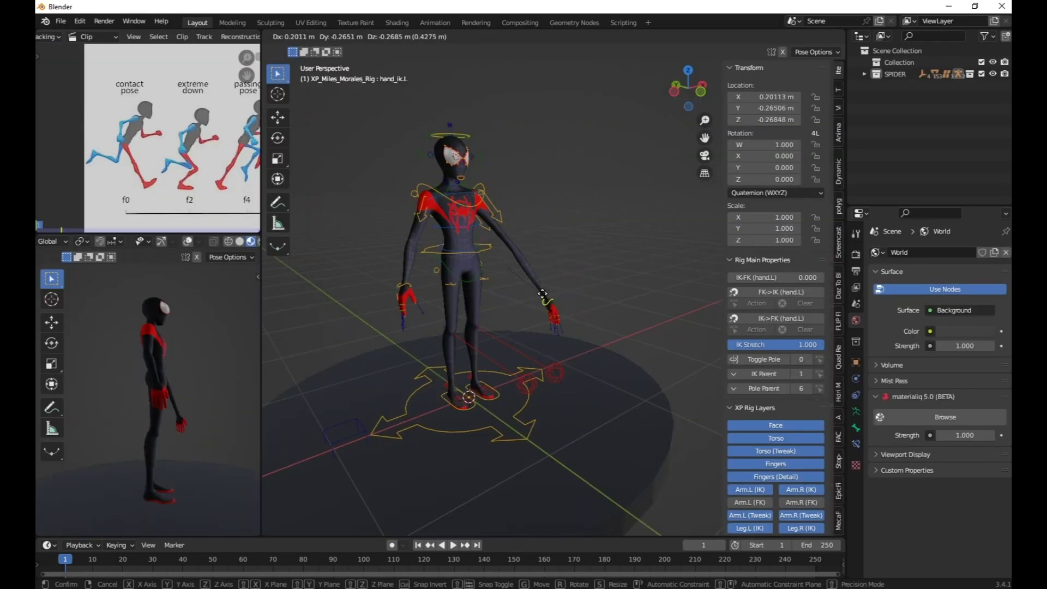
right_click(518, 377)
scroll(509, 324, "up", 1)
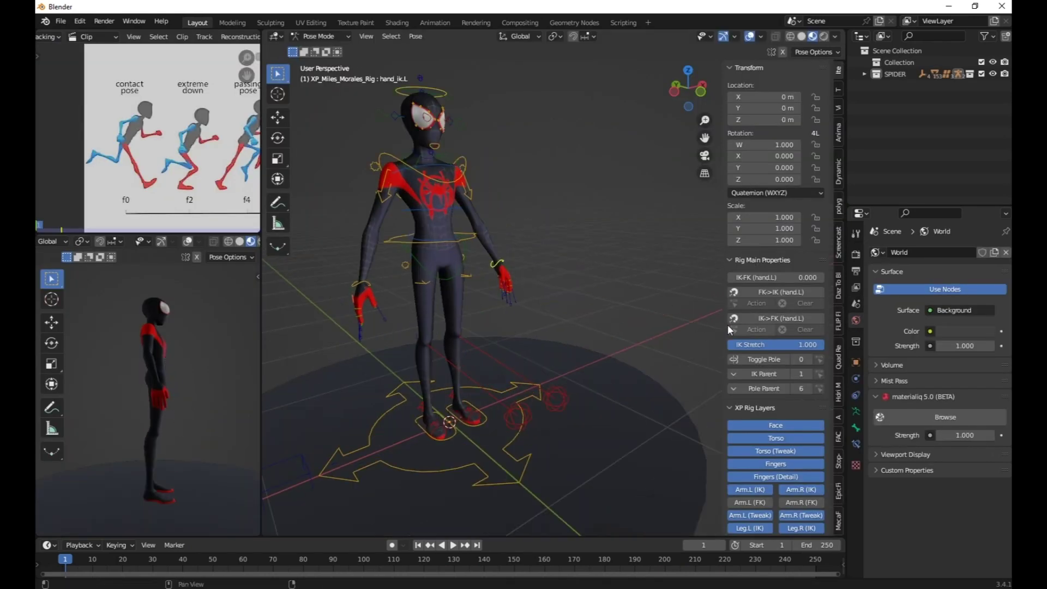
left_click_drag(725, 325, 661, 311)
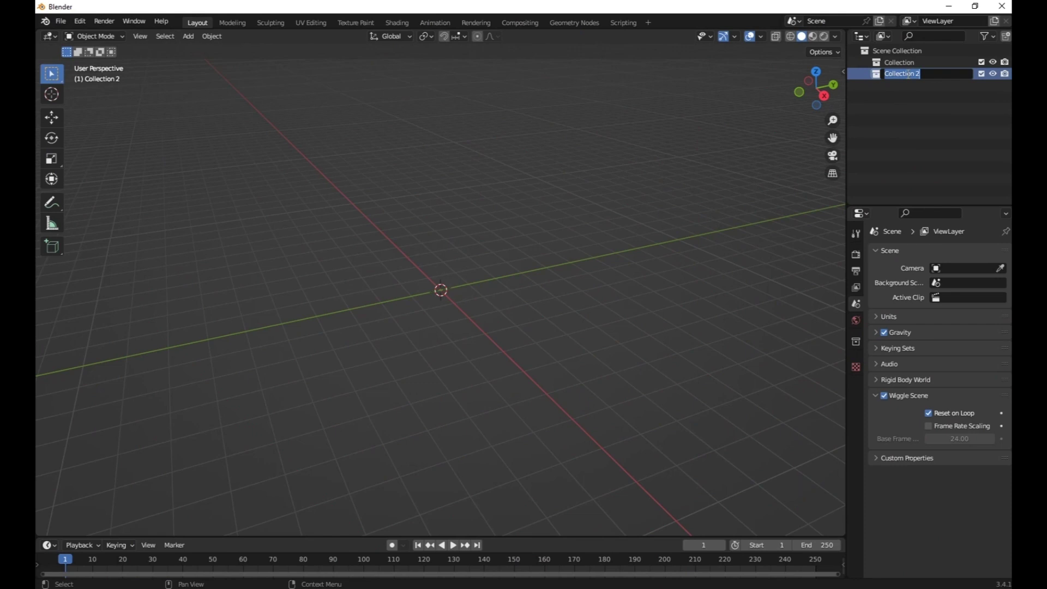
Name the second collection SPIDER.
type("S")
key("Return")
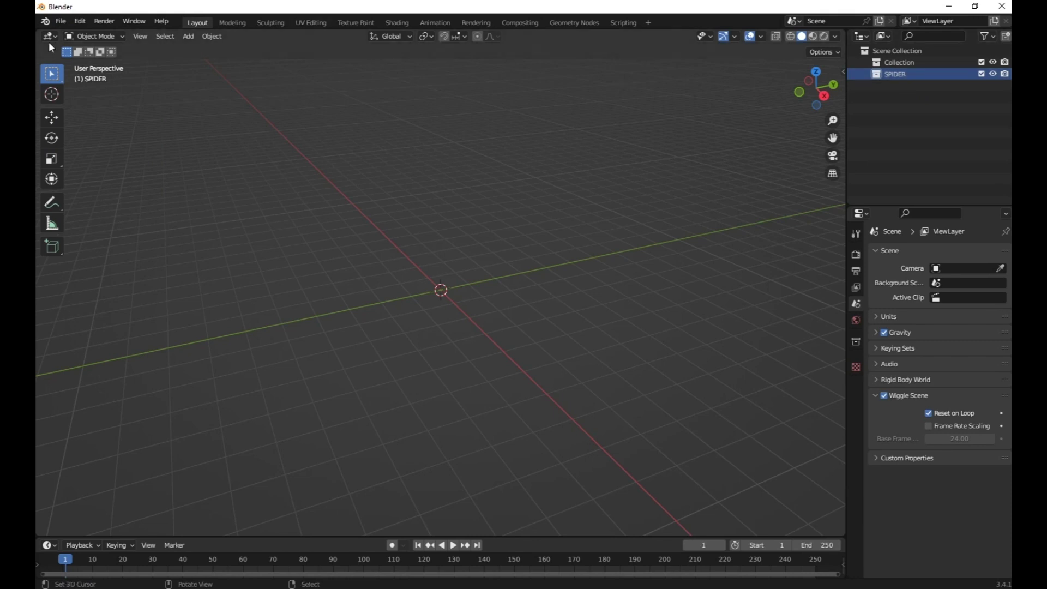
Start appending from another Blender file and browse drive D: to the Character Creater folder.
left_click(60, 22)
left_click(76, 149)
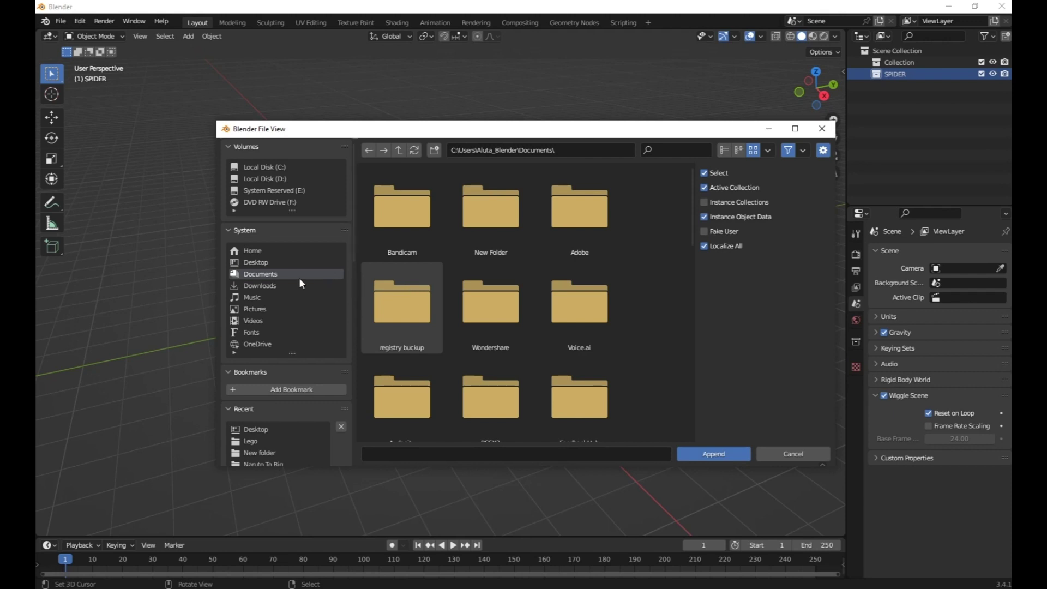
left_click(274, 180)
scroll(545, 267, "down", 3)
scroll(544, 270, "down", 5)
scroll(535, 326, "down", 1)
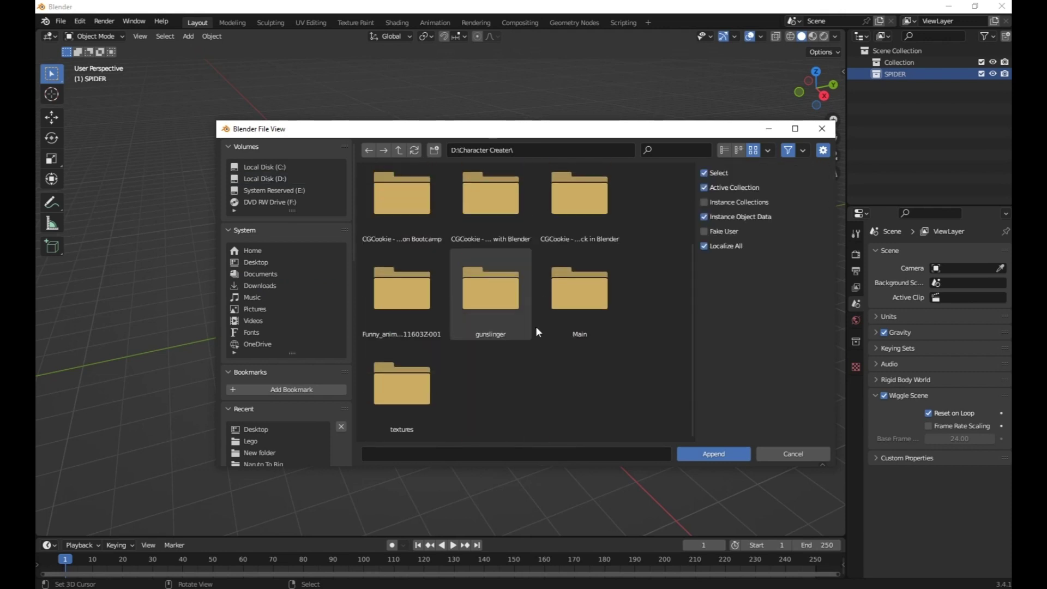
Open the Miles_Morales_Rig_V4 blend file stored within the Main folder to see its data categories.
double_click(551, 316)
double_click(410, 286)
left_click(767, 150)
double_click(467, 393)
double_click(491, 206)
double_click(510, 196)
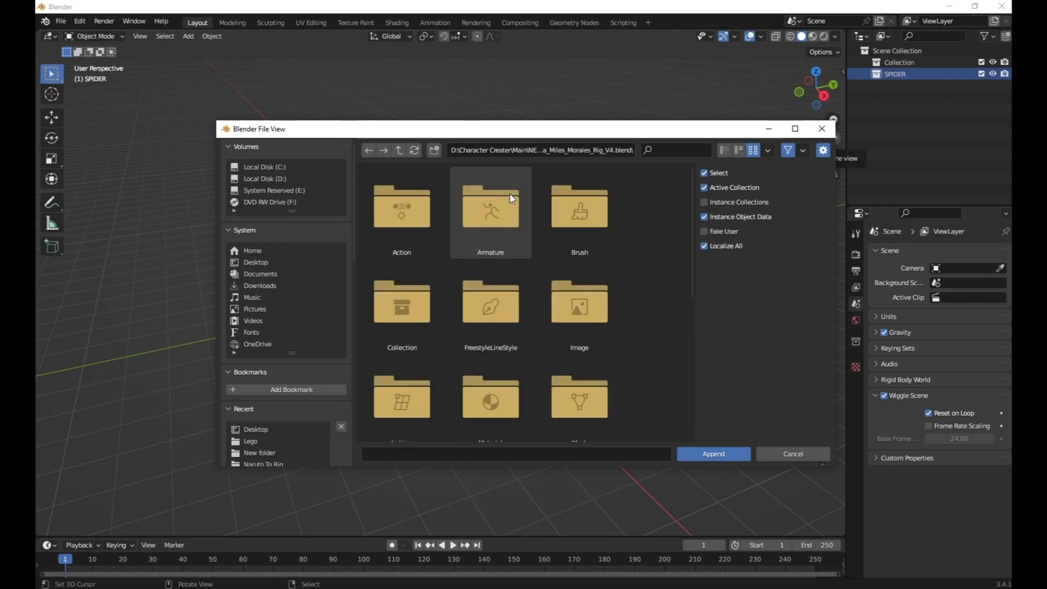
Append the XPea_Miles_Morales_Rig collection from the rig file into the SPIDER collection.
scroll(474, 306, "down", 2)
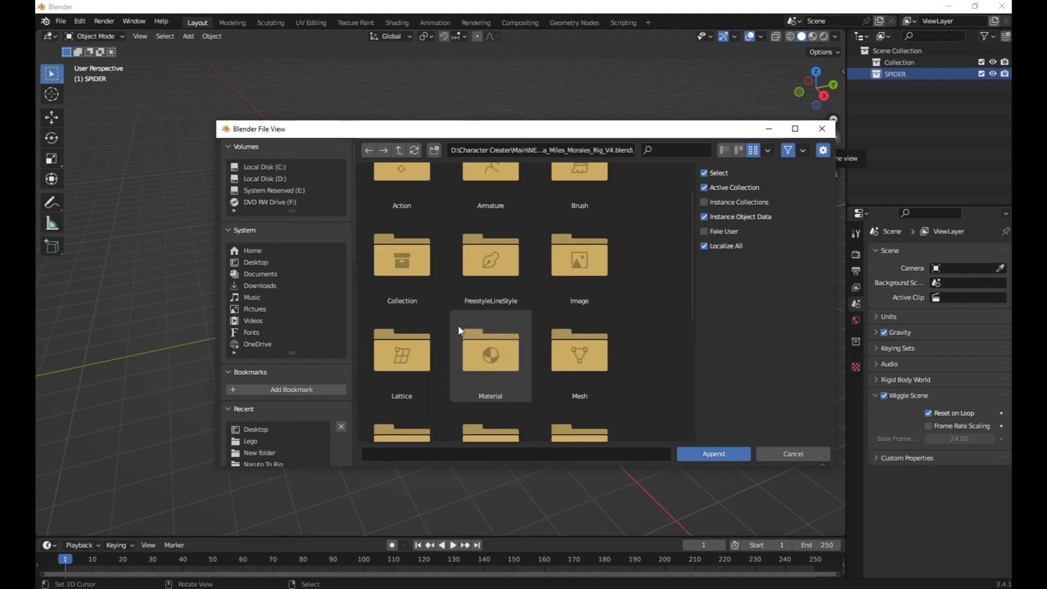
double_click(401, 267)
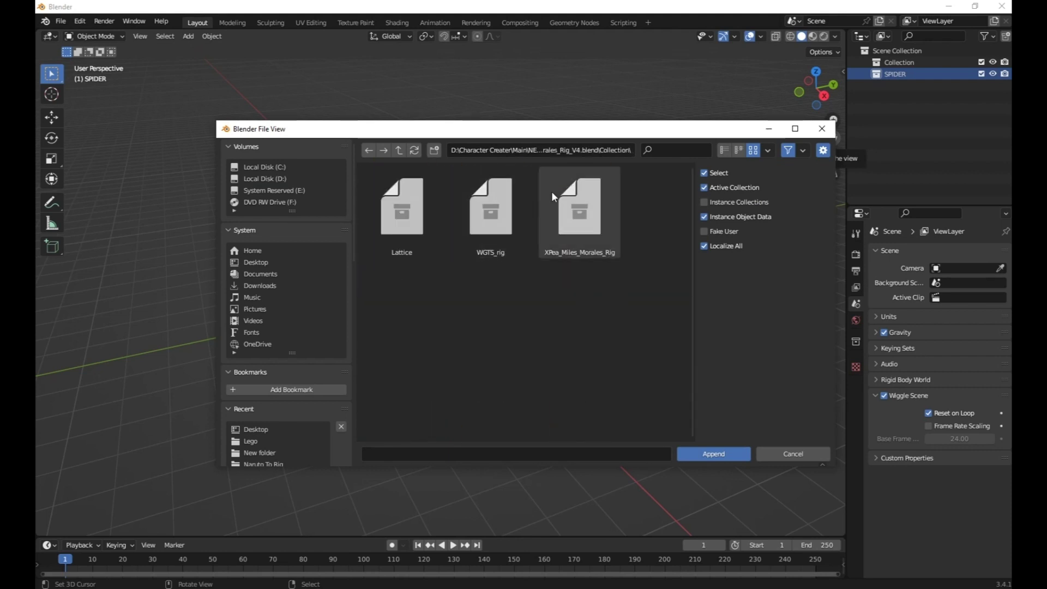
left_click(579, 225)
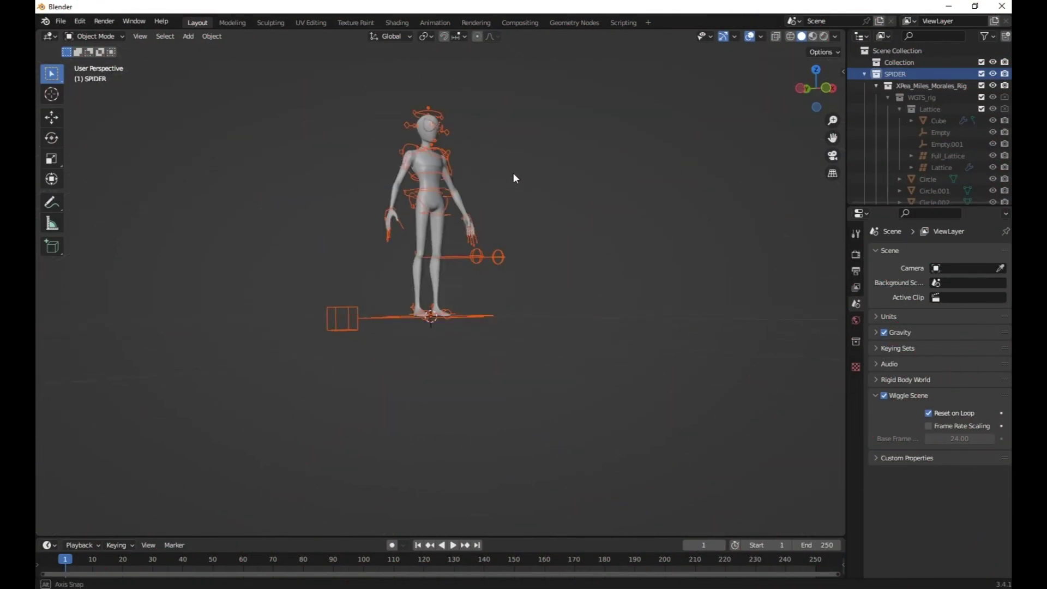
Display the character in Material Preview shading and collapse the SPIDER collection in the outliner.
left_click(812, 36)
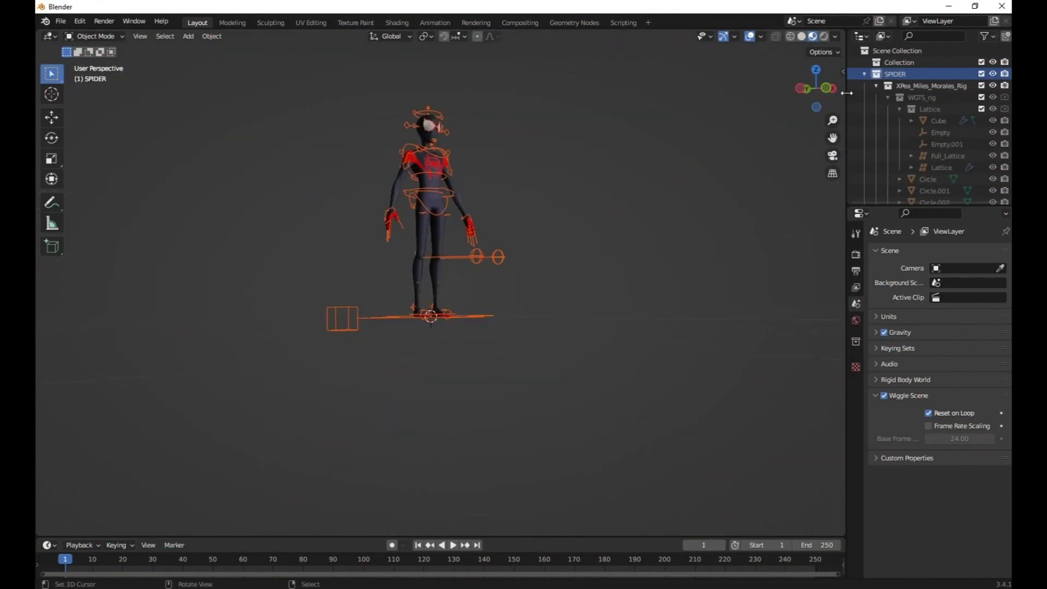
left_click(864, 74)
middle_click_drag(631, 190, 542, 194)
scroll(542, 194, "up", 4)
middle_click_drag(542, 234, 470, 236)
scroll(488, 238, "down", 3)
scroll(487, 238, "up", 2)
scroll(468, 256, "down", 3)
scroll(470, 236, "down", 1)
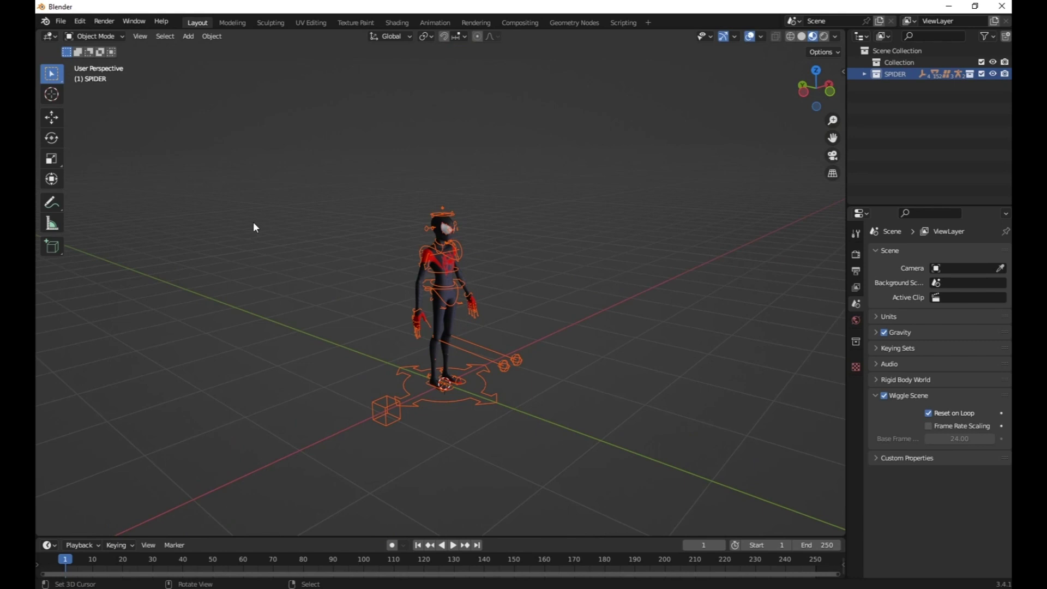
Split the viewport into a main area and two stacked side areas, making the upper side area a Movie Clip Editor.
left_click_drag(36, 32, 261, 212)
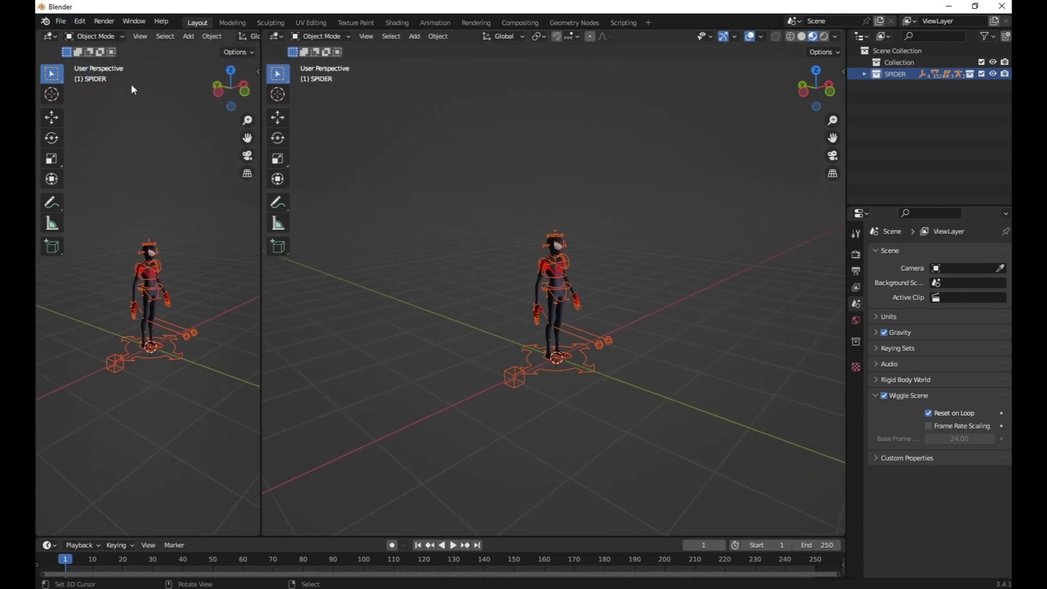
left_click_drag(36, 33, 163, 234)
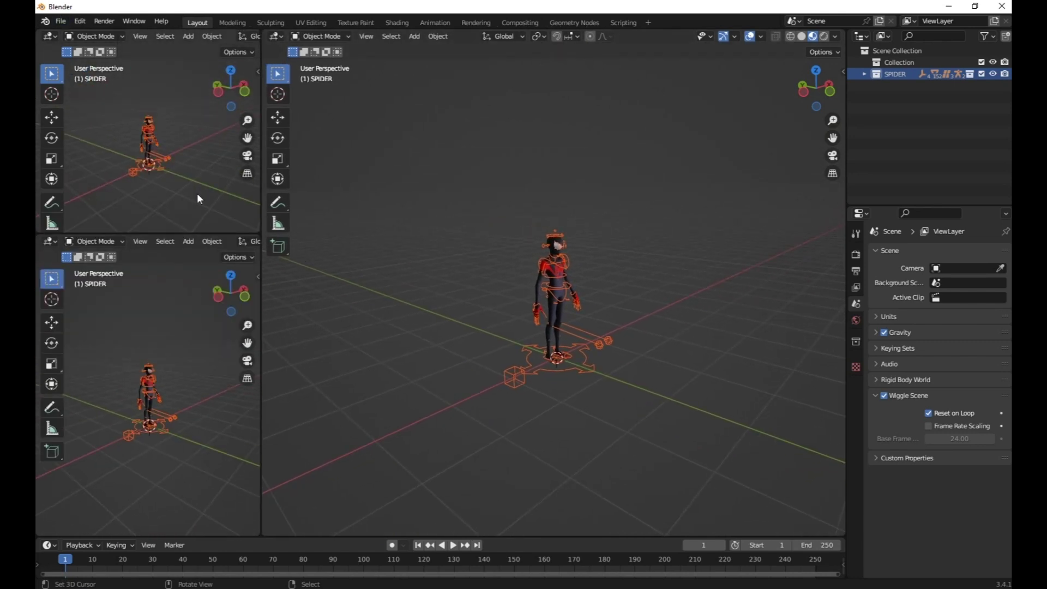
left_click(49, 39)
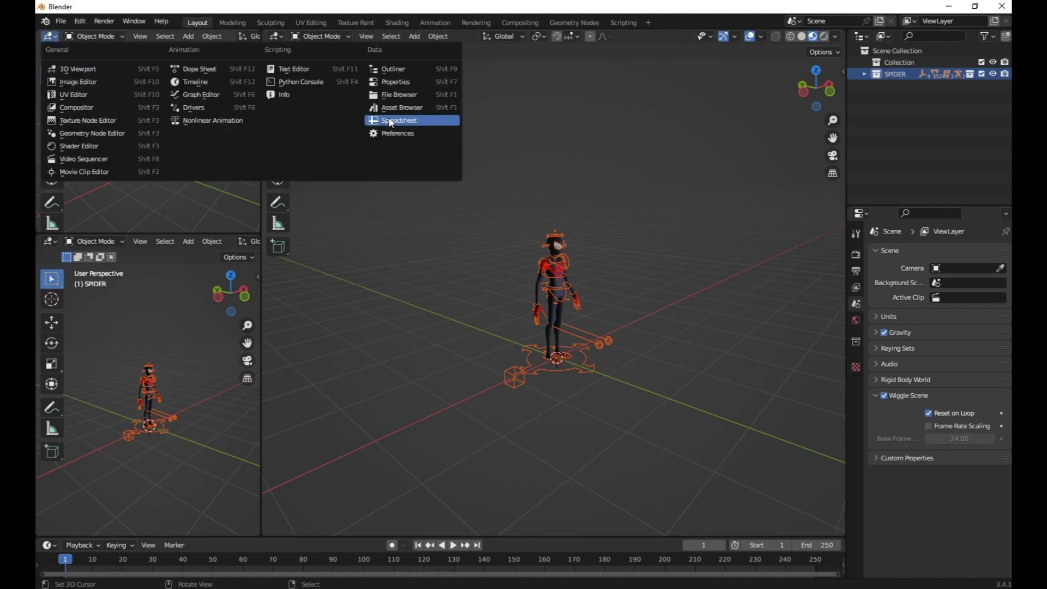
left_click(81, 171)
scroll(250, 37, "down", 2)
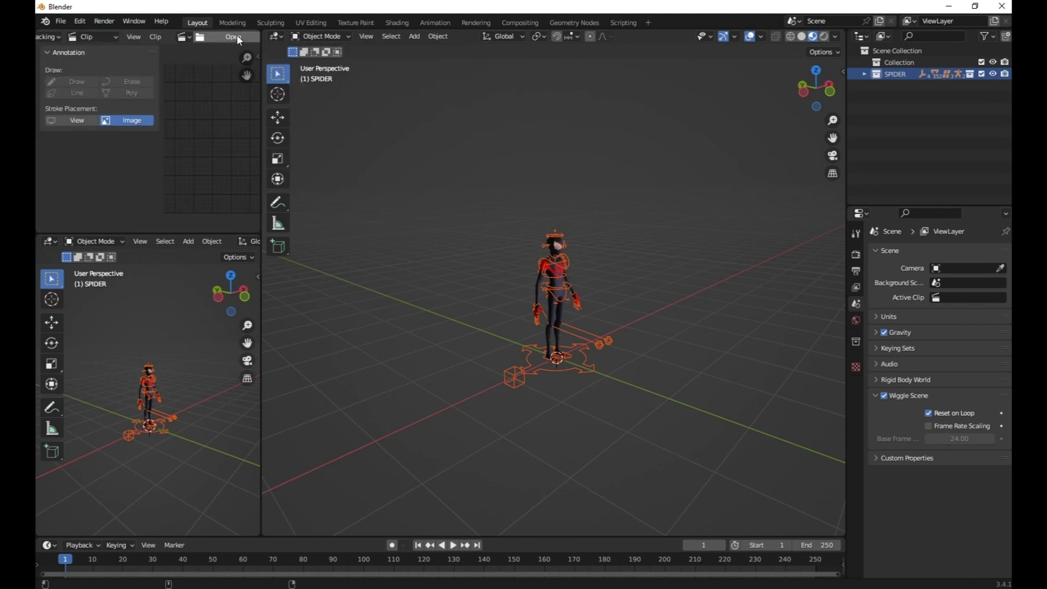
Load runcycle reference.jpg from the Desktop folder as the clip and hide the clip editor's toolbar.
left_click(235, 37)
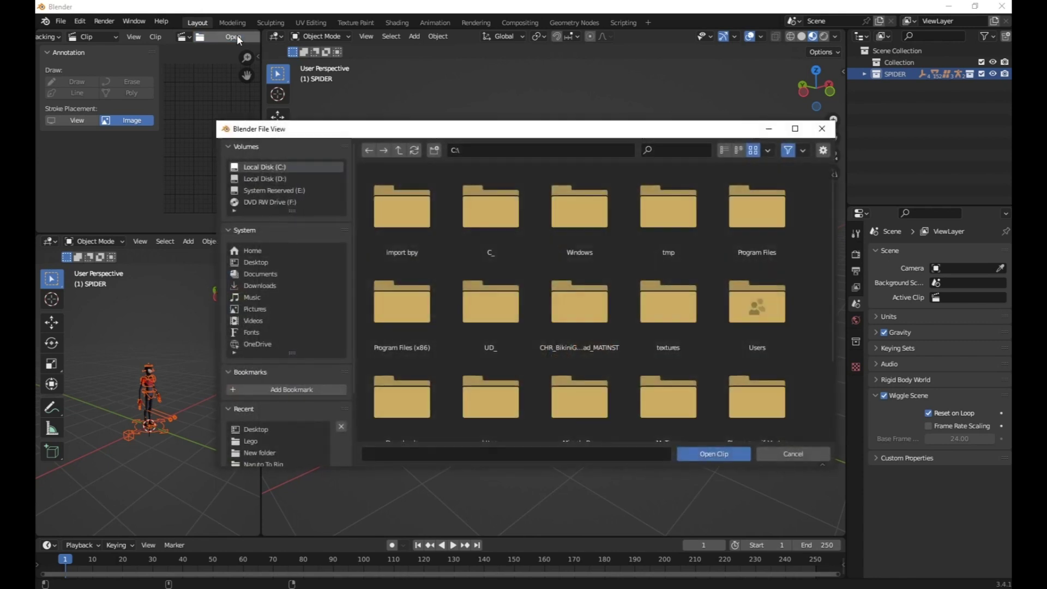
left_click(259, 264)
scroll(532, 311, "down", 3)
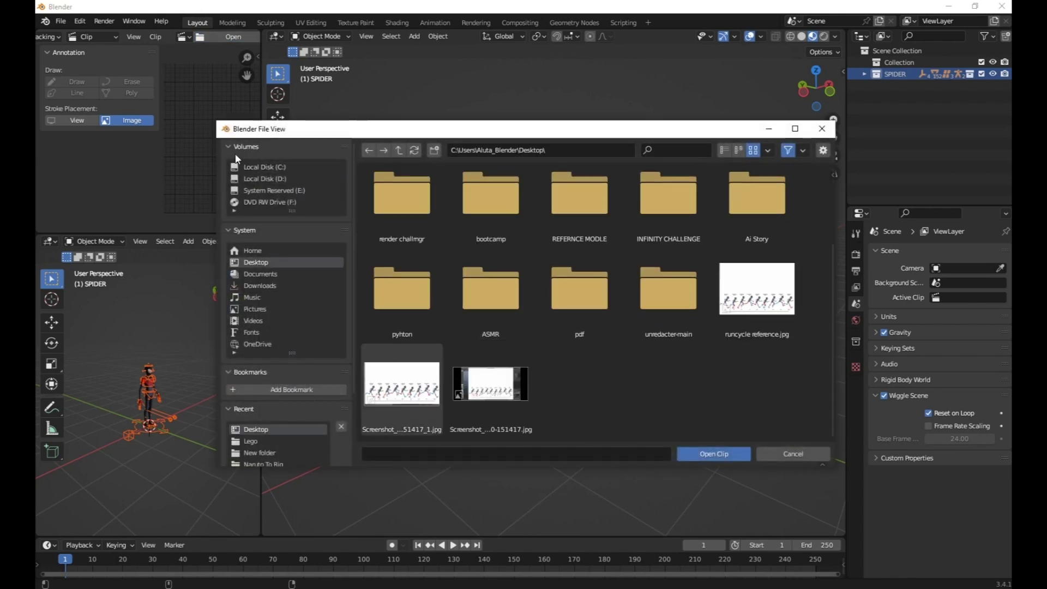
double_click(757, 289)
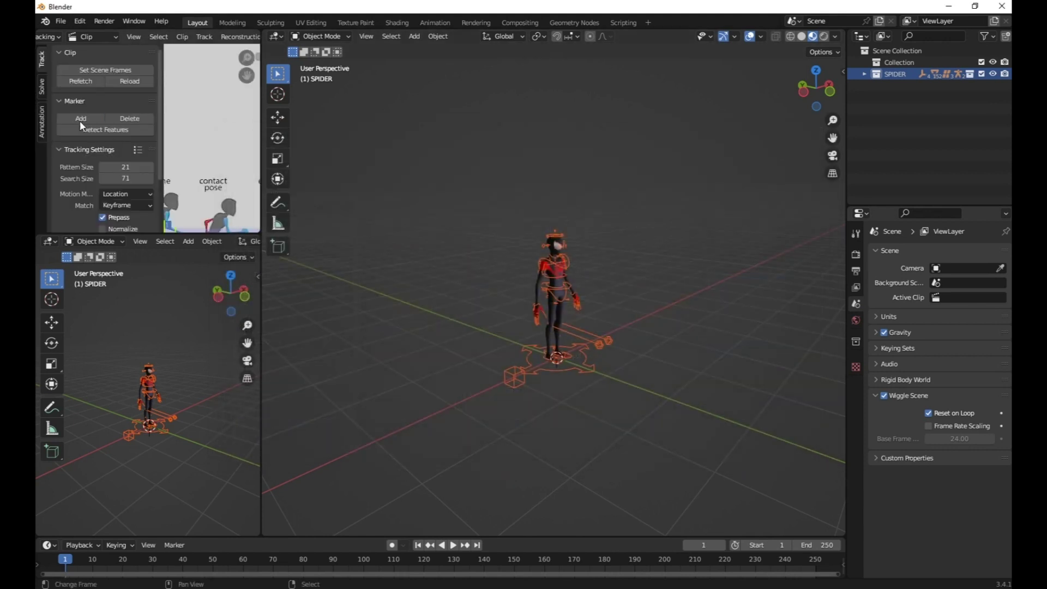
key("t")
scroll(240, 175, "down", 5)
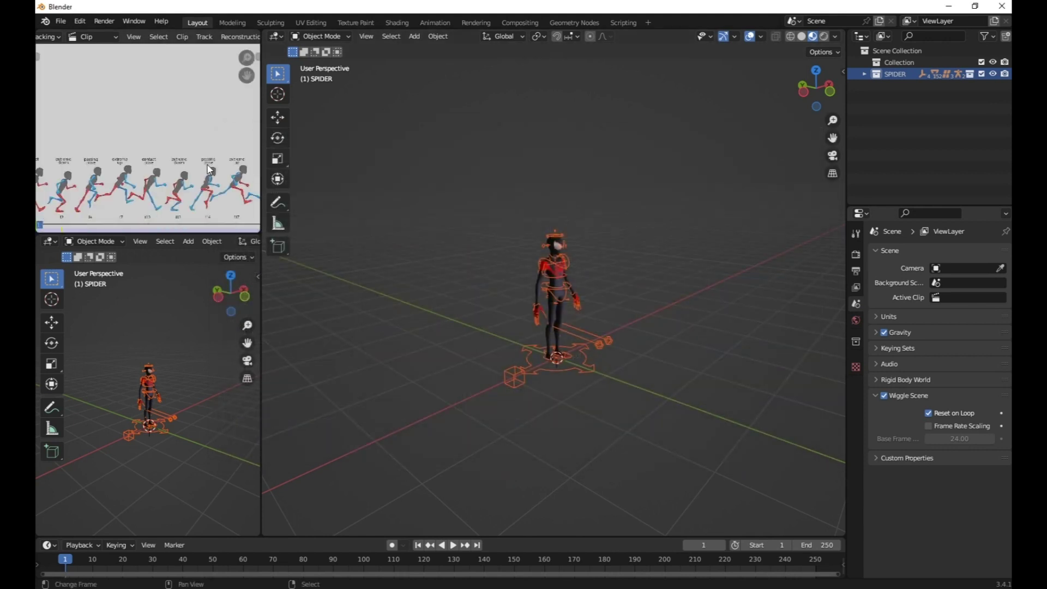
scroll(199, 181, "up", 5)
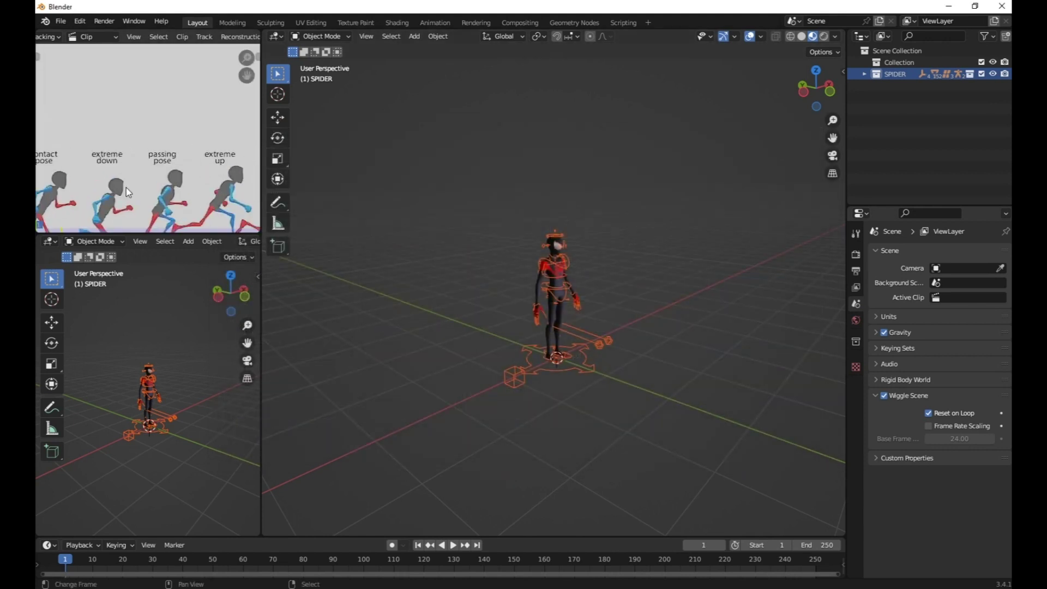
Add a cylinder and scale it into a wide flat disc, about 1.597 in X and Y and 0.088 in Z.
middle_click_drag(400, 311, 394, 180)
key("shift+a")
mouse_move(431, 191)
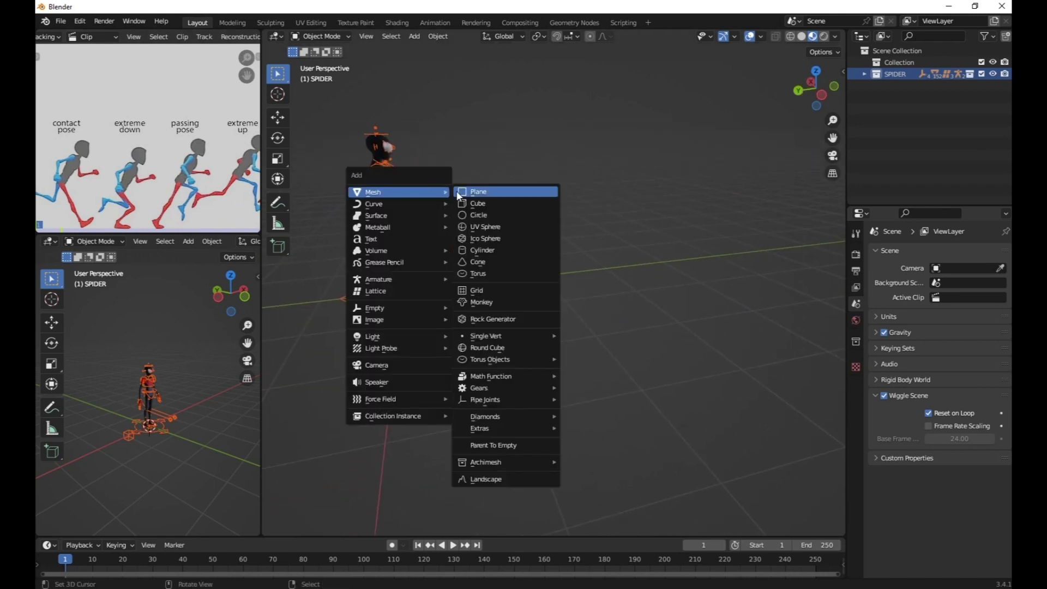
left_click(492, 252)
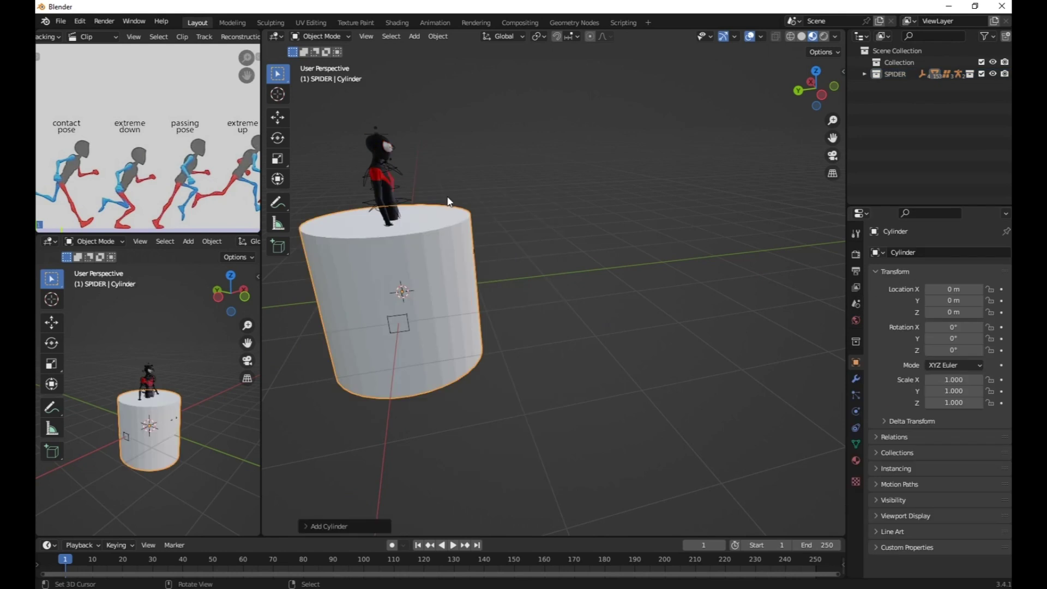
key("s")
key("z")
left_click(404, 287)
middle_click_drag(404, 287, 599, 215)
key("s")
left_click(634, 221)
scroll(583, 205, "up", 3)
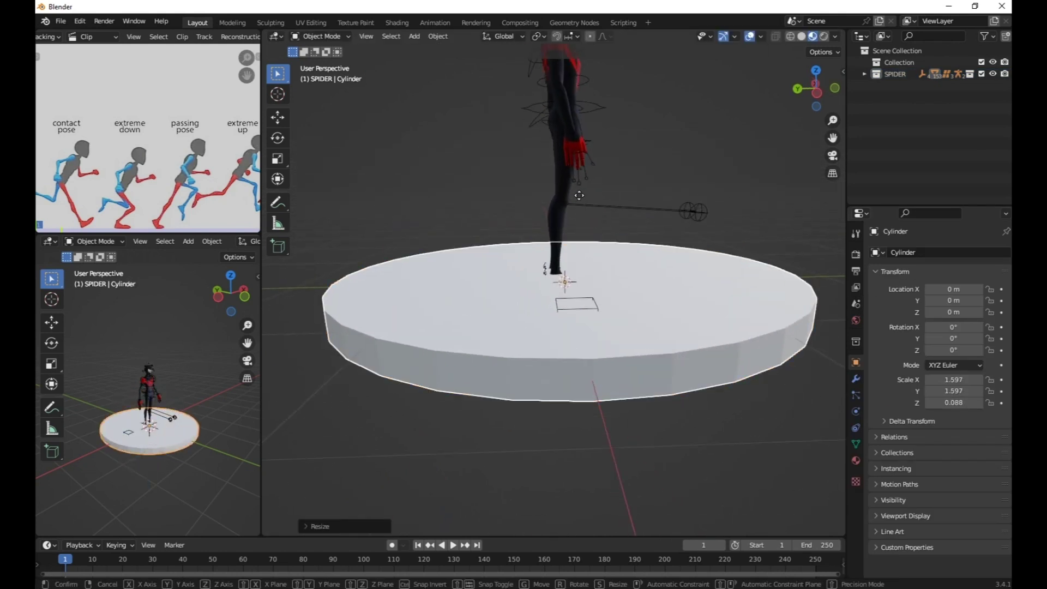
Lower the disc about 0.0915 m along Z so the character stands on top of it.
key("g")
key("z")
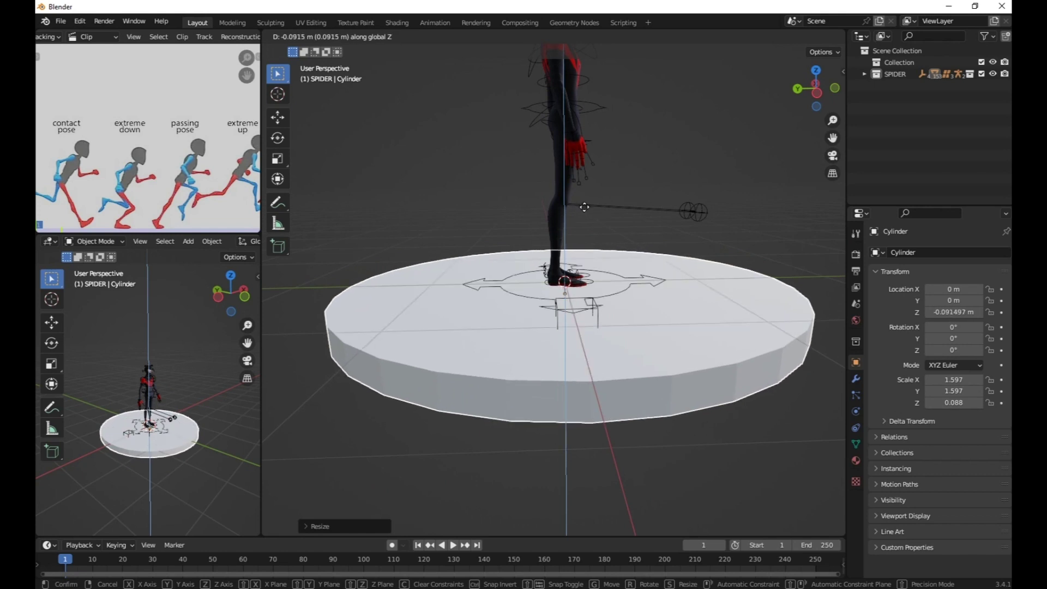
left_click(583, 210)
middle_click_drag(583, 210, 797, 344)
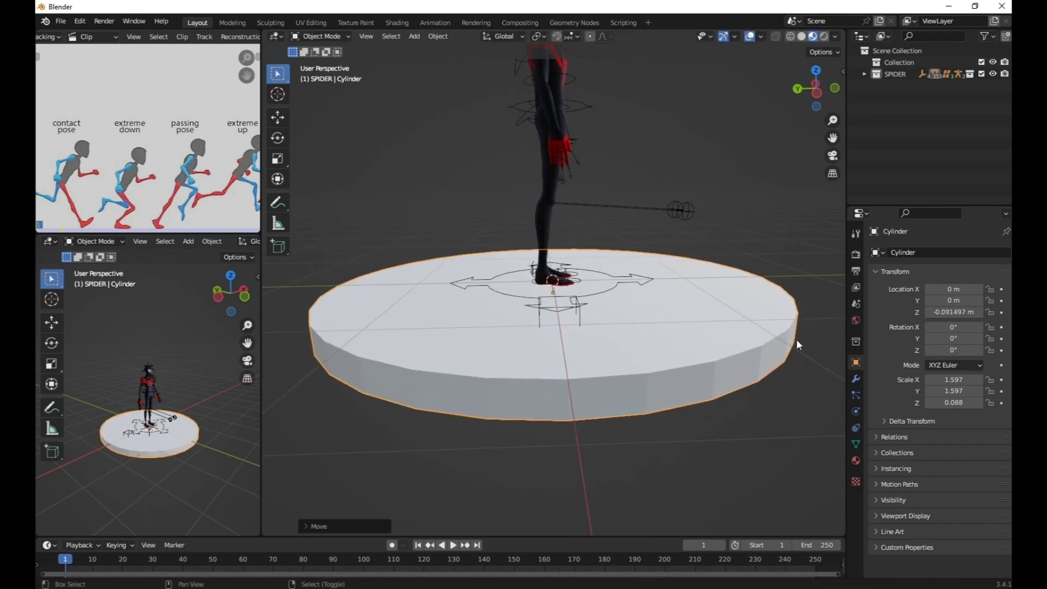
Give the disc a new material with a black base color and a roughness of 1.000.
left_click(856, 460)
left_click(927, 303)
left_click(965, 425)
left_click_drag(986, 289, 985, 343)
scroll(946, 529, "down", 4)
left_click_drag(958, 463, 992, 464)
scroll(433, 371, "up", 2)
scroll(156, 379, "up", 3)
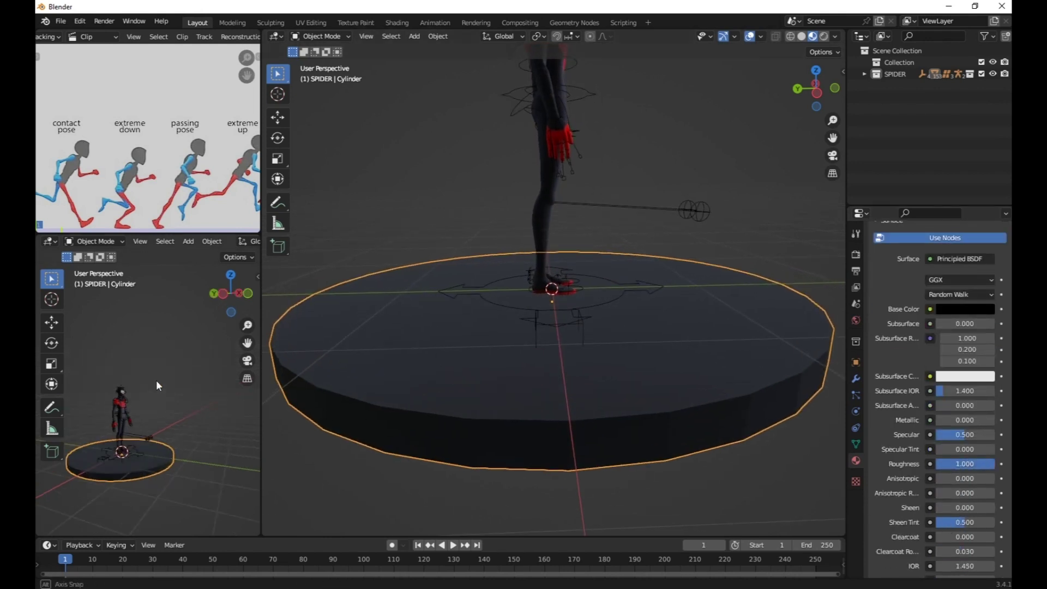
Hide the gizmos and overlays in the small 3D viewport beneath the reference clip.
scroll(203, 246, "down", 3)
left_click(221, 243)
left_click(247, 242)
middle_click_drag(136, 399, 183, 369, "shift")
middle_click_drag(186, 331, 152, 448, "shift")
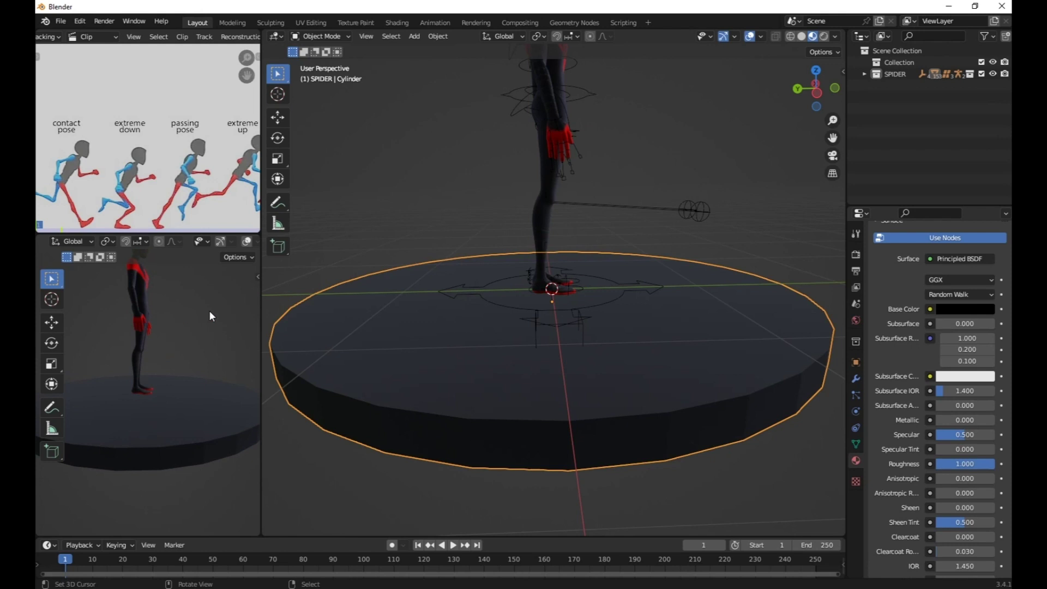
Select the character rig and frame the full character and the first run-cycle poses in the two small areas.
left_click(580, 209)
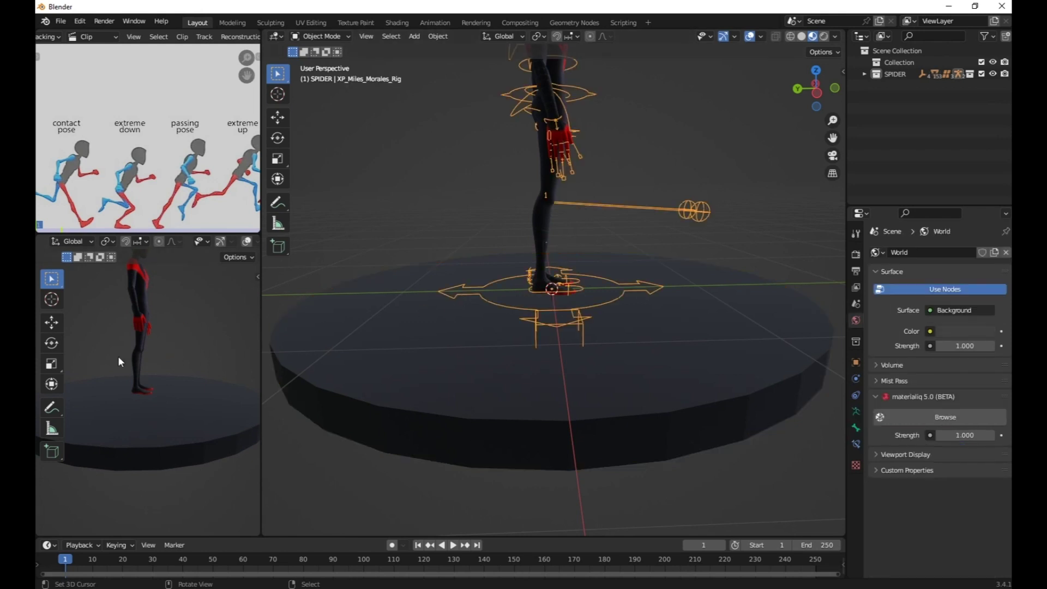
middle_click_drag(124, 309, 123, 377, "shift")
scroll(123, 377, "up", 2)
middle_click_drag(132, 332, 161, 348, "shift")
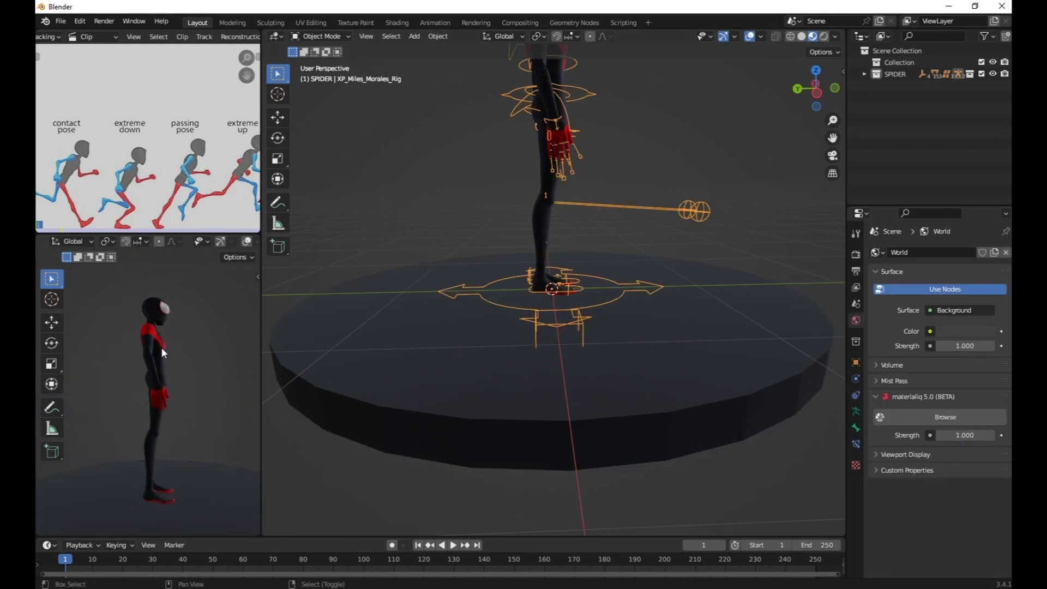
middle_click_drag(108, 146, 259, 108)
middle_click_drag(158, 165, 70, 163)
scroll(519, 243, "down", 3)
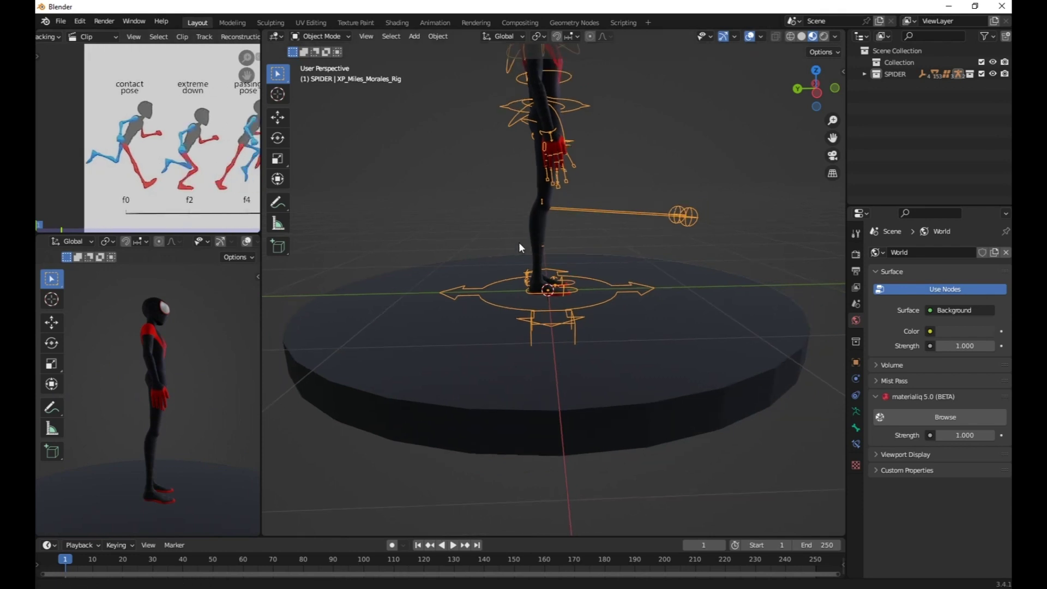
Show the main viewport's sidebar with the active tool options and rig properties.
middle_click_drag(487, 252, 260, 67)
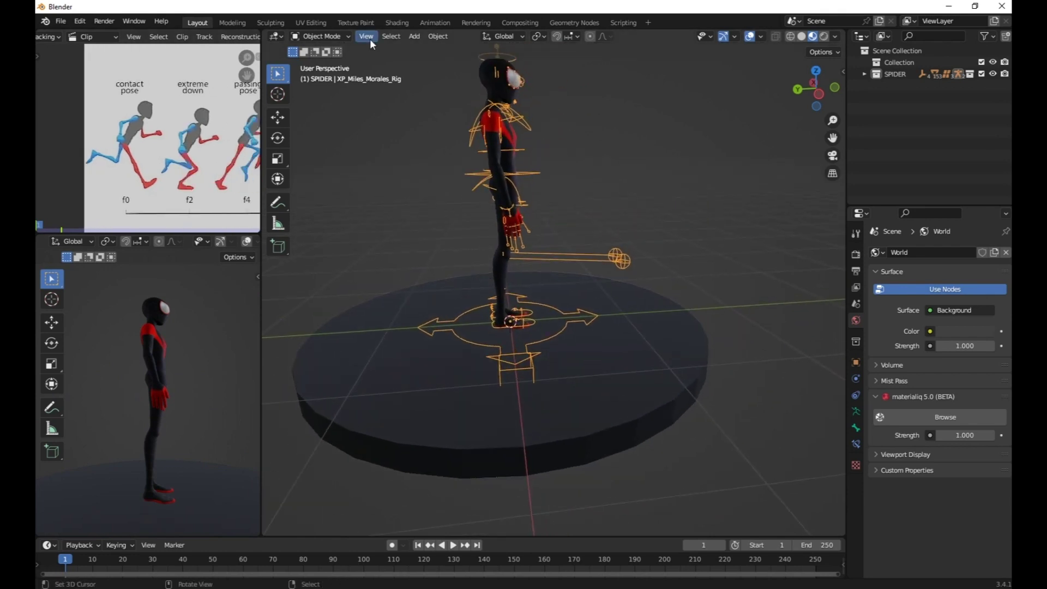
middle_click_drag(750, 201, 545, 73)
left_click(842, 70)
left_click(838, 91)
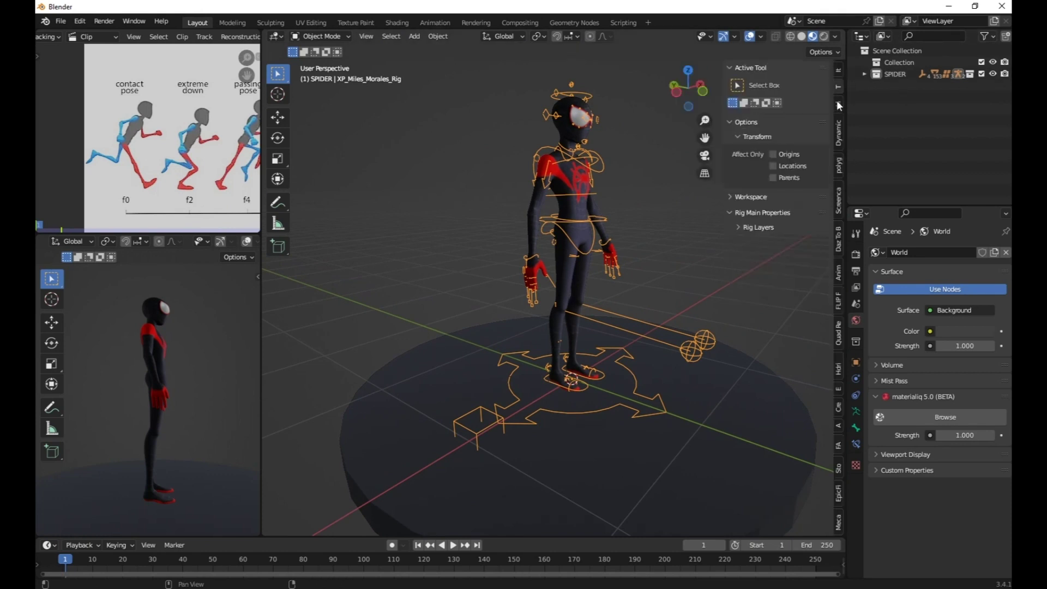
middle_click_drag(569, 240, 492, 229, "shift")
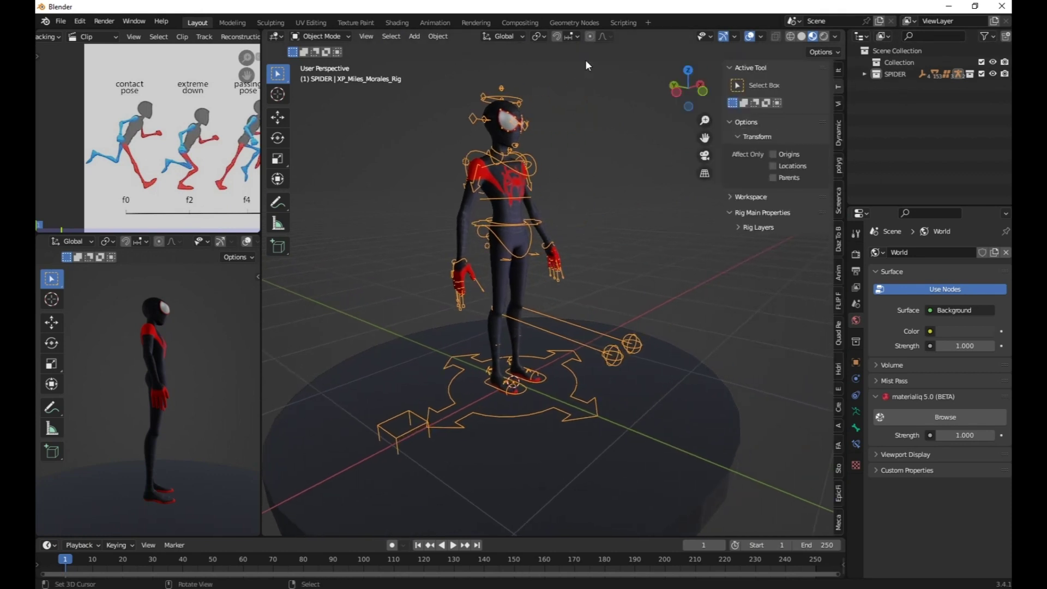
Run the XP_rig_ui.py script and show the XP Rig Layers for the character in the layout workspace.
left_click(620, 21)
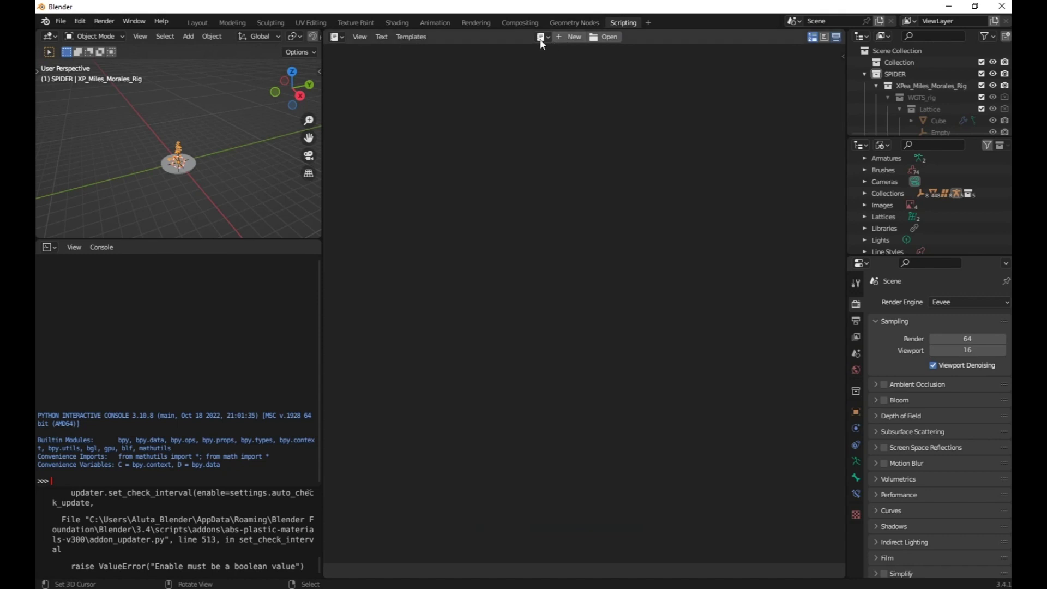
left_click(542, 38)
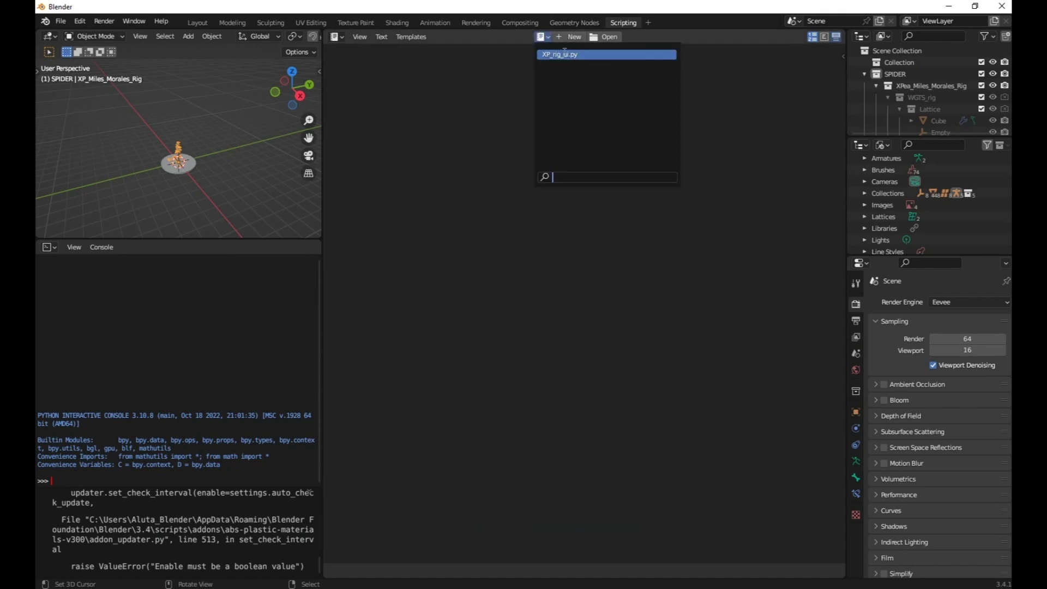
left_click(562, 55)
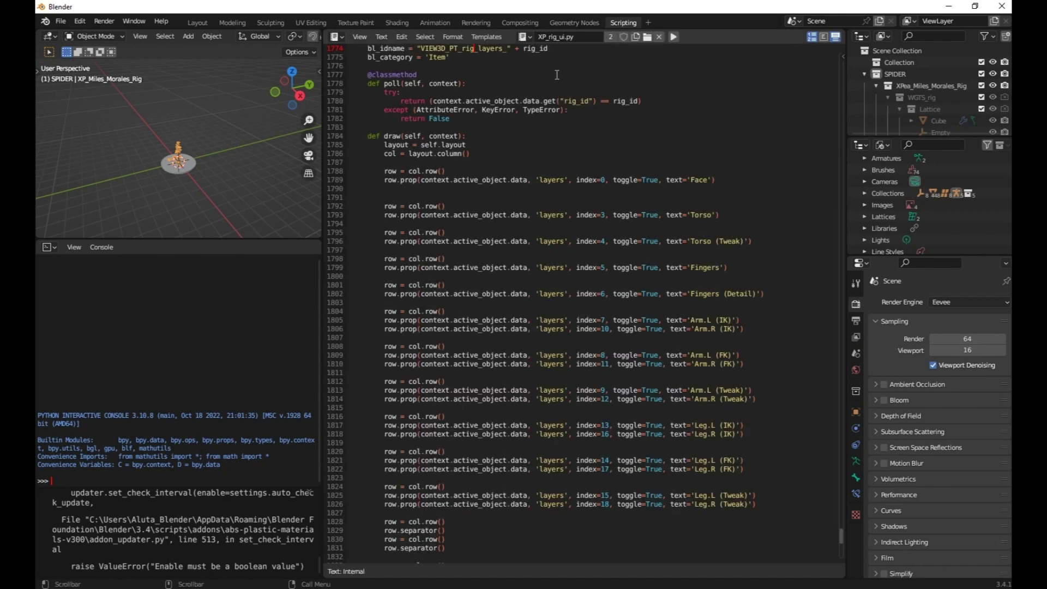
left_click(674, 38)
left_click(197, 22)
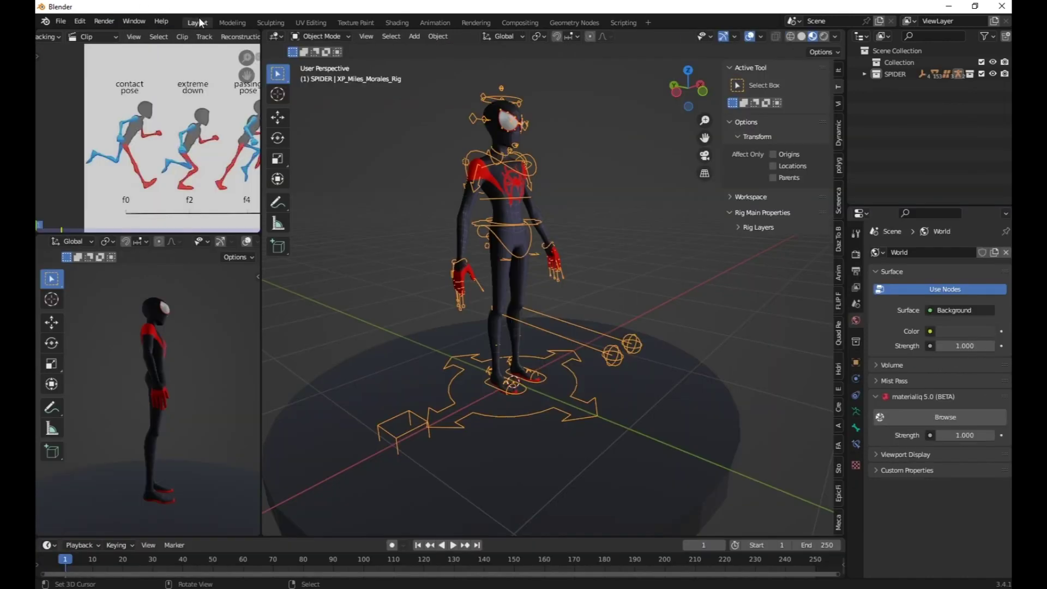
left_click(839, 71)
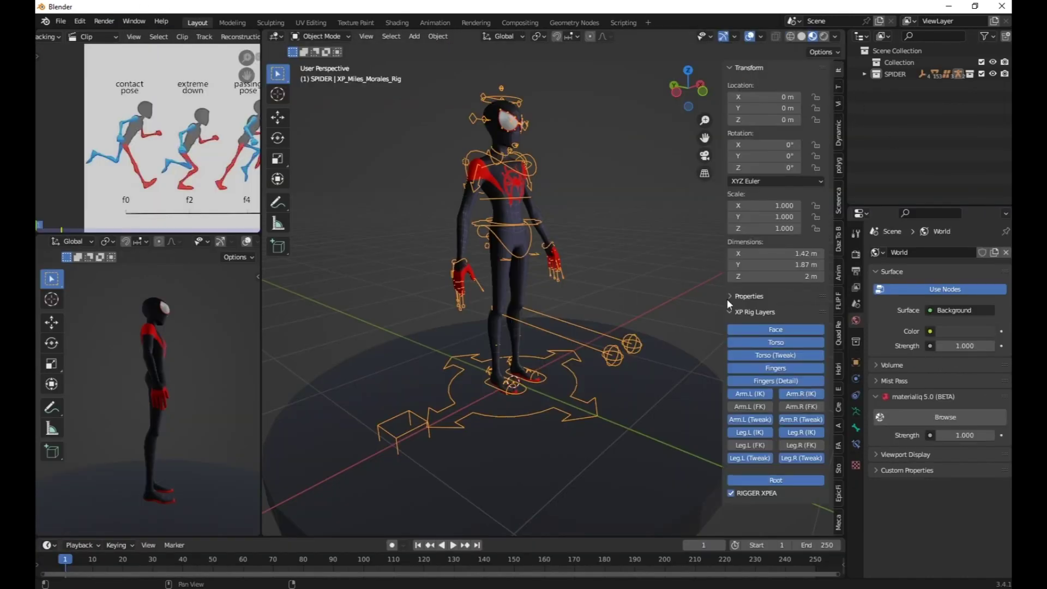
Switch the character rig from Object Mode to Pose Mode.
middle_click_drag(493, 294, 724, 281)
middle_click_drag(380, 337, 388, 329)
scroll(388, 329, "up", 4)
mouse_move(401, 378)
middle_mouse_down()
mouse_move(381, 378)
mouse_move(417, 371)
middle_mouse_up()
scroll(382, 377, "down", 5)
left_click(302, 36)
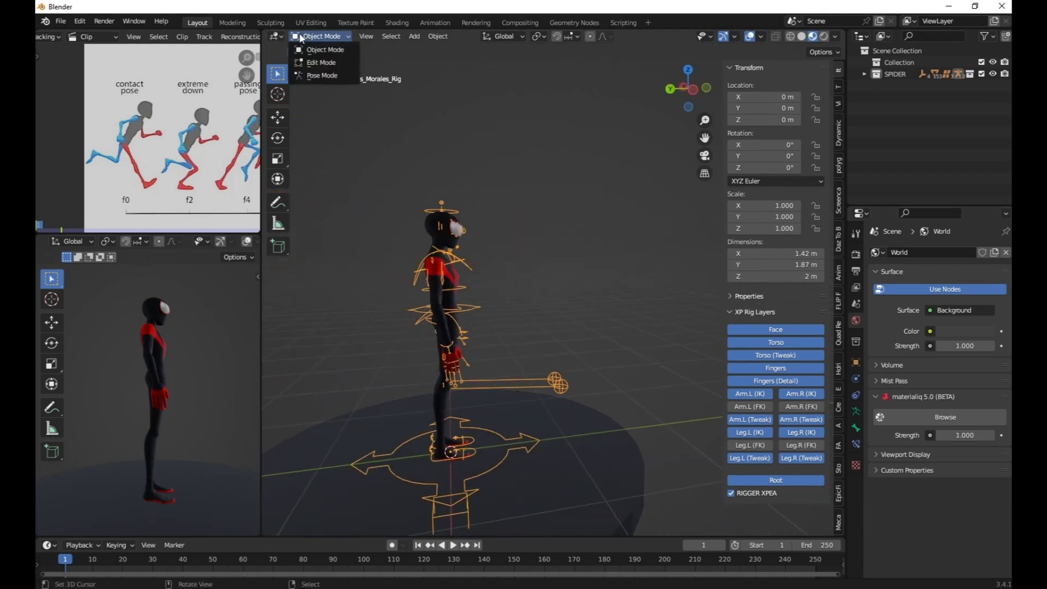
left_click(315, 74)
Select the left hand's IK control and try moving it.
middle_click_drag(613, 316, 468, 329)
left_click(511, 269)
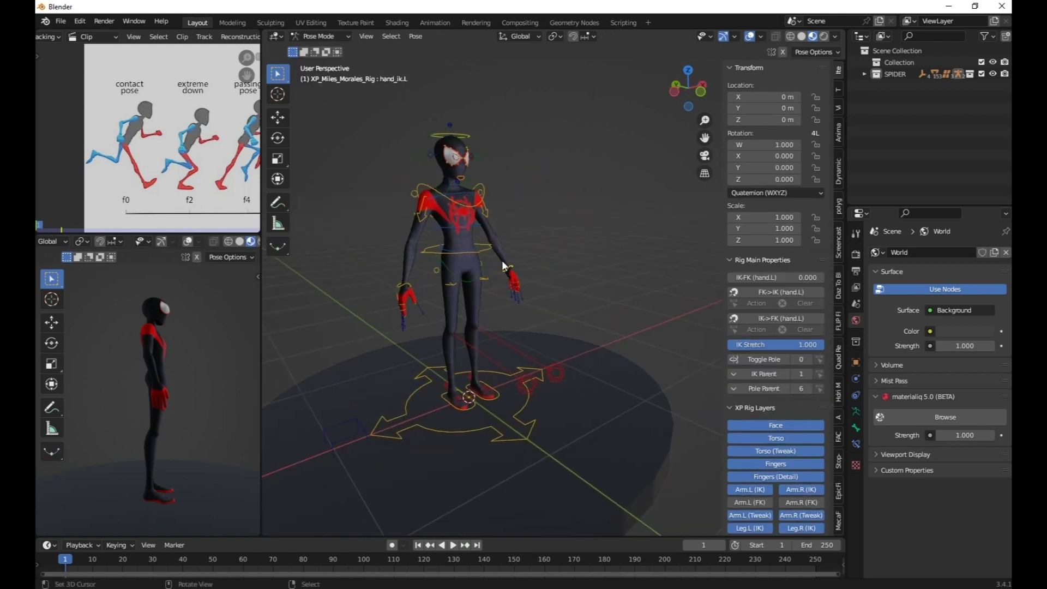
key("g")
key("Escape")
Widen the viewport sidebar, show the FK layers of both arms and hide their IK layers.
scroll(542, 293, "up", 1)
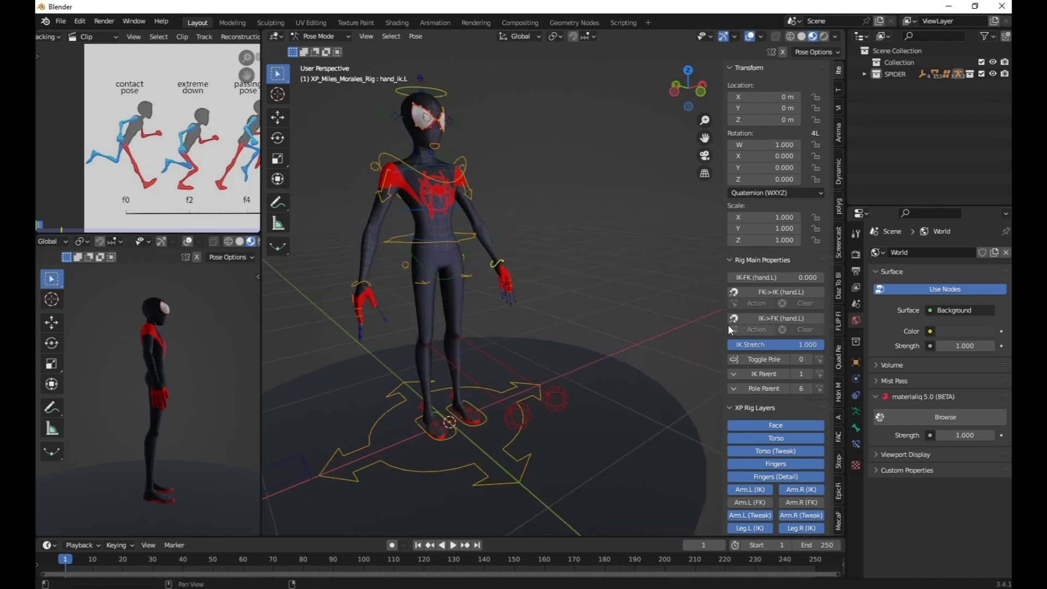
left_click_drag(725, 325, 662, 326)
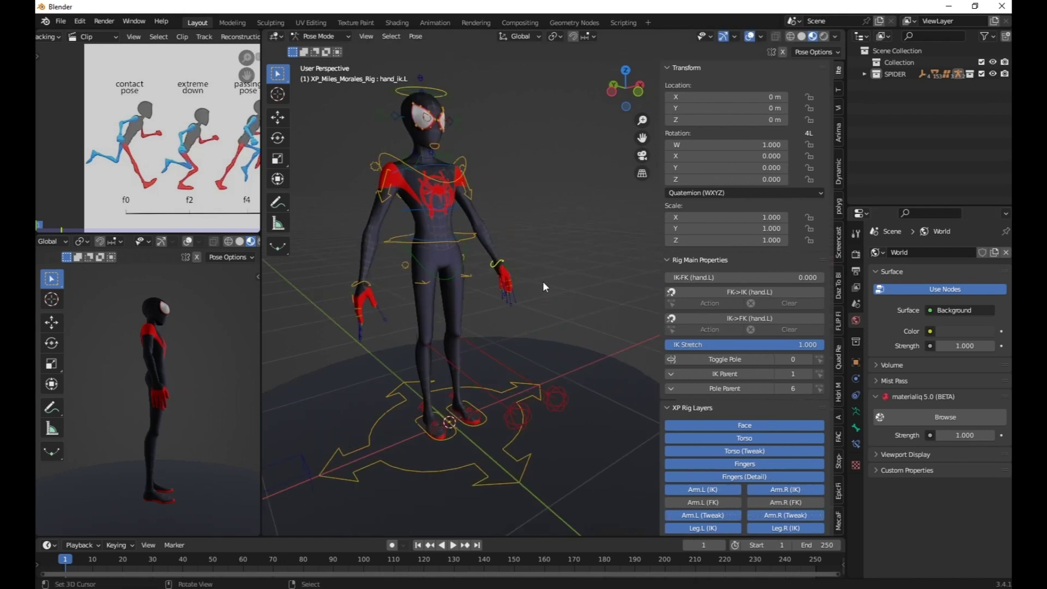
middle_click_drag(584, 349, 556, 297, "shift")
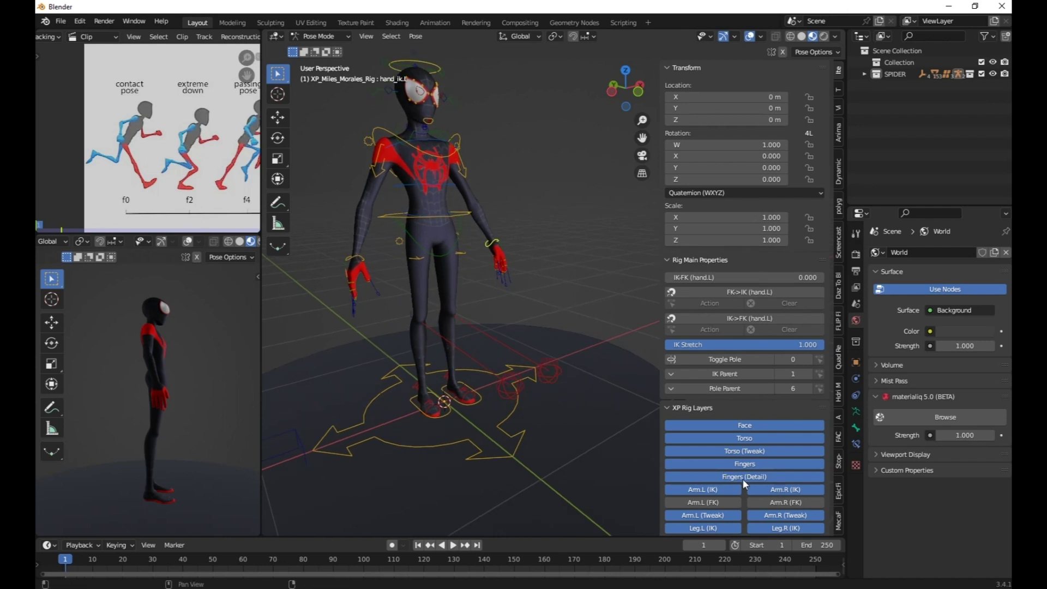
scroll(743, 479, "down", 2)
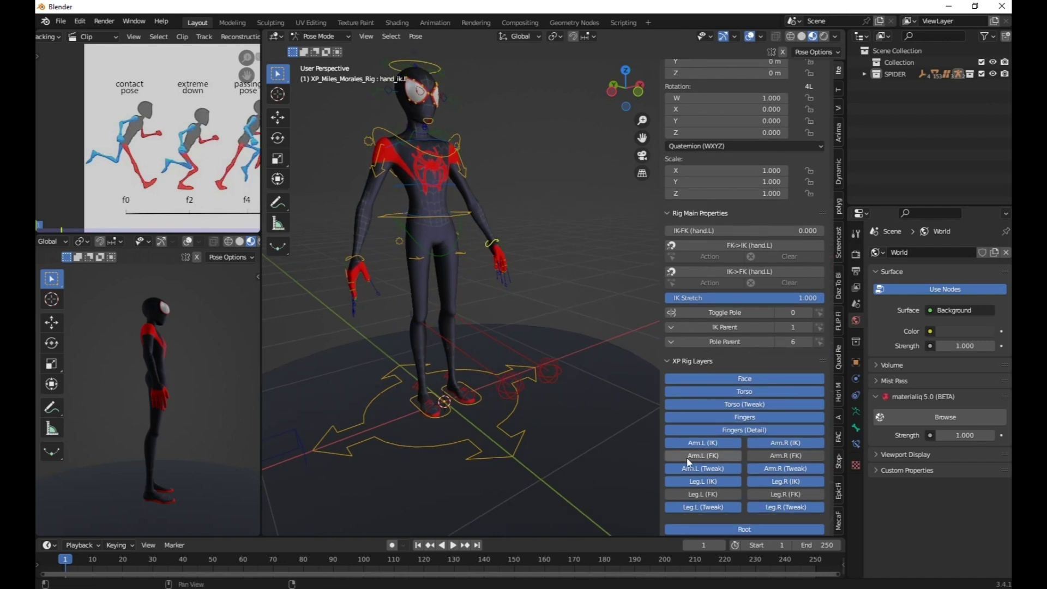
left_click(785, 458)
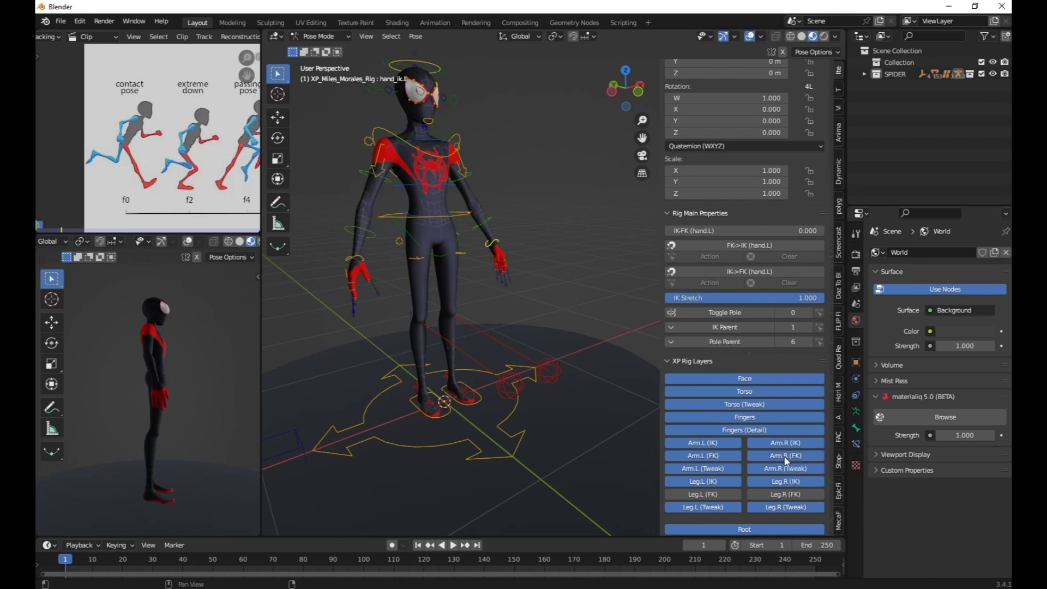
left_click(695, 445)
left_click(780, 204)
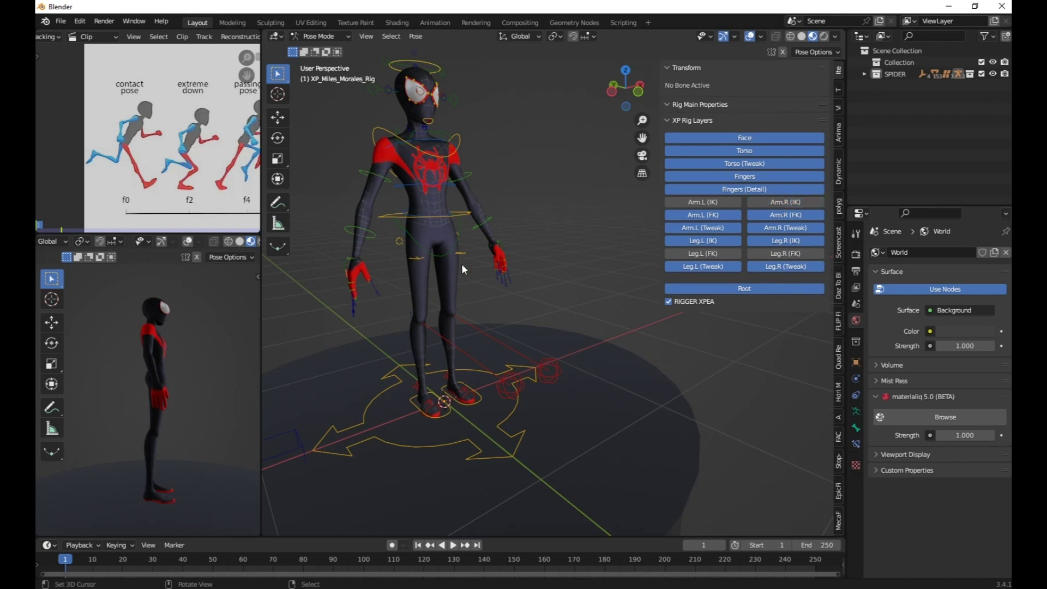
Try rotating the left hand and forearm FK controls, and set IK-FK (hand.L) to 1.000.
left_click(497, 250)
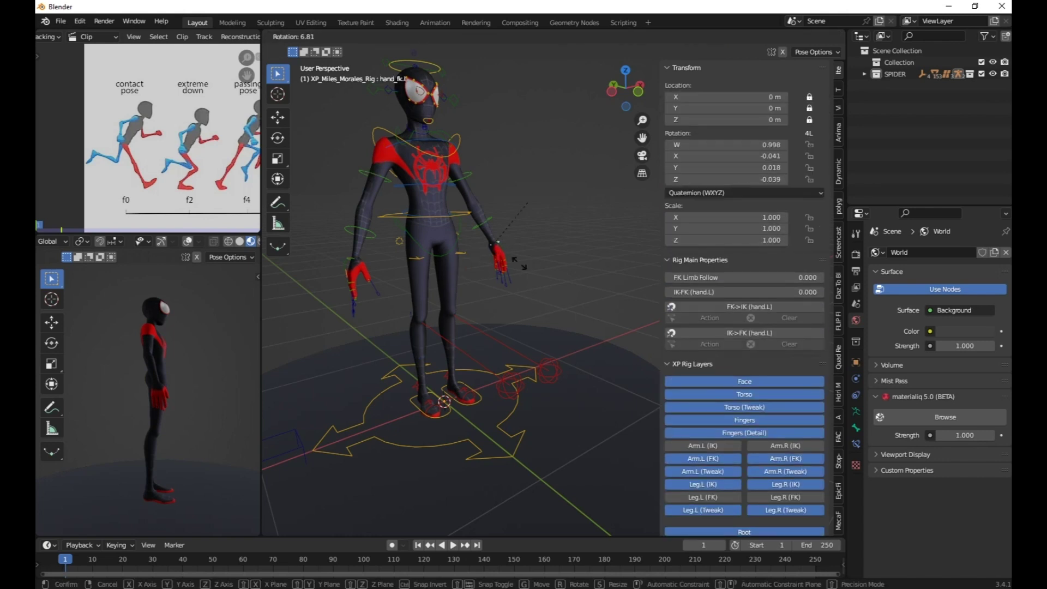
left_click(486, 222)
key("r")
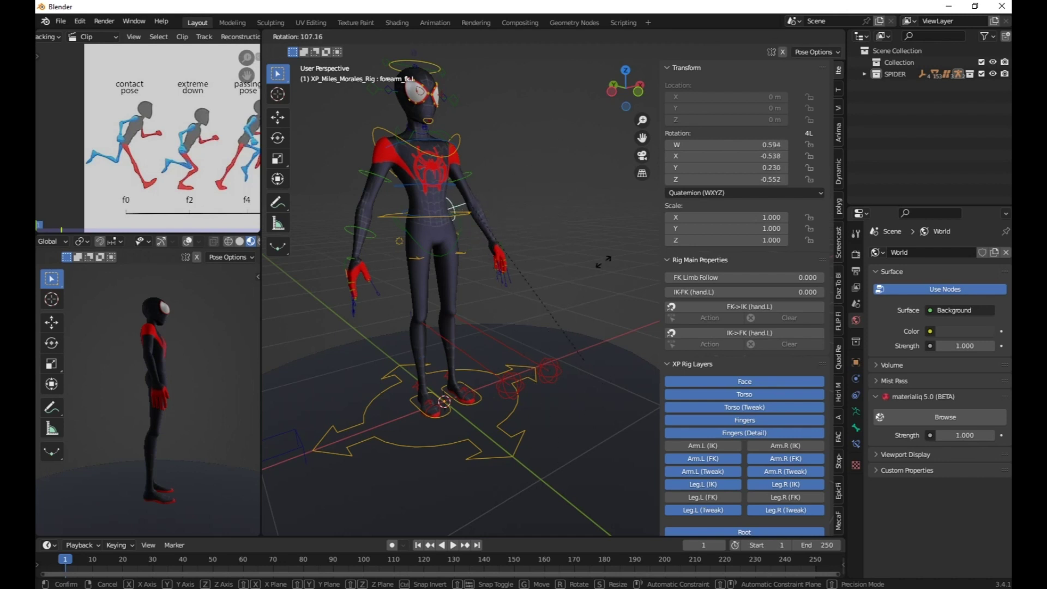
right_click(569, 325)
left_click_drag(686, 290, 824, 291)
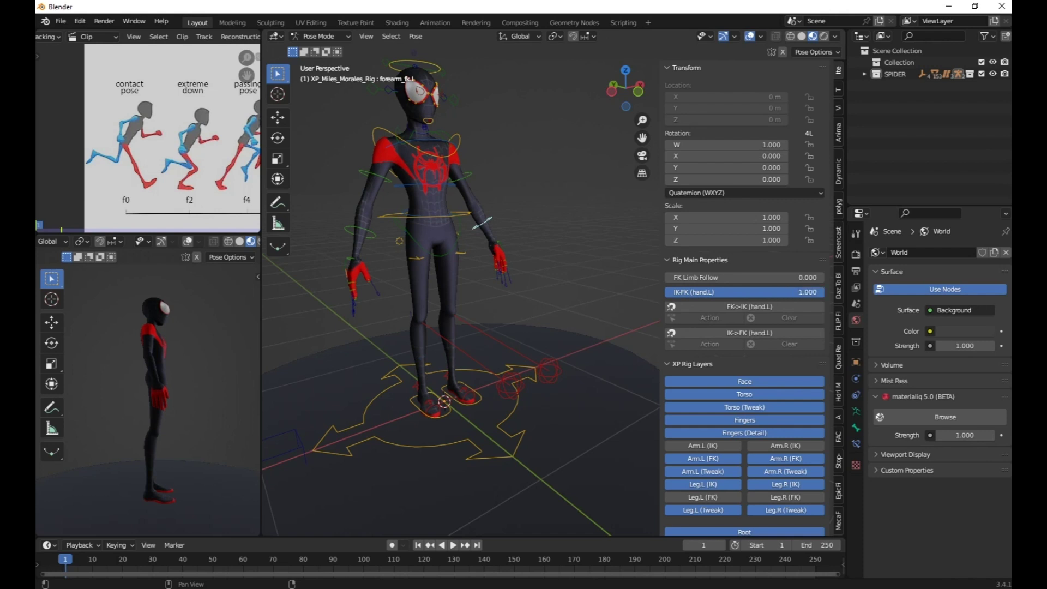
Set IK-FK (hand.R) to 1.000 for the right hand and test-rotate the right forearm's FK control.
left_click(344, 261)
left_click(368, 262)
middle_click_drag(368, 262, 395, 275)
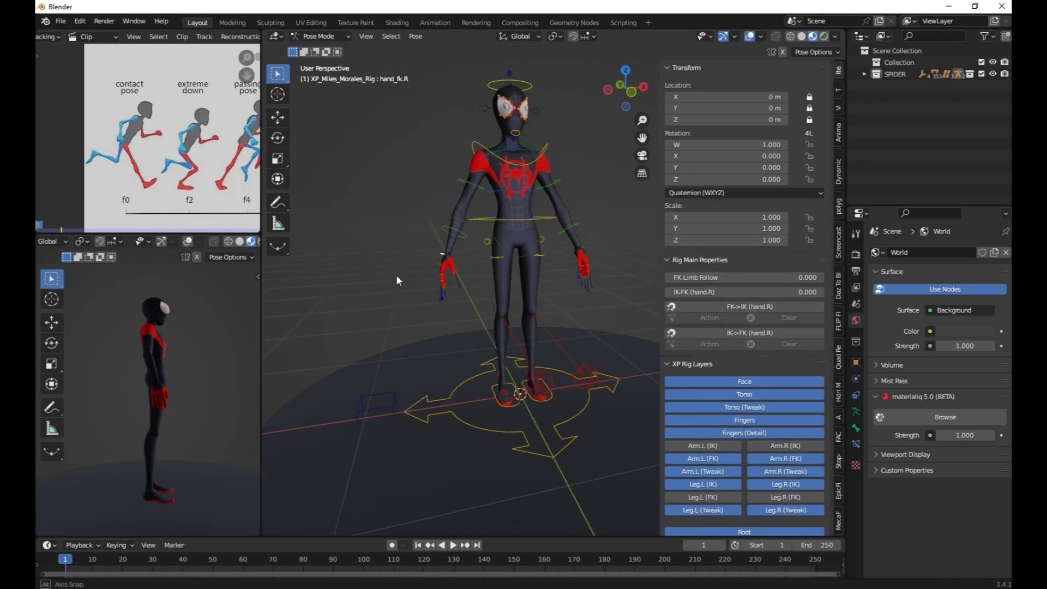
left_click_drag(711, 291, 823, 291)
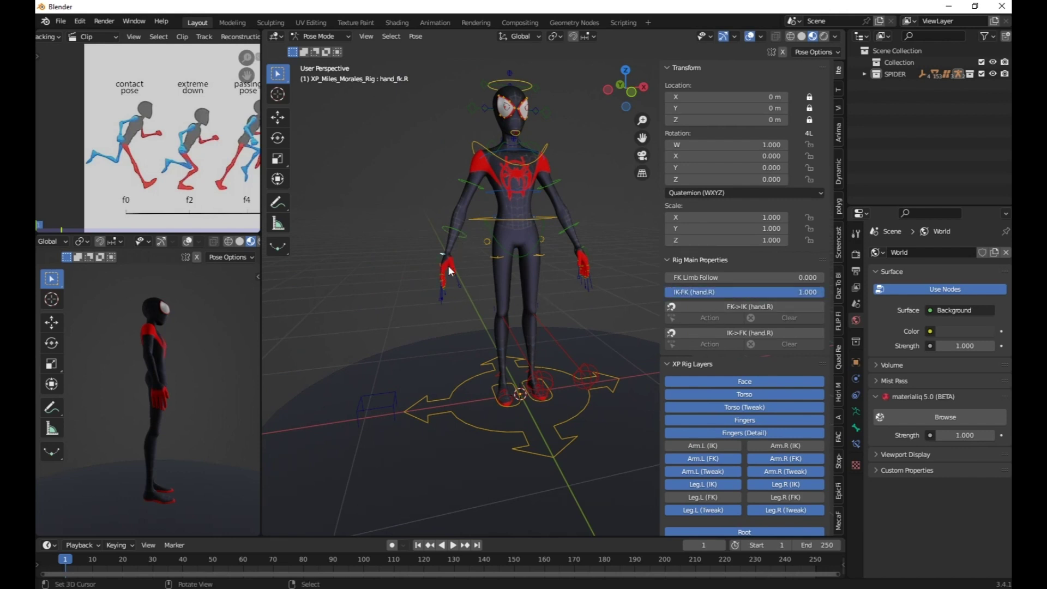
left_click(453, 227)
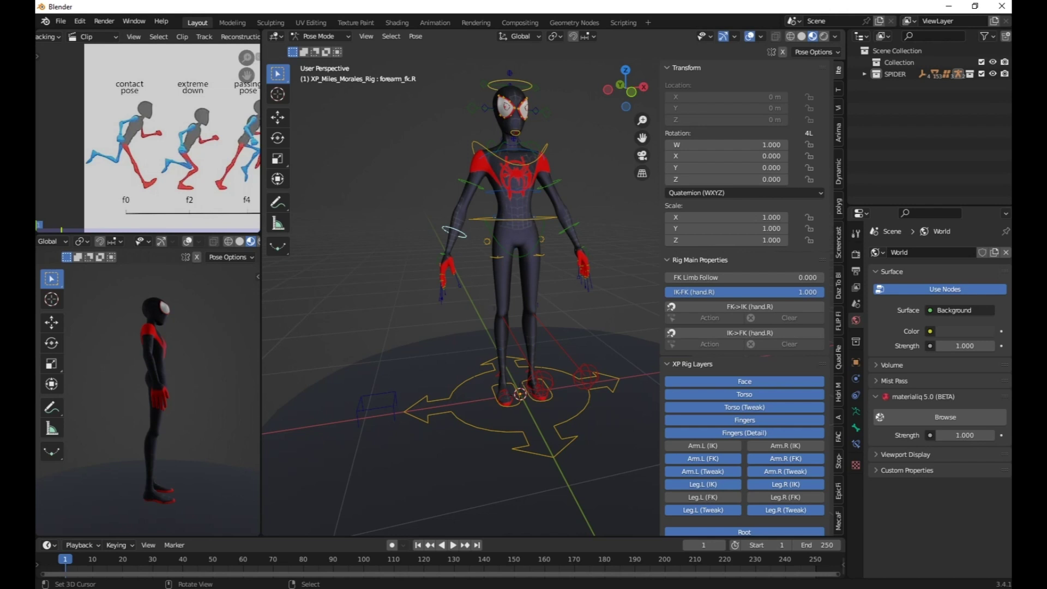
key("r")
right_click(385, 397)
Set IK Stretch to 0.000 for both the left and right foot IK controls.
mouse_move(551, 406)
middle_mouse_down()
mouse_move(509, 372)
mouse_move(535, 401)
middle_mouse_up()
left_click(529, 414)
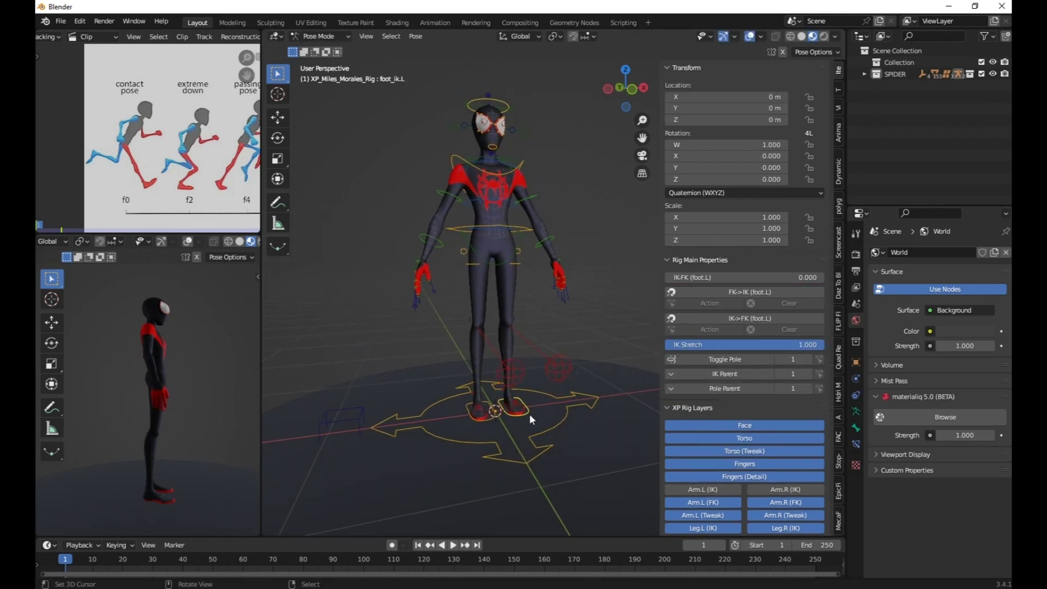
key("g")
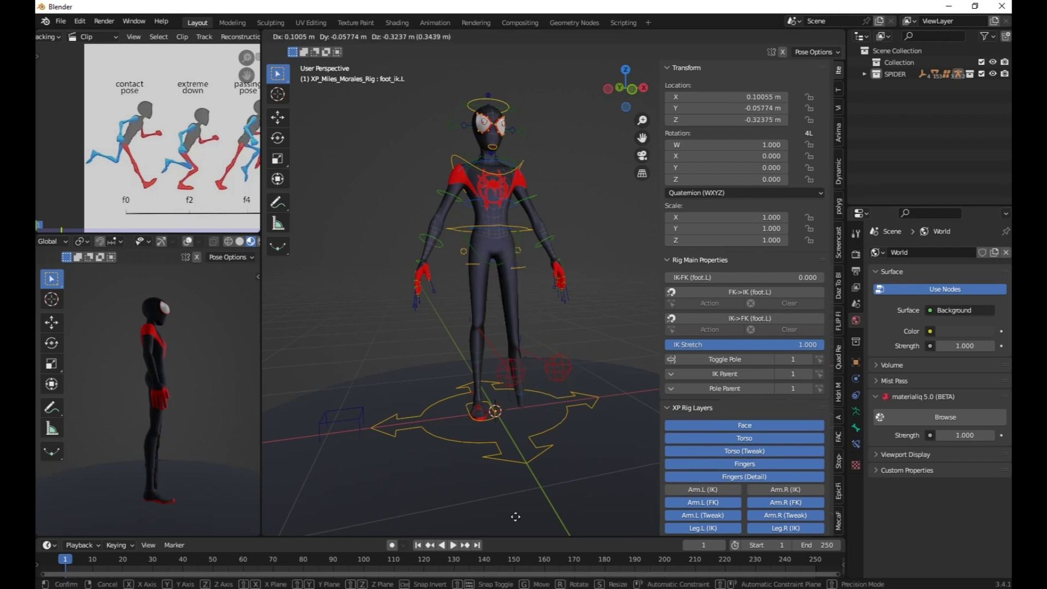
right_click(508, 419)
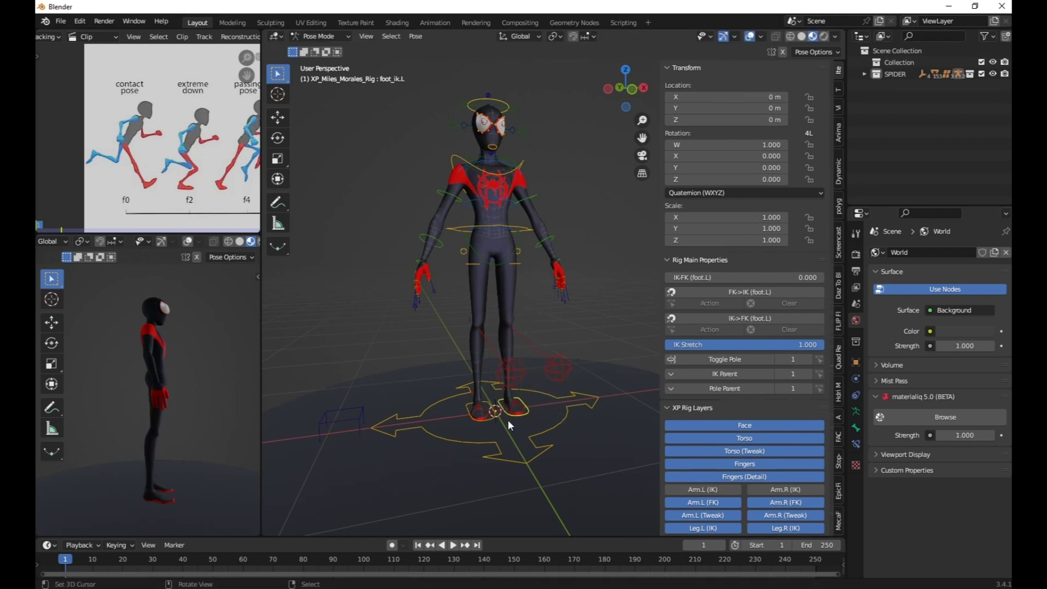
left_click_drag(807, 344, 664, 344)
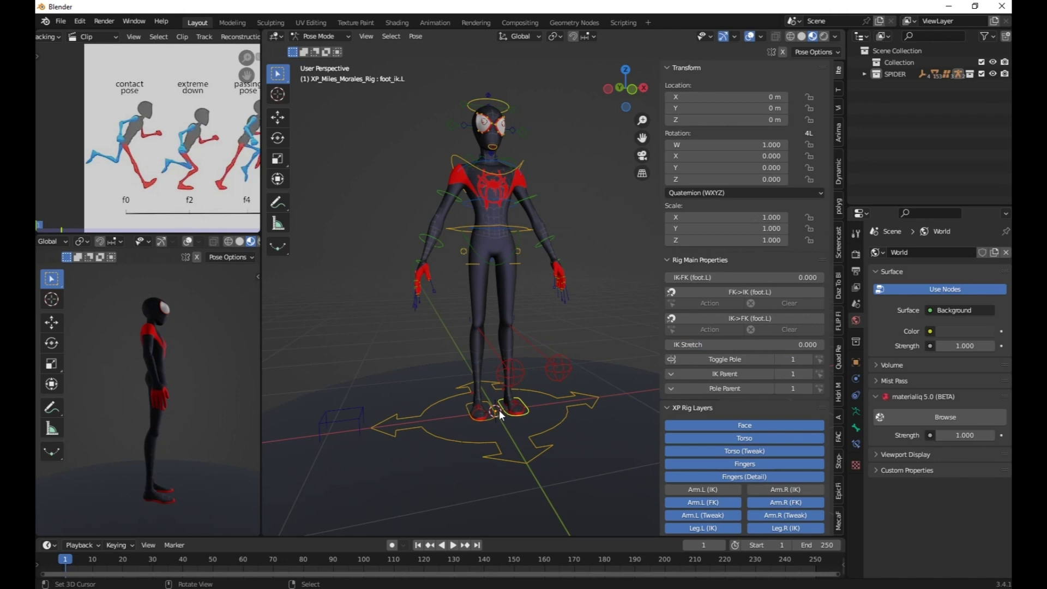
left_click(483, 421)
left_click_drag(772, 344, 537, 355)
Switch the Pole Parent of the left leg's IK target to foot_ik.L and of the right leg's to foot_ik.R.
left_click(565, 356)
key("g")
right_click(556, 333)
left_click(673, 388)
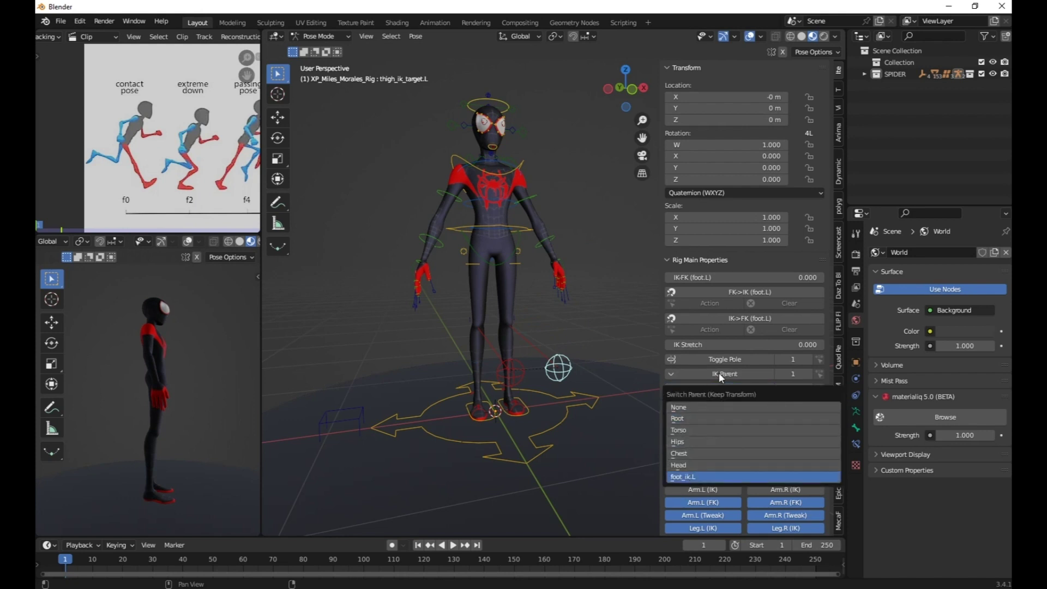
left_click(502, 375)
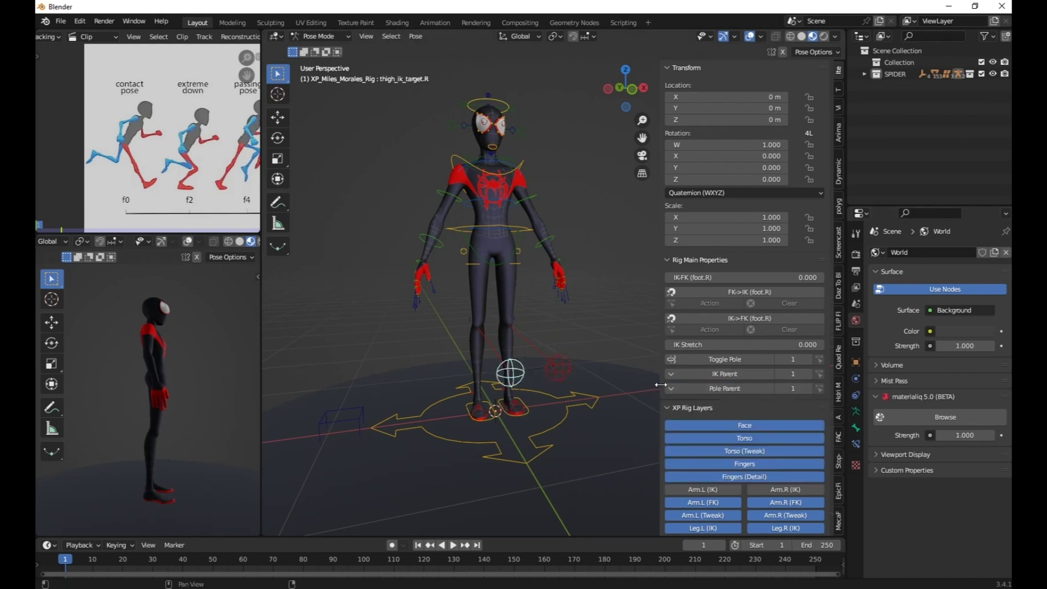
left_click(674, 389)
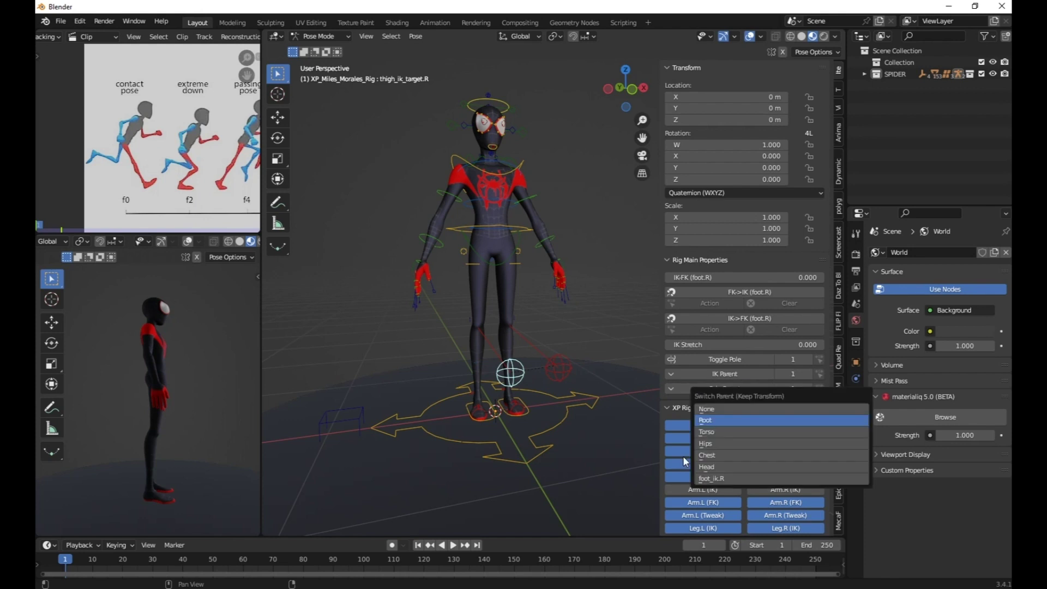
Select the left foot's IK control and try lifting the foot.
left_click(531, 414)
key("g")
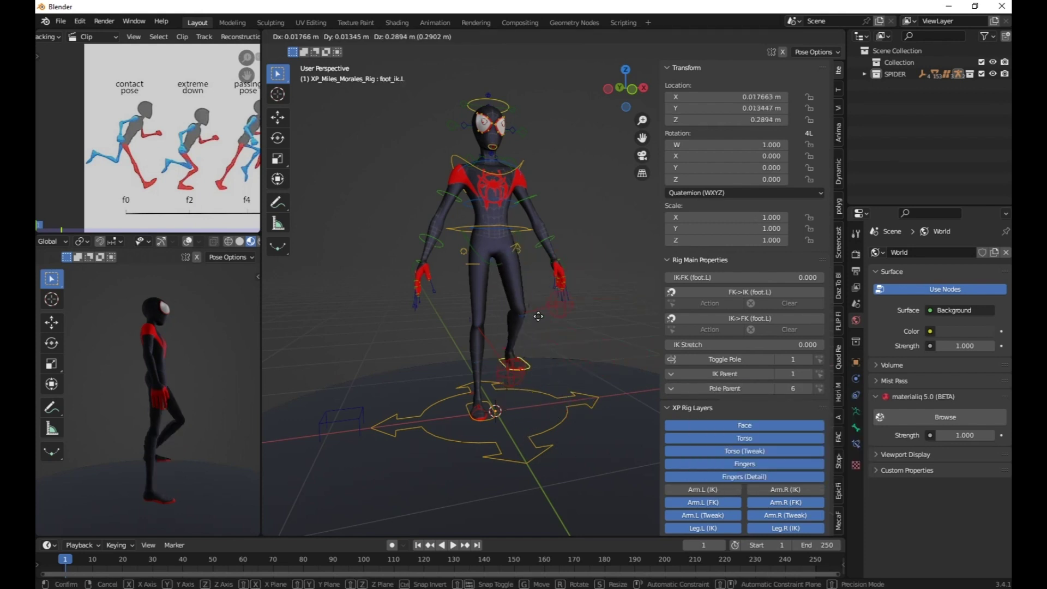
right_click(577, 331)
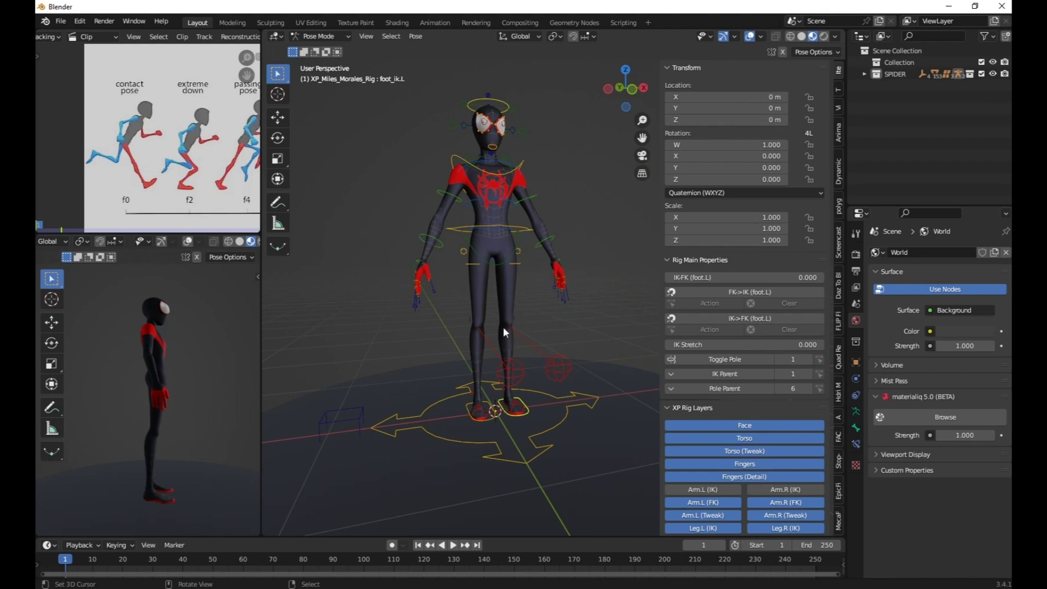
Select the torso control and try lowering the body to test how the legs bend.
middle_click_drag(513, 326, 482, 371)
middle_click_drag(401, 300, 534, 319)
left_click(501, 295)
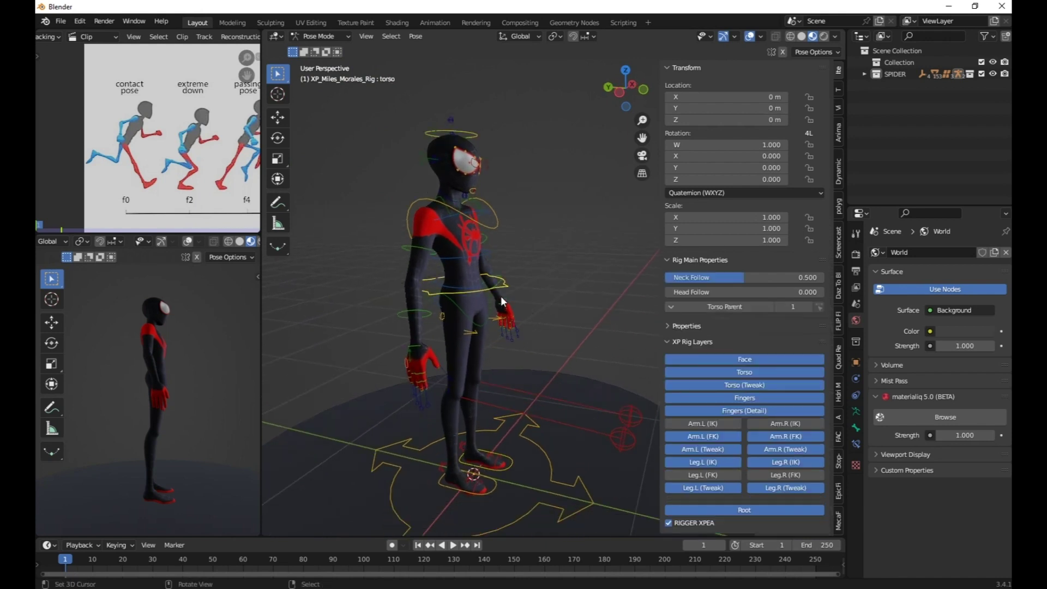
key("g")
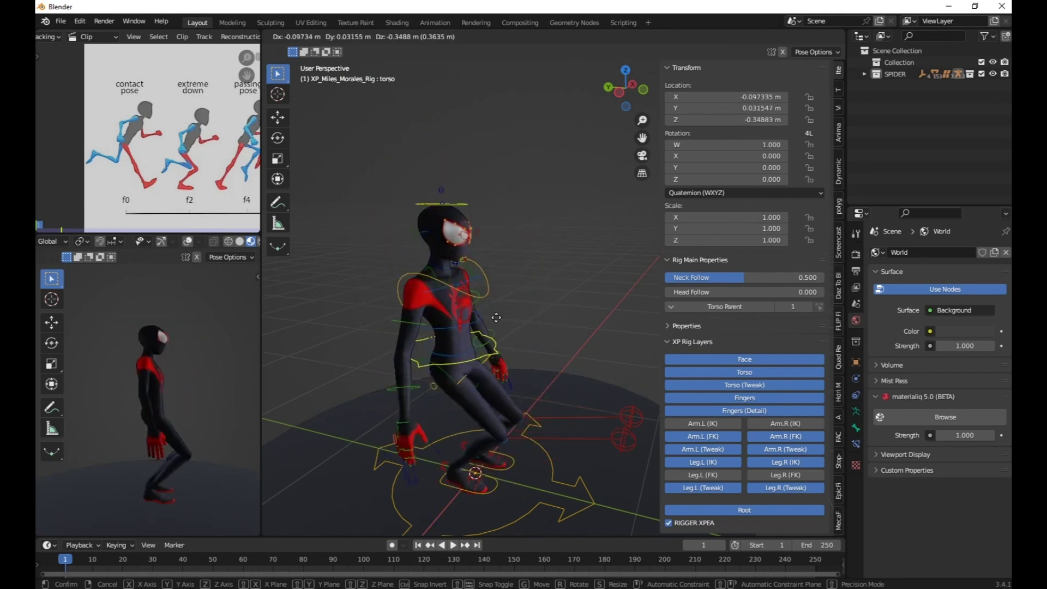
key("Escape")
Enable Simplify in the render settings with a viewport Max Subdivision of 0, and test-move the torso control.
left_click(856, 254)
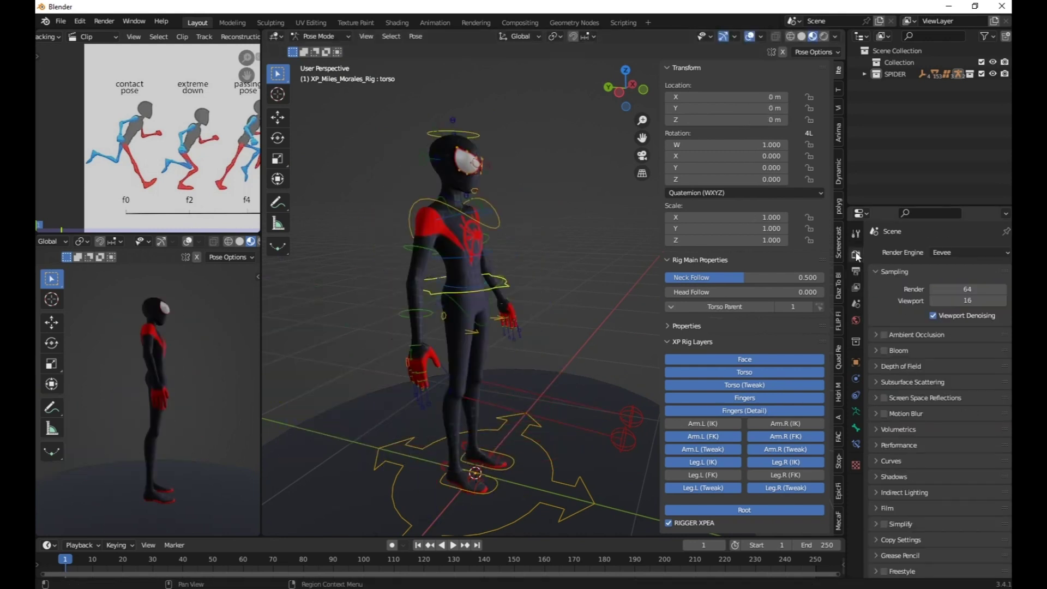
scroll(937, 458, "down", 1)
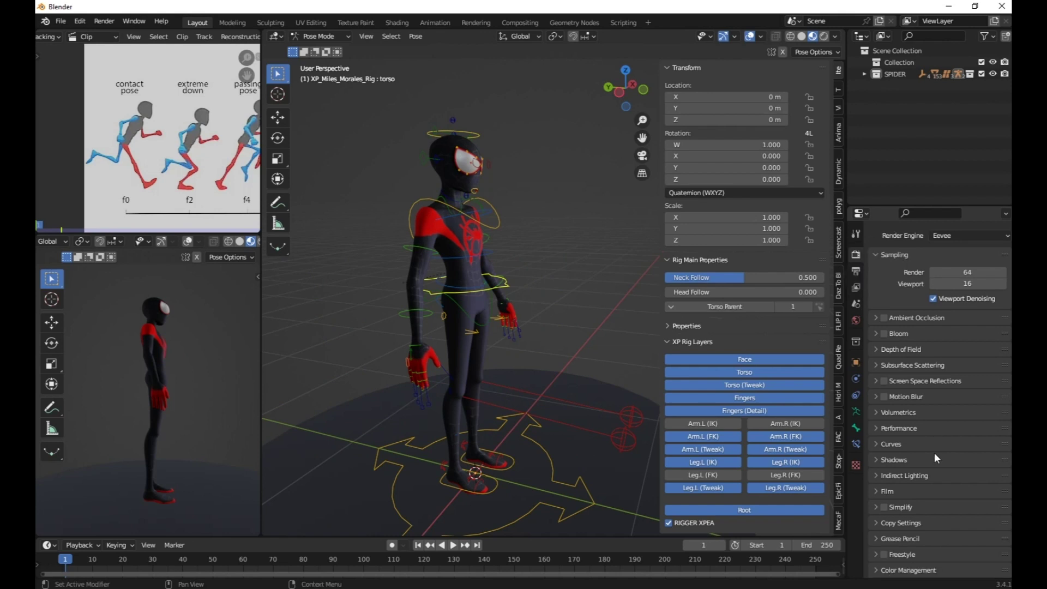
left_click(877, 508)
scroll(937, 462, "down", 5)
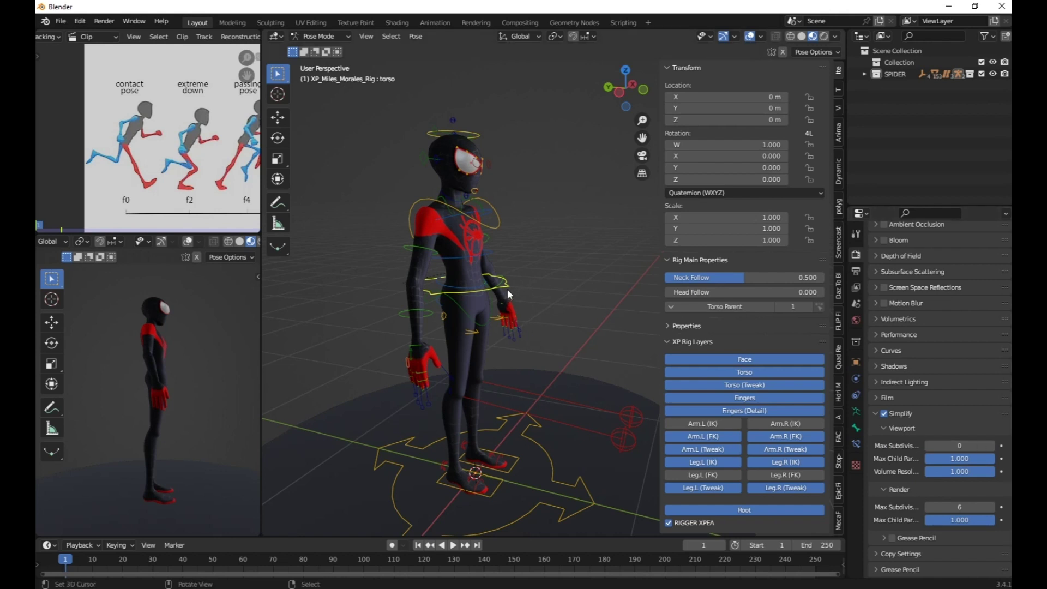
key("g")
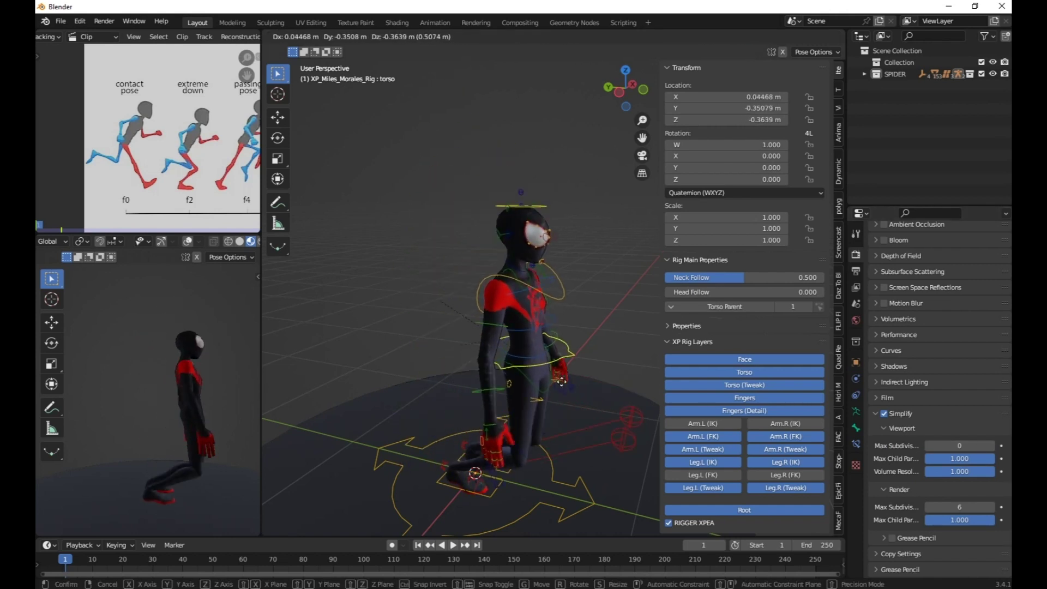
key("Escape")
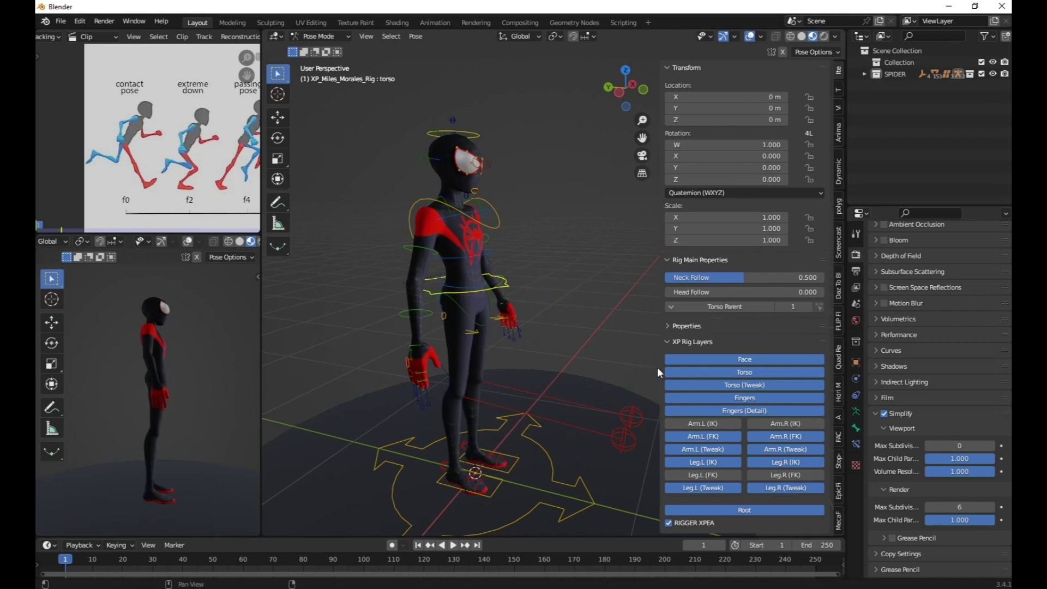
Narrow the main viewport's sidebar to free up room and activate the combined Transform tool.
left_click_drag(659, 368, 785, 366)
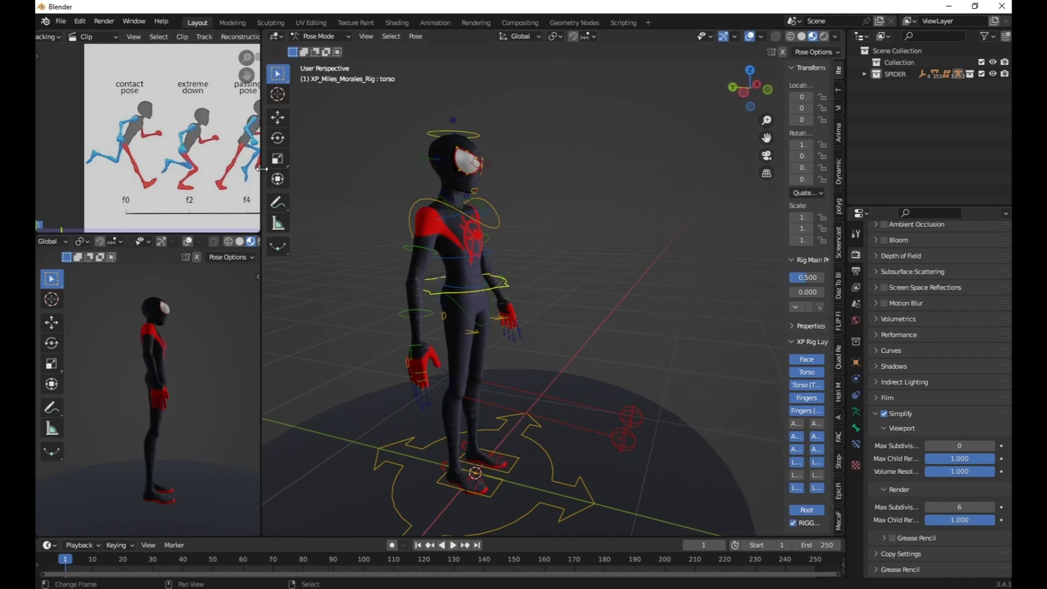
left_click(277, 178)
middle_click_drag(278, 178, 340, 518)
middle_click_drag(378, 428, 505, 259)
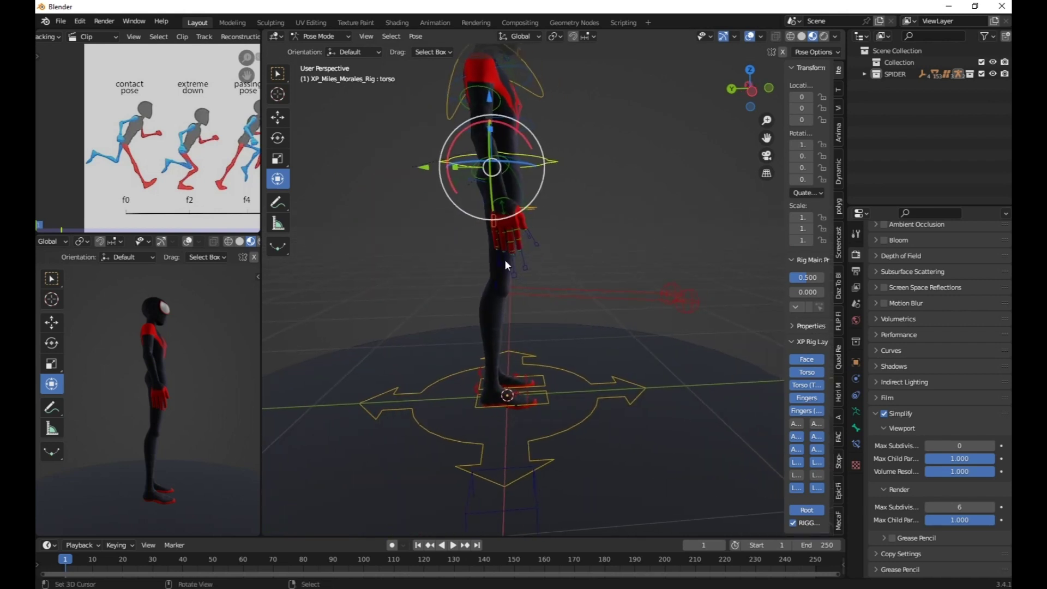
Set the active keying set to Location, Rotation, Scale & Custom Properties and enable Auto Keying.
left_click(118, 544)
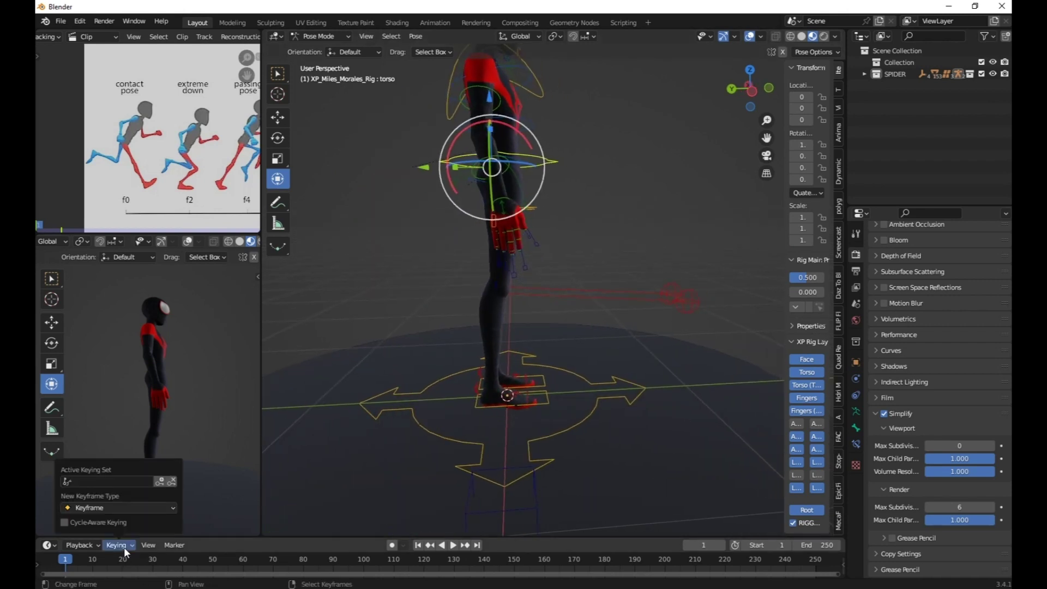
left_click(104, 482)
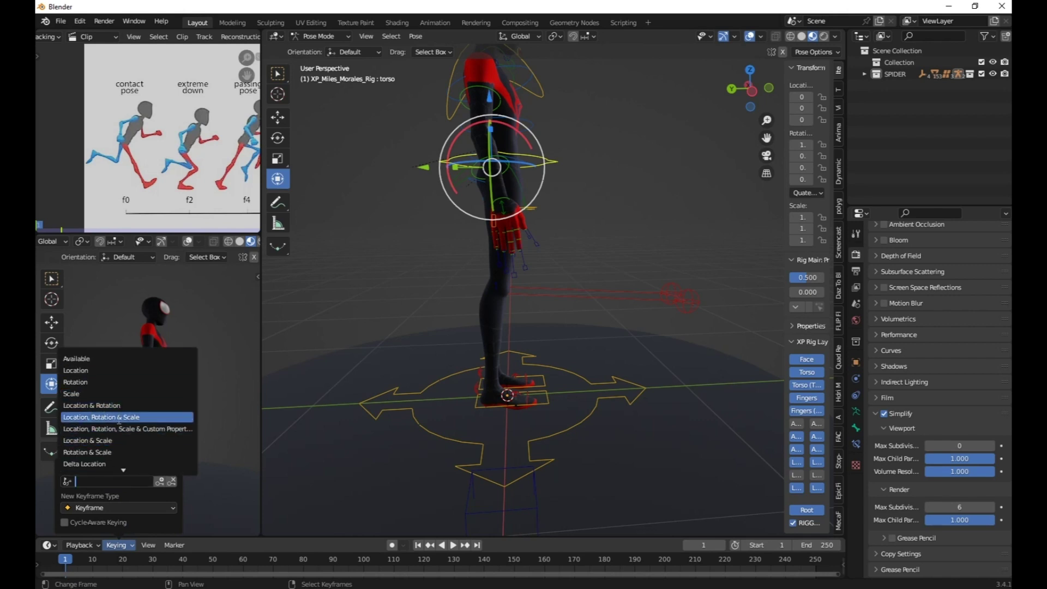
left_click(149, 429)
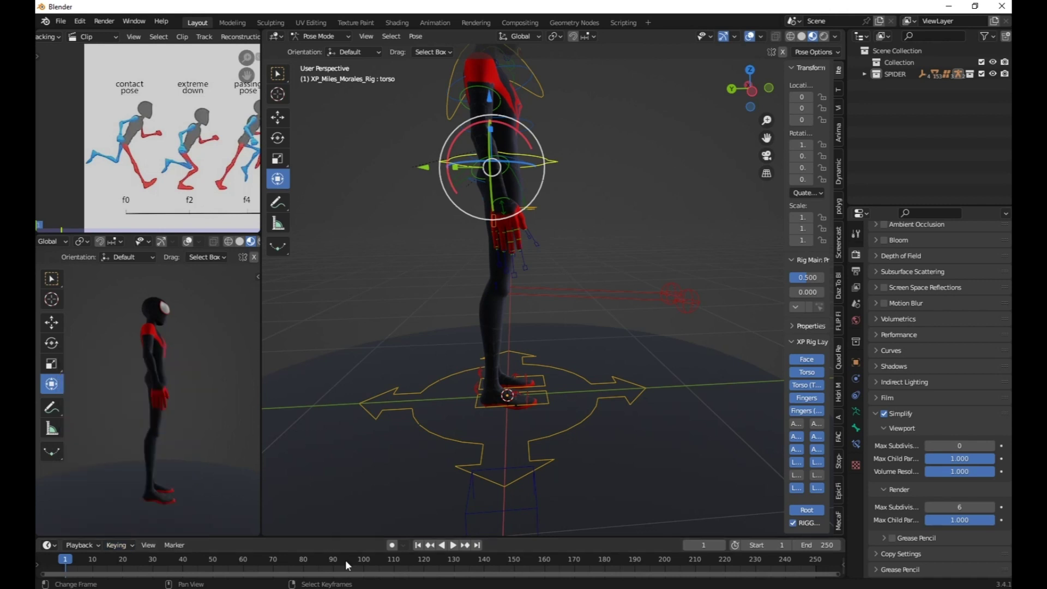
left_click(392, 545)
middle_click_drag(453, 308, 441, 359, "shift")
mouse_move(175, 191)
middle_mouse_down()
mouse_move(117, 178)
mouse_move(176, 187)
middle_mouse_up()
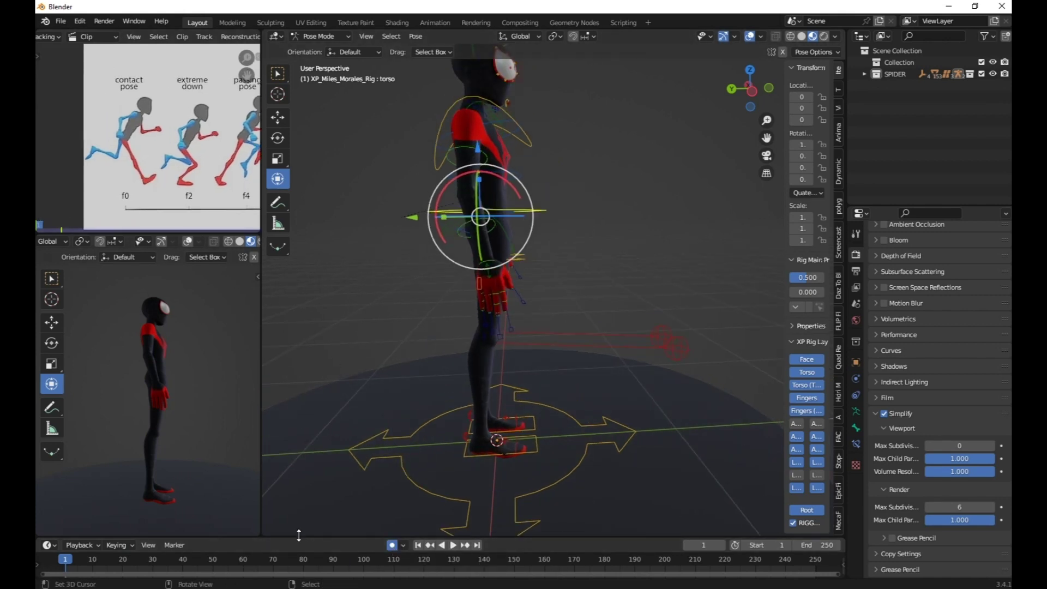
Enlarge the timeline area and set the scene's frame range to Start 0 and End 20.
left_click_drag(299, 535, 303, 470)
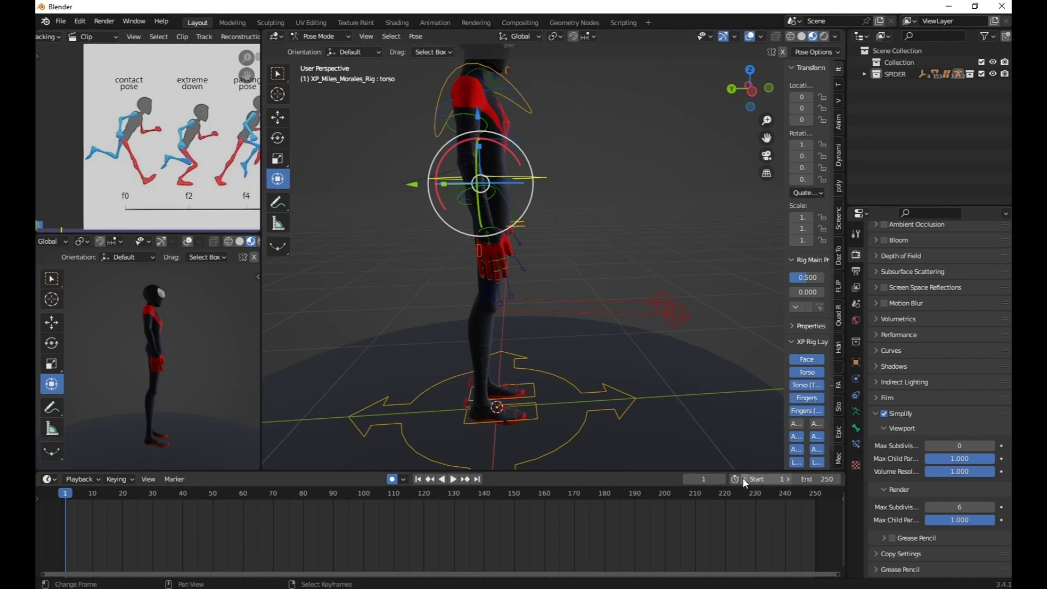
middle_click_drag(212, 156, 45, 153)
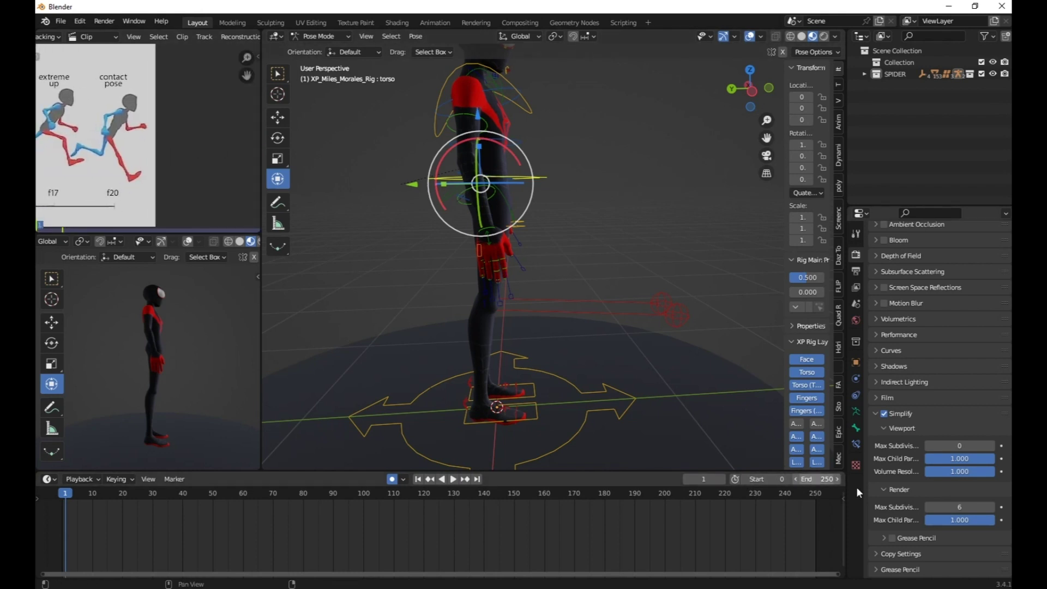
left_click(818, 478)
type("2")
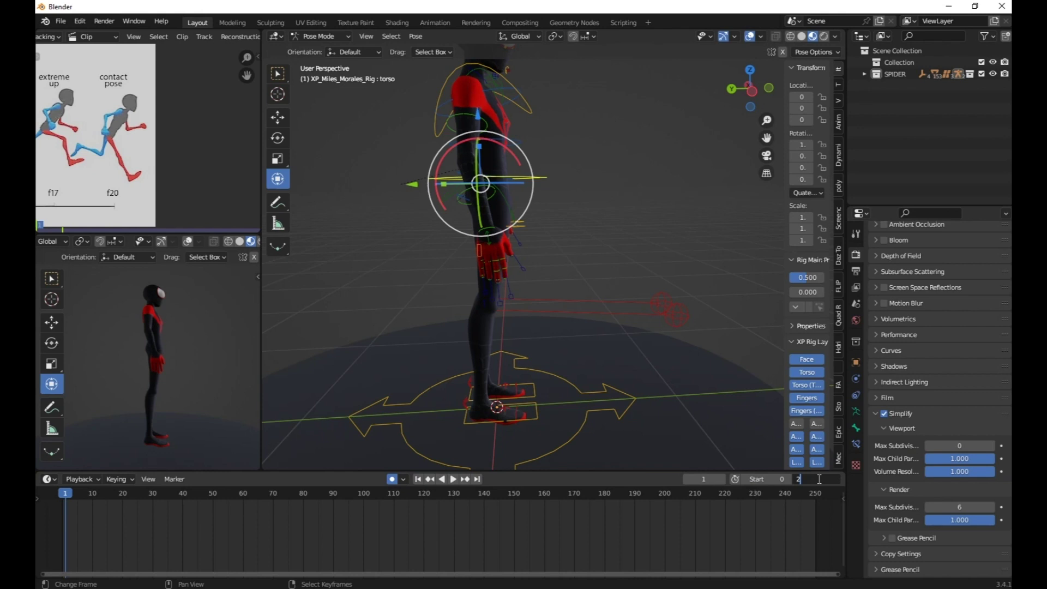
type("0")
key("Return")
Frame the 0 to 20 range in the timeline and go to frame 0.
scroll(582, 536, "up", 15)
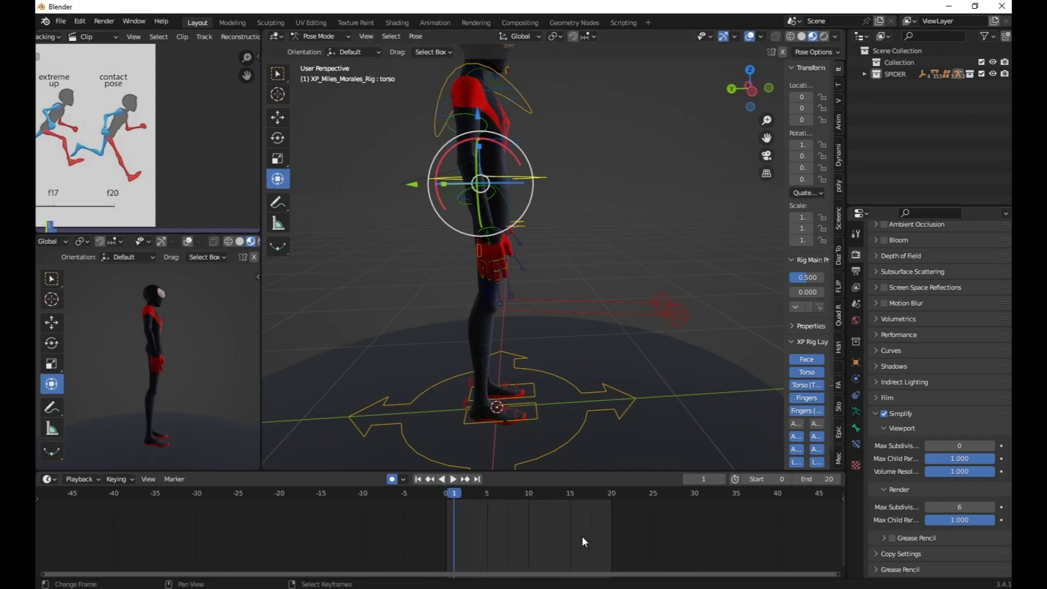
middle_click_drag(582, 537, 440, 517)
scroll(440, 516, "down", 6)
middle_click_drag(504, 522, 426, 522)
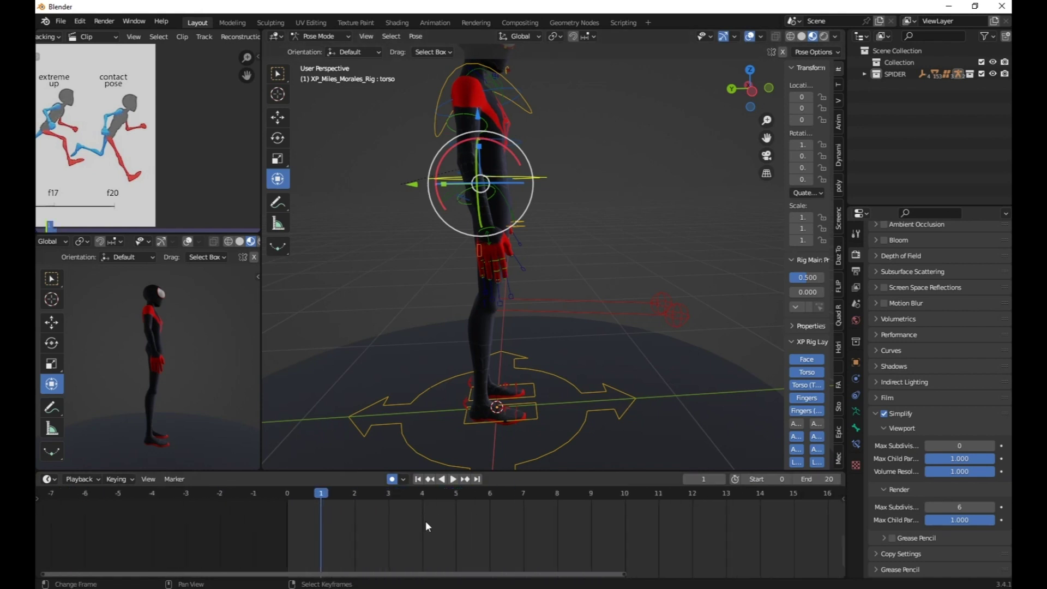
scroll(425, 522, "down", 6)
left_click(418, 479)
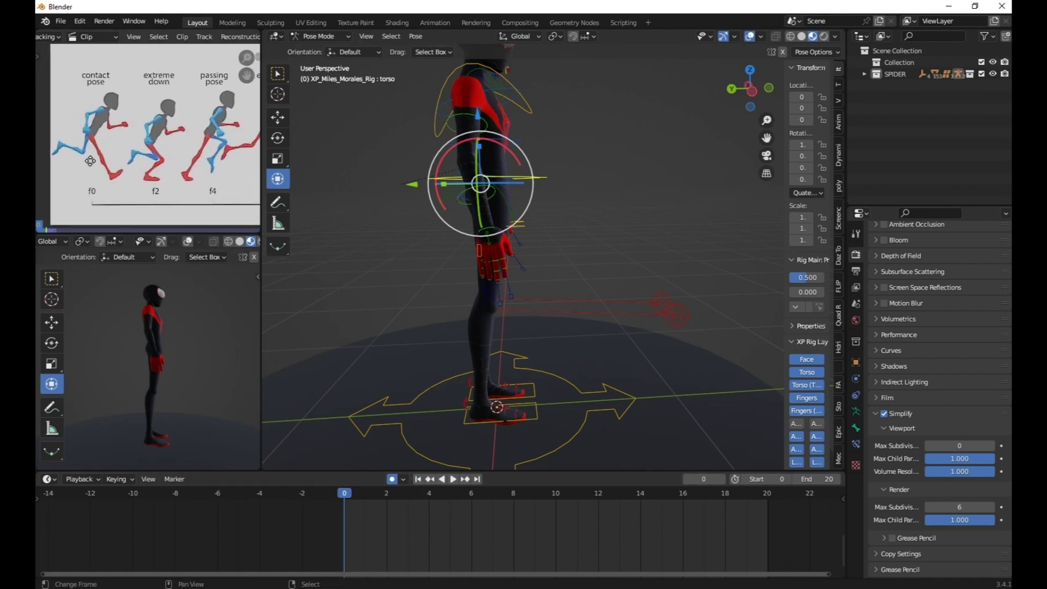
middle_click_drag(35, 159, 61, 161)
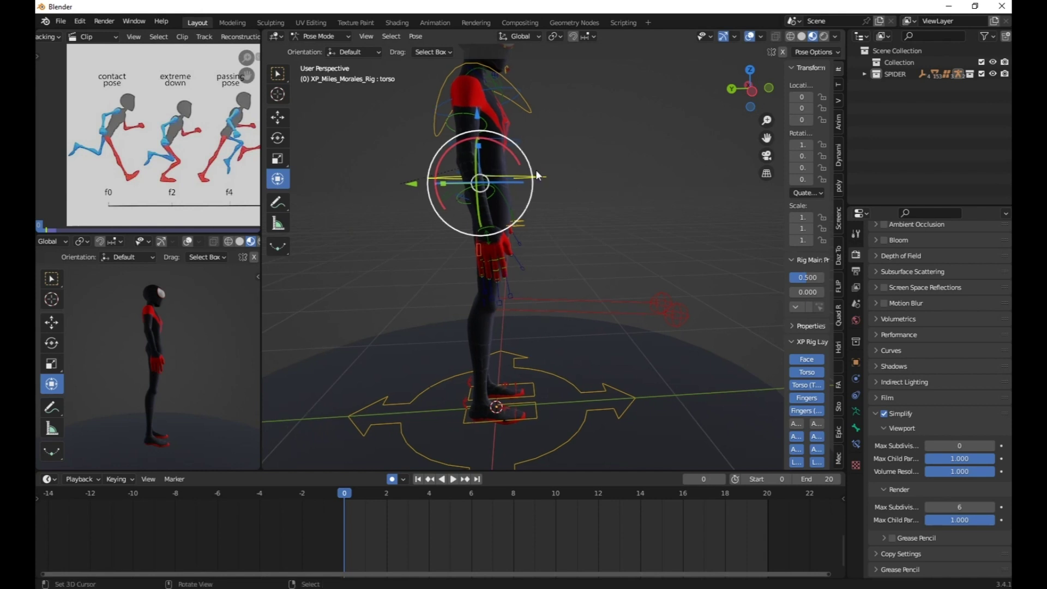
Lower the torso control at frame 0 so that both knees bend.
middle_click_drag(536, 175, 452, 120, "shift")
left_click_drag(450, 112, 451, 141)
middle_click_drag(493, 265, 487, 205, "shift")
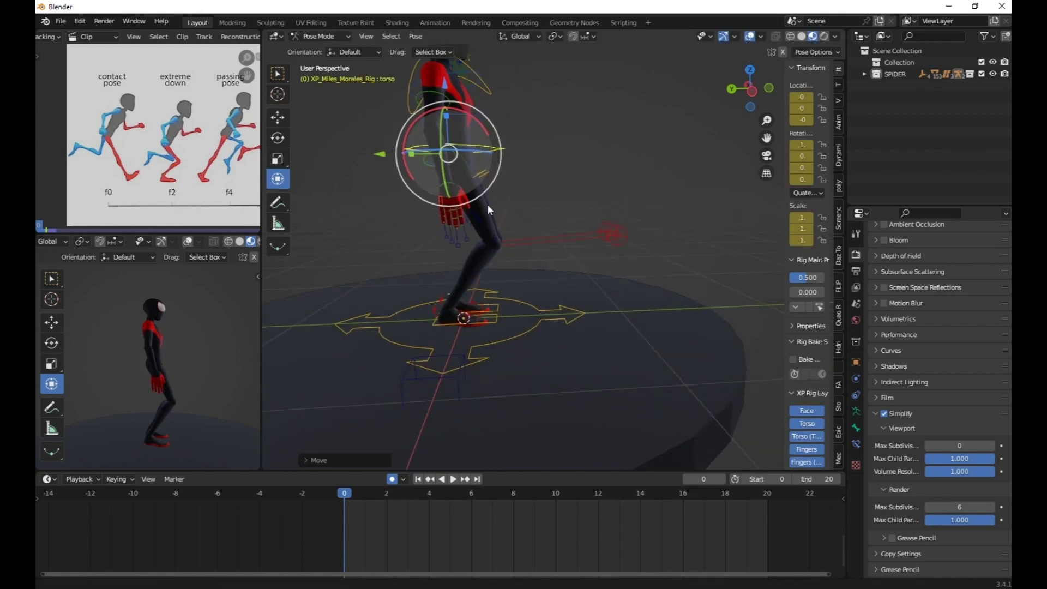
Move the right foot's IK control forward so the right leg reaches ahead as in the contact pose.
left_click(499, 322)
middle_click_drag(499, 320, 497, 296, "shift")
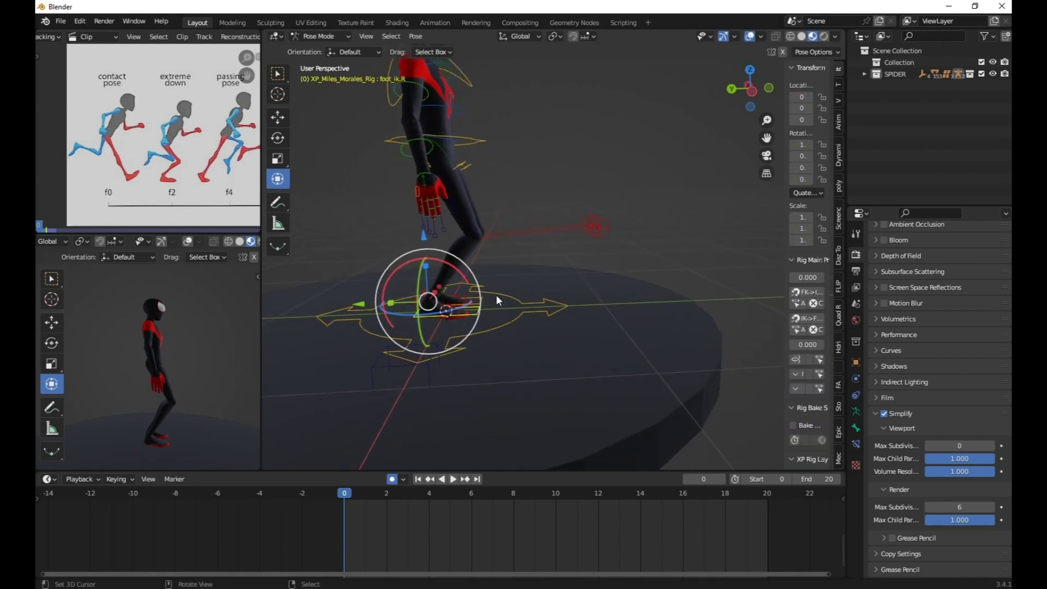
left_click_drag(351, 305, 461, 315)
middle_click_drag(549, 309, 526, 313, "shift")
scroll(526, 303, "up", 2)
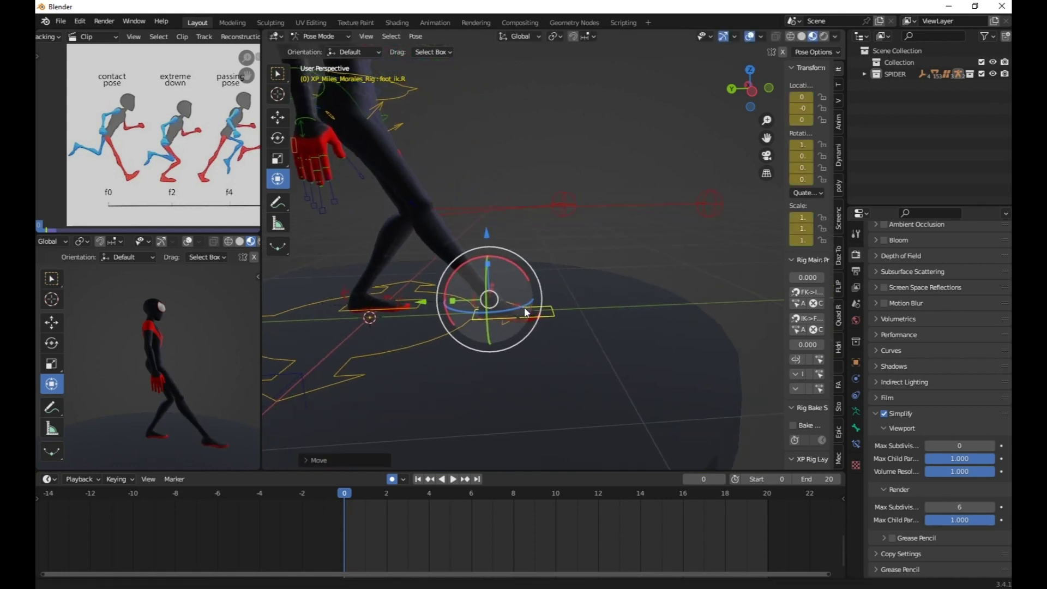
Rotate the right foot's heel control (foot_heel_ik.R) so the toes lift with the heel on the ground.
right_click(476, 301)
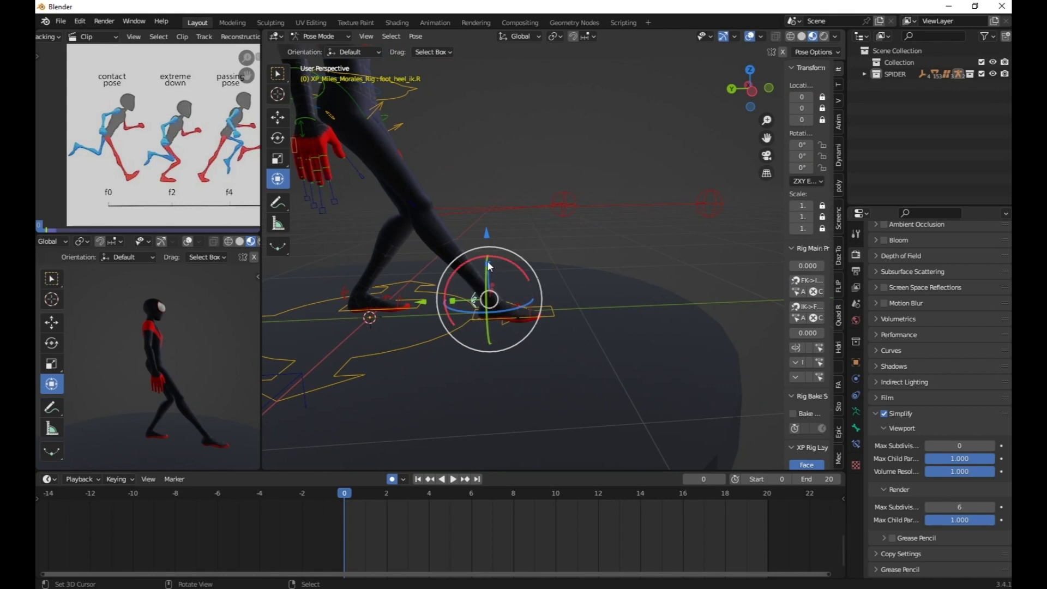
mouse_move(507, 267)
left_mouse_down()
mouse_move(481, 255)
mouse_move(511, 289)
mouse_move(495, 270)
left_mouse_up()
left_click(518, 294)
Try moving the left foot's IK control behind the body and rotating the foot toes-down.
middle_click_drag(472, 331, 523, 347, "shift")
right_click(472, 324)
scroll(472, 325, "down", 2)
middle_click_drag(472, 326, 545, 357, "shift")
left_click_drag(421, 326, 313, 327)
left_click_drag(375, 290, 442, 205)
middle_click_drag(442, 205, 516, 228)
Switch the transform orientation to Local and clear the left foot control's location and rotation.
left_click(516, 36)
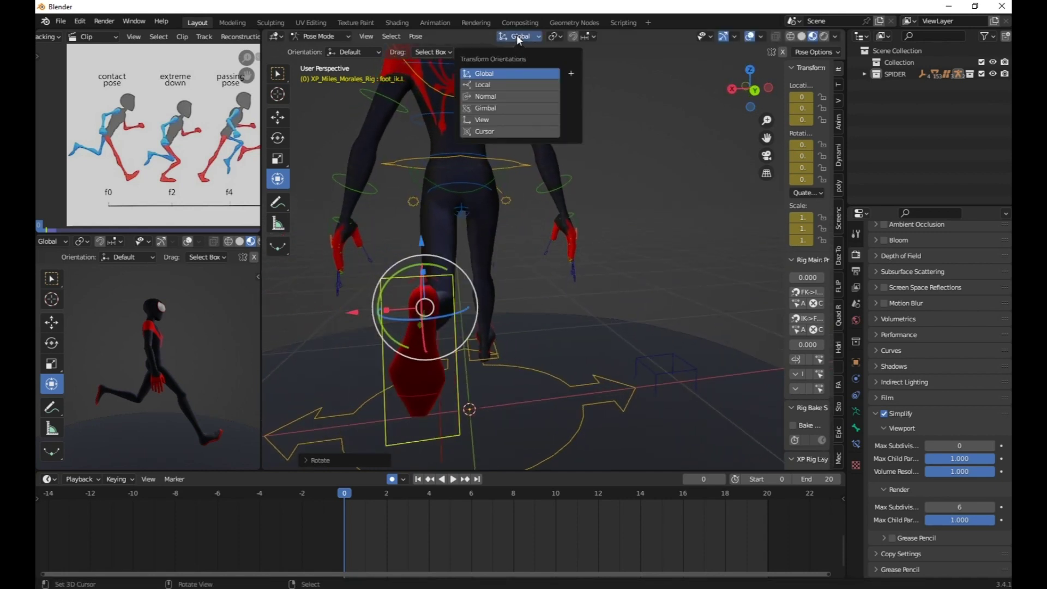
left_click(499, 87)
middle_click_drag(458, 292, 340, 284)
key("alt+g")
key("alt+r")
Move the left foot's IK control back and up behind the body, and rotate the foot toes-down.
left_click_drag(392, 346, 314, 354)
left_click_drag(354, 320, 375, 310)
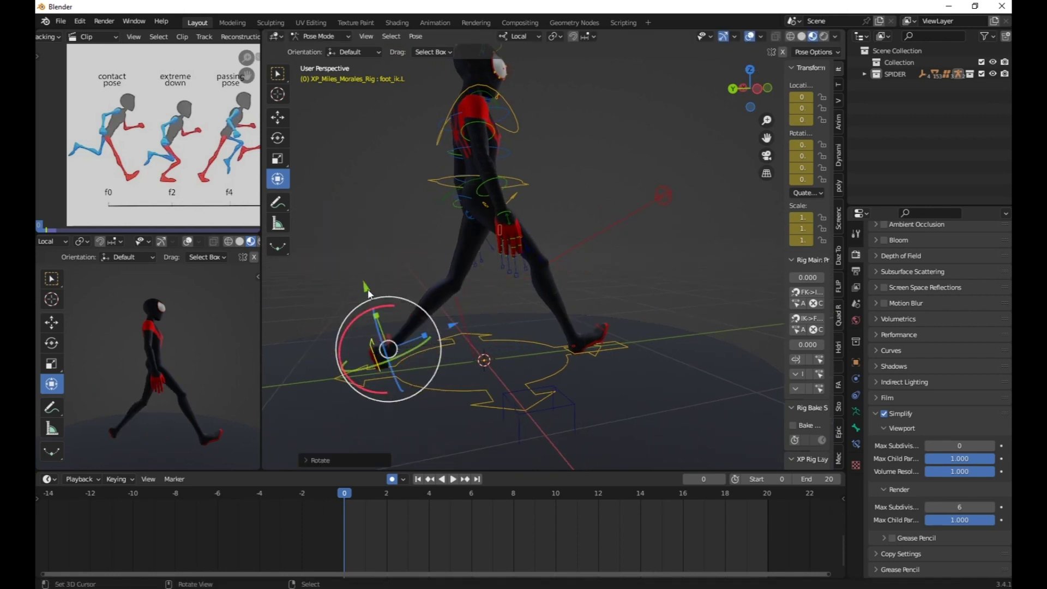
left_click_drag(388, 349, 364, 285)
left_click_drag(340, 244, 357, 243)
Select the torso control and rotate it so the body leans forward as in the contact pose reference.
middle_click_drag(518, 248, 528, 223)
right_click(532, 204)
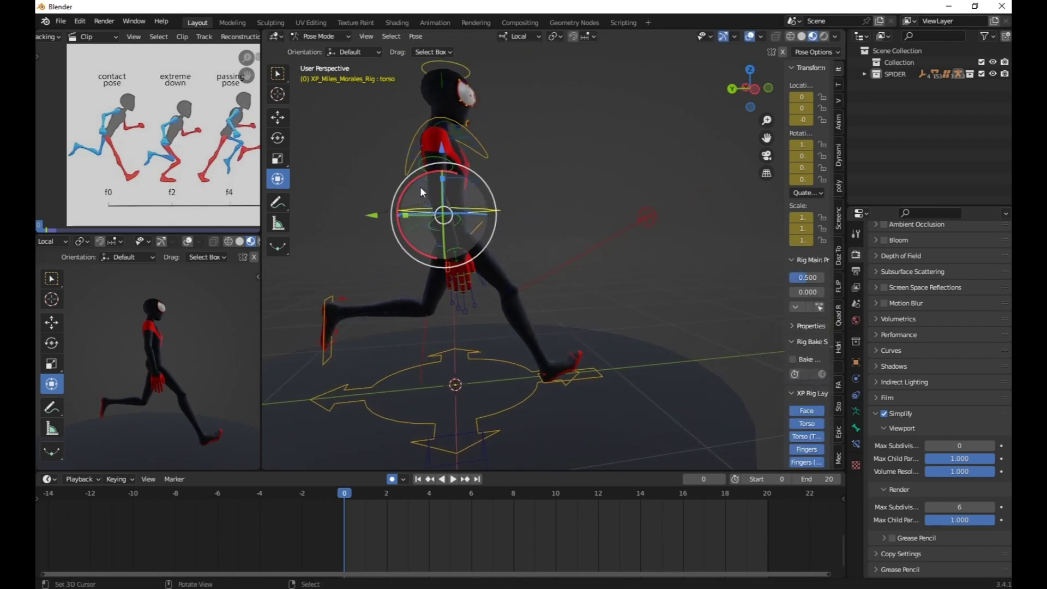
left_click_drag(416, 171, 424, 227)
middle_click_drag(424, 226, 444, 185)
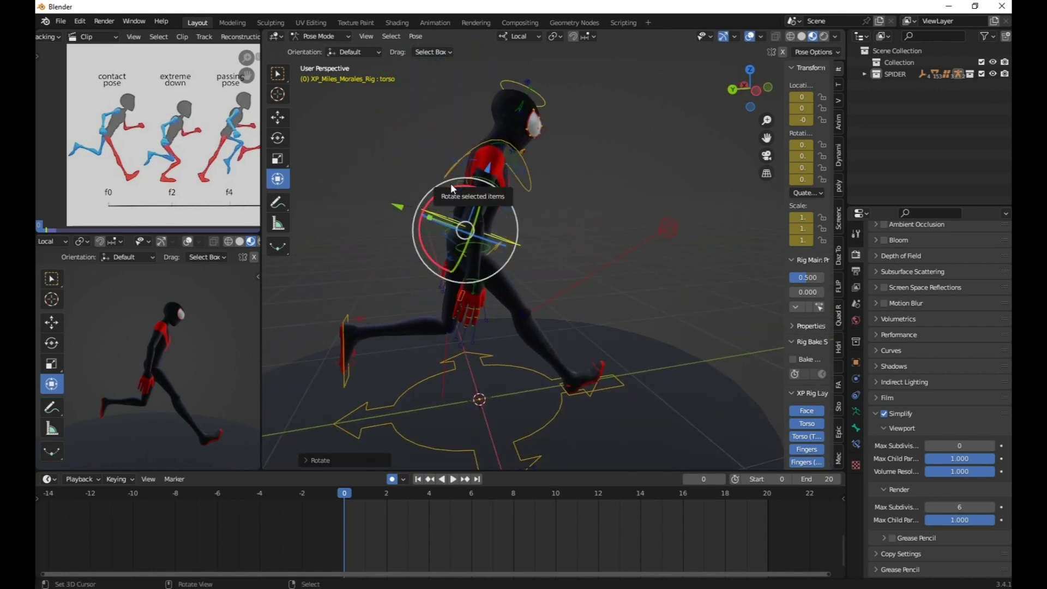
left_click_drag(450, 188, 456, 198)
middle_click_drag(456, 199, 452, 279, "shift")
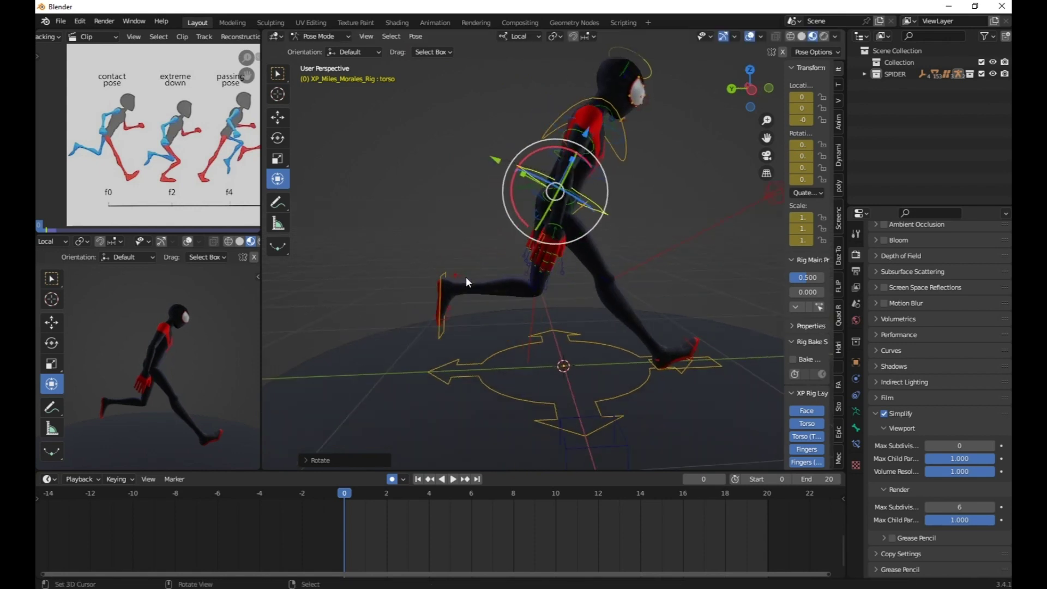
Refine the raised left foot's position and angle, and rotate its toe control (toe_ik.L).
left_click(451, 281)
left_click(452, 281)
left_click_drag(458, 219, 464, 194)
left_click_drag(520, 269, 513, 270)
left_click(442, 305)
left_click_drag(453, 243, 474, 249)
middle_click_drag(501, 259, 462, 260, "shift")
middle_click_drag(532, 300, 507, 294, "shift")
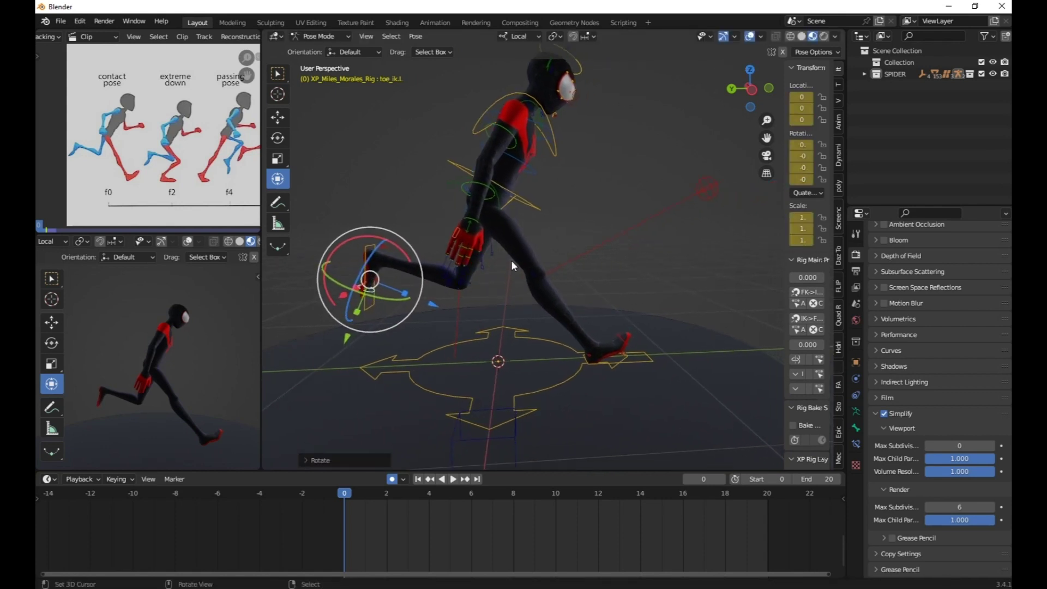
Move the torso control up about 0.06 m along its local axis and check the planted right foot.
left_click(537, 205)
key("g")
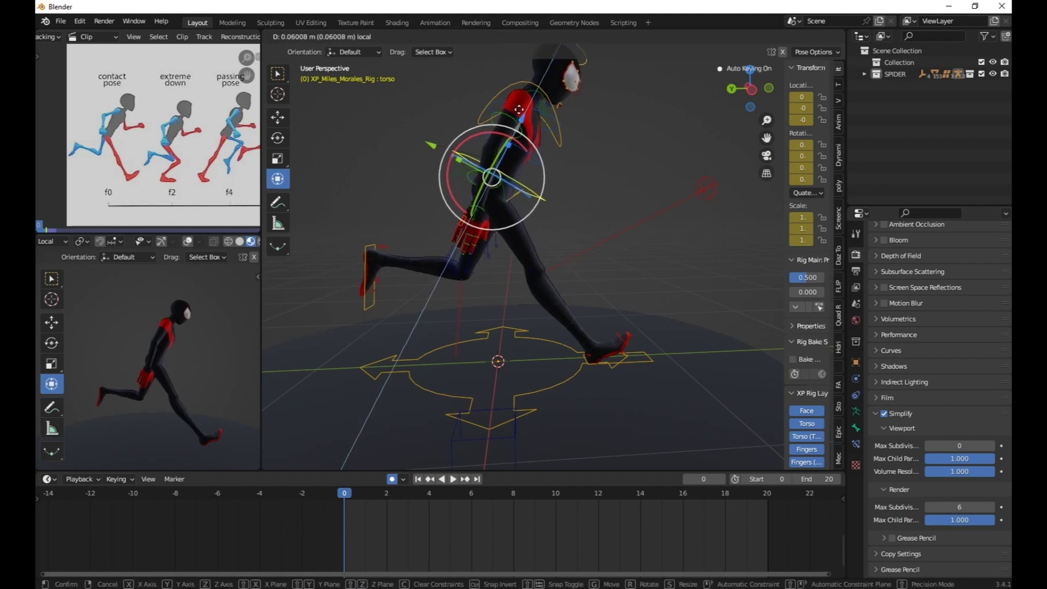
left_click(518, 113)
middle_click_drag(604, 214, 492, 267)
scroll(491, 267, "up", 3)
middle_click_drag(448, 320, 495, 303, "shift")
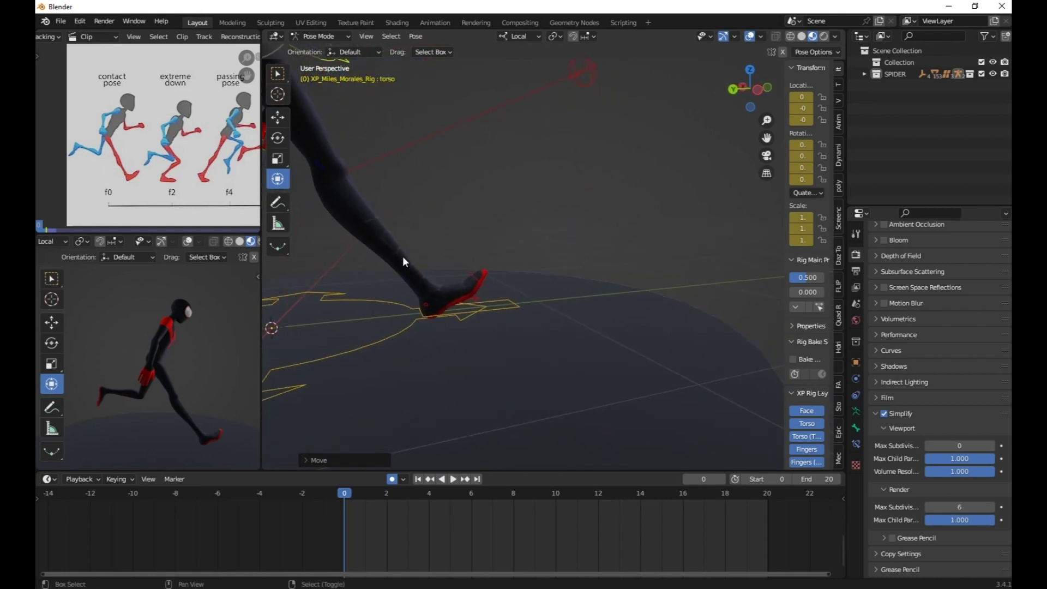
middle_click_drag(403, 258, 465, 352, "shift")
middle_click_drag(417, 204, 485, 307, "shift")
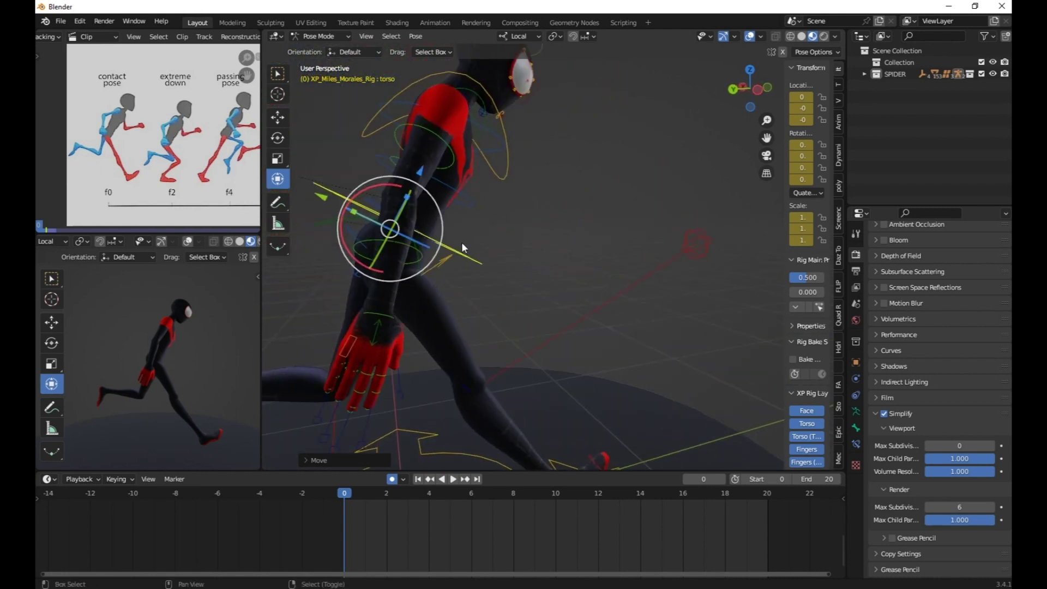
Rotate the right shoulder control (shoulder.R) to turn that shoulder for the arm swing.
middle_click_drag(464, 202, 525, 289, "shift")
middle_click_drag(548, 251, 491, 224)
left_click(483, 172)
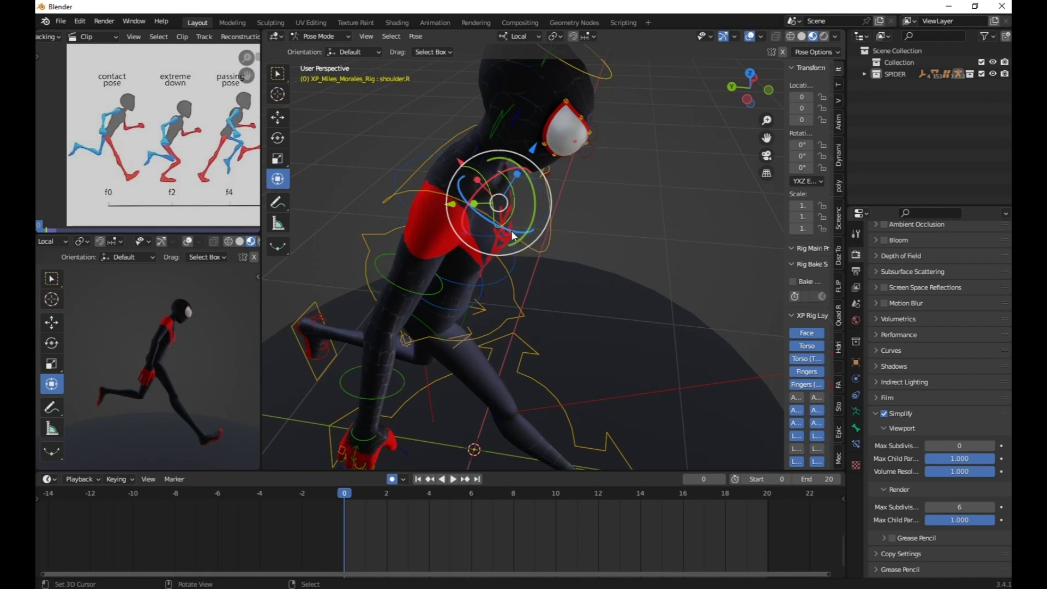
left_click_drag(499, 229, 519, 234)
Rotate the right upper arm's FK control (upper_arm_fk.R) to swing the arm backward.
right_click(424, 281)
right_click(425, 281)
right_click(431, 273)
middle_click_drag(436, 277, 467, 251)
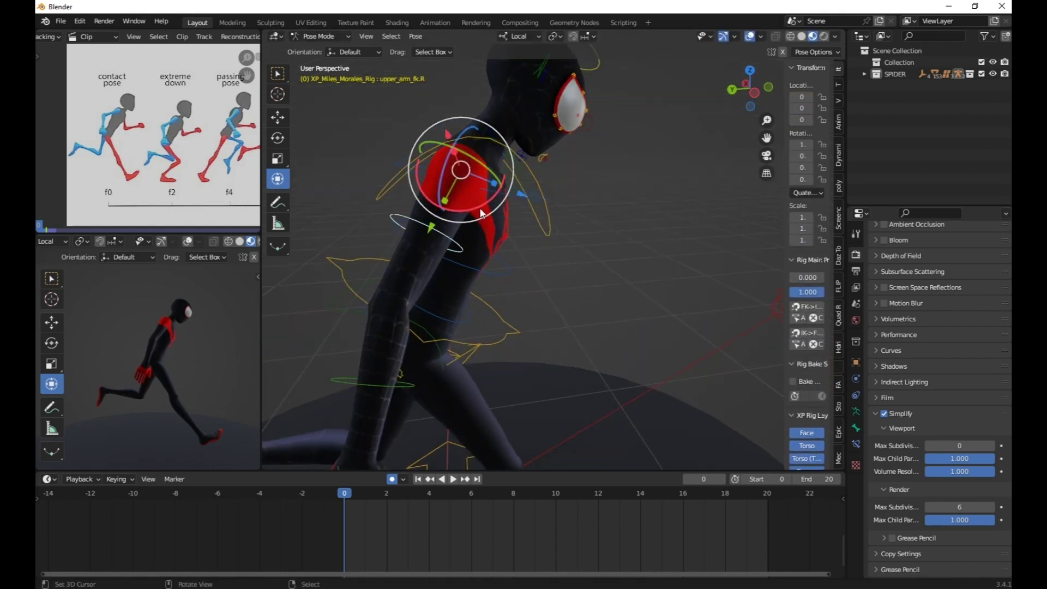
left_click_drag(475, 209, 466, 214)
Rotate the right forearm's FK control to bend the right elbow.
middle_click_drag(466, 215, 434, 306)
left_click(434, 315)
left_click_drag(451, 303, 495, 281)
middle_click_drag(497, 280, 462, 180)
Move the right hand's Finger_CTRL.R control to close the hand into a fist.
left_click(455, 250)
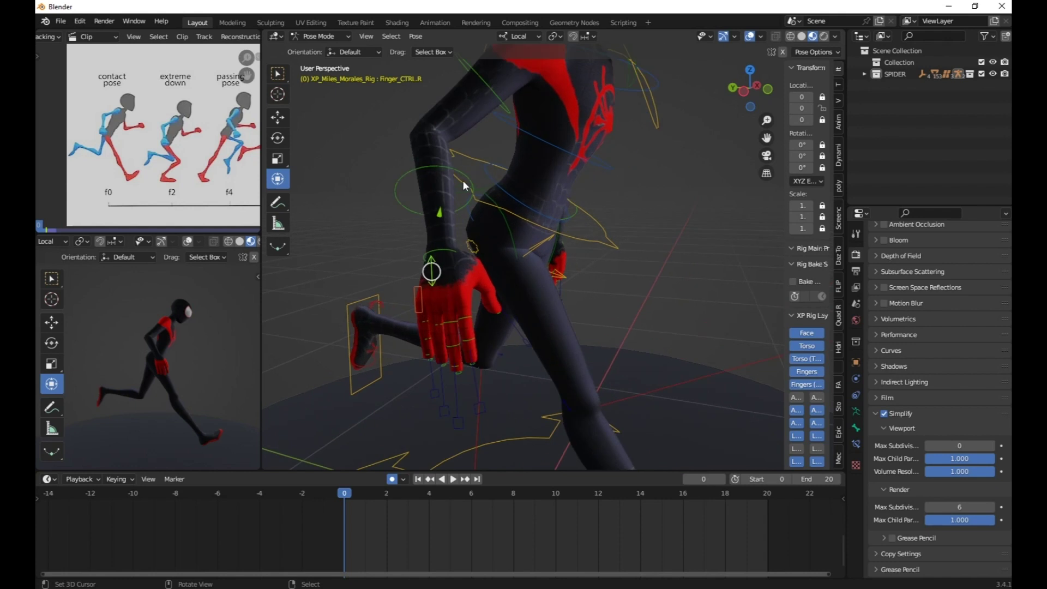
middle_click_drag(450, 296, 452, 284)
key("g")
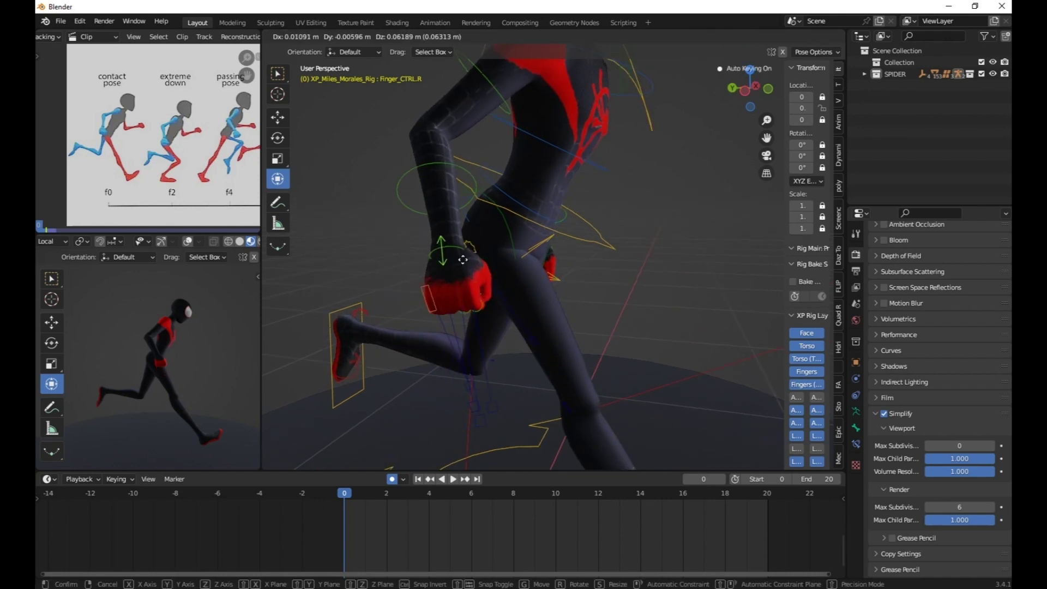
left_click(472, 219)
Move the left hand's Finger_CTRL.L control to close the hand into a fist.
middle_click_drag(557, 233, 652, 342)
left_click(613, 312)
key("g")
left_click(623, 308)
Adjust the rotation of the right upper arm's FK control as seen from the front.
middle_click_drag(624, 307, 572, 292)
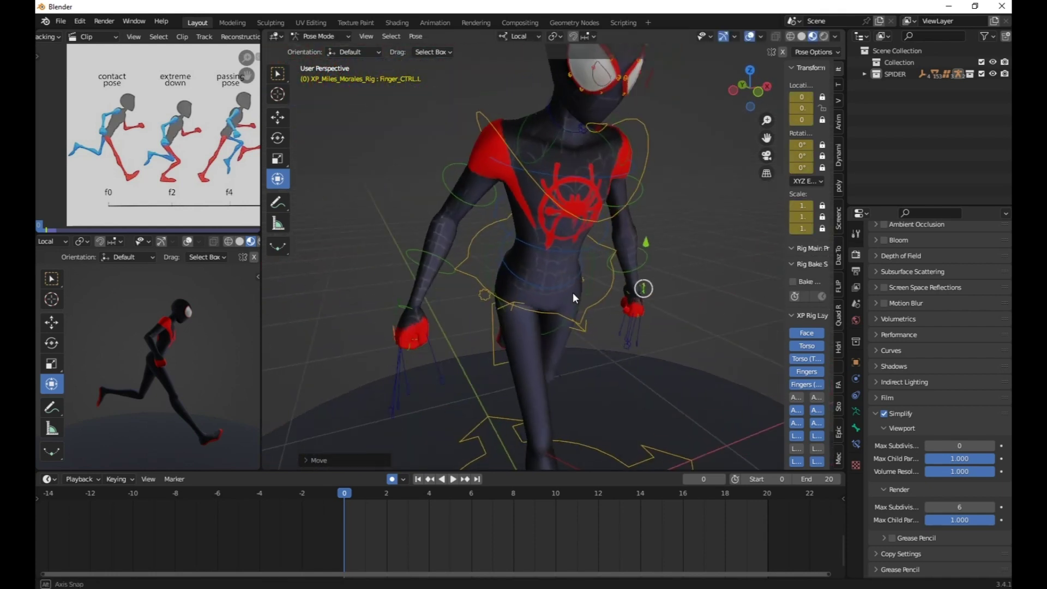
left_click(473, 207)
left_click_drag(469, 183, 476, 174)
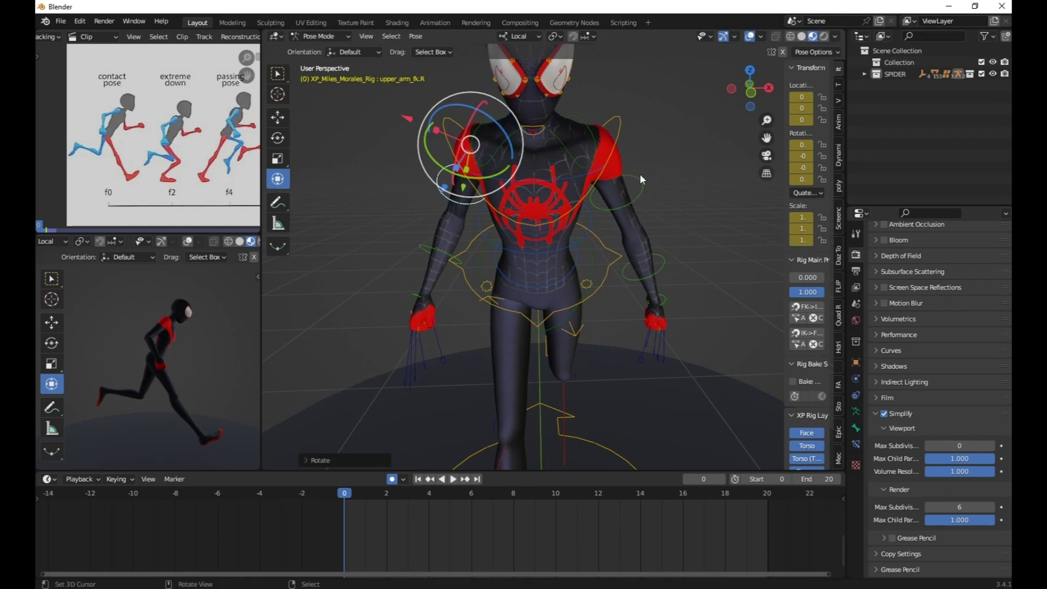
Rotate the left shoulder control (shoulder.L) from the front and from above to turn that shoulder forward.
left_click(597, 142)
middle_click_drag(597, 142, 590, 290)
left_click_drag(602, 309, 602, 311)
middle_click_drag(602, 311, 474, 290)
middle_click_drag(627, 286, 679, 325)
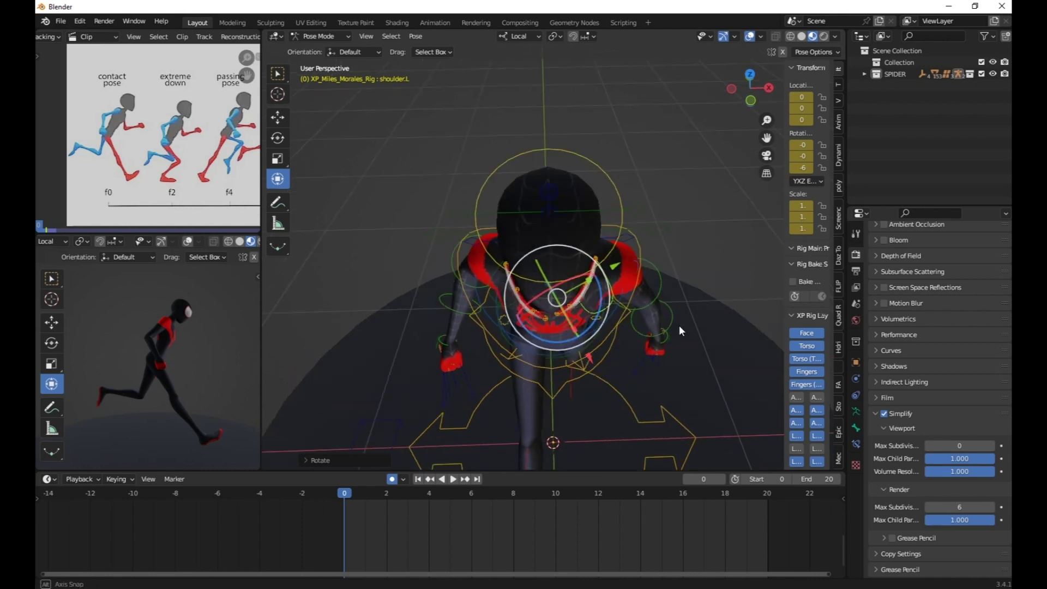
left_click_drag(600, 312, 614, 286)
middle_click_drag(544, 299, 623, 218)
Bend the left elbow so the forearm points forward, and rotate the left upper arm's FK control to match.
left_click(646, 330)
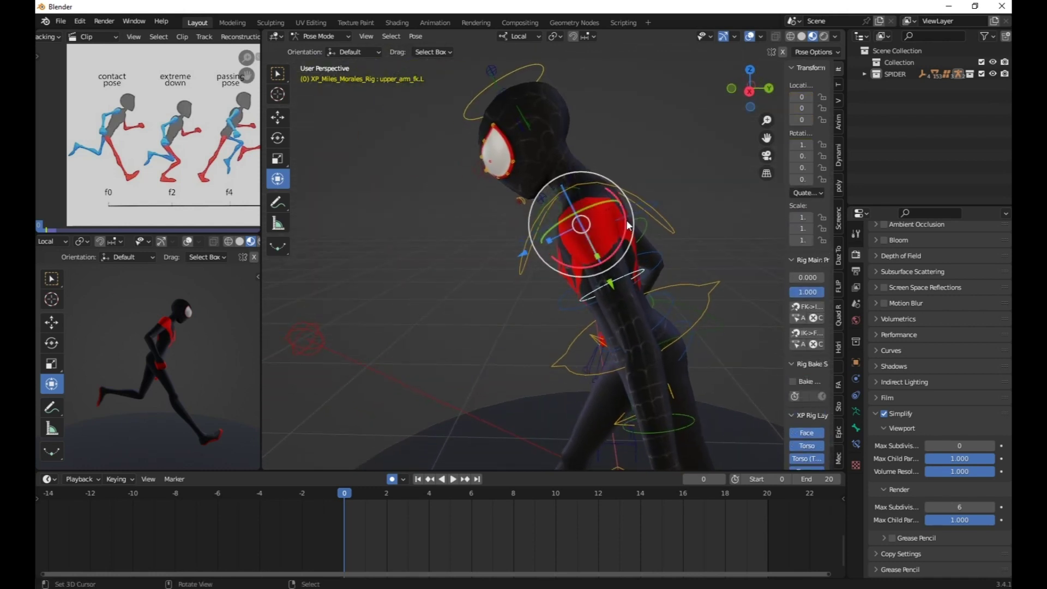
middle_click_drag(626, 309, 672, 359)
left_click(668, 362)
left_click_drag(671, 262, 632, 238)
left_click(622, 211)
left_click_drag(620, 161, 635, 194)
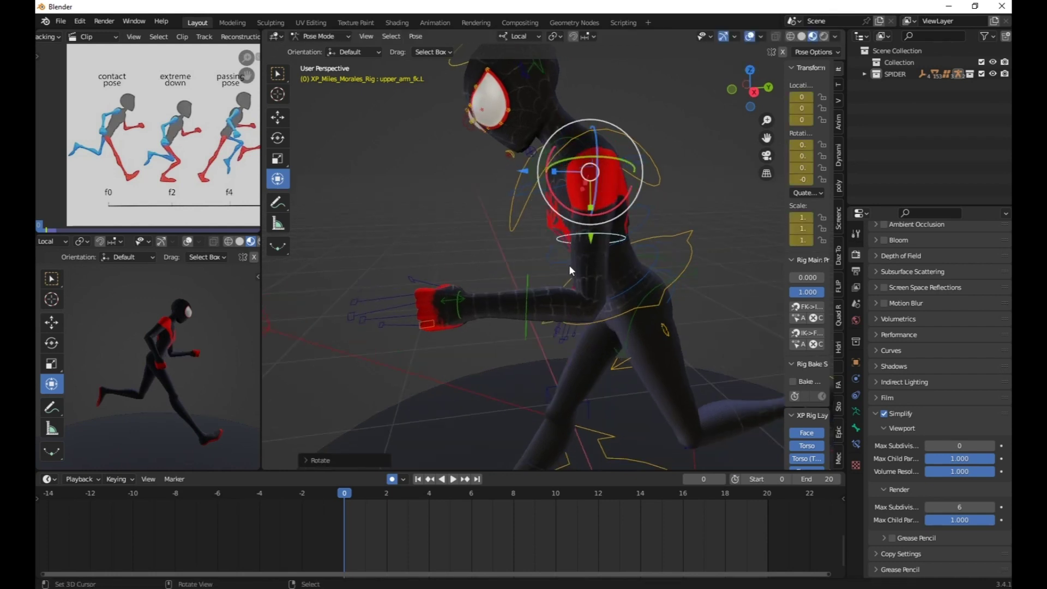
Fine-tune the left forearm's FK control (forearm_fk.L) and adjust the left upper arm's rotation above it.
left_click(522, 288)
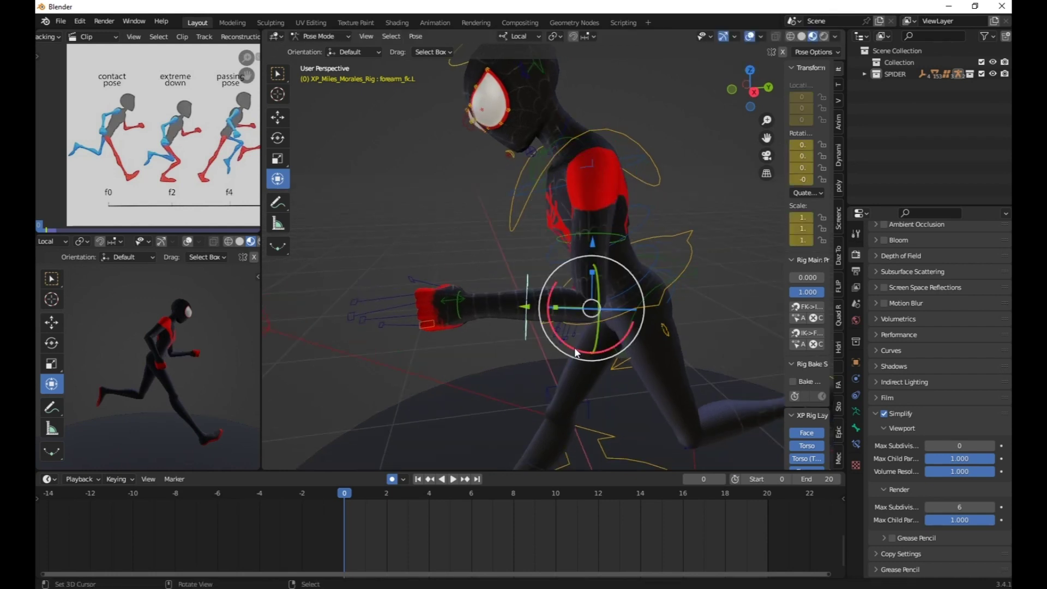
left_click_drag(574, 348, 527, 329)
middle_click_drag(527, 329, 604, 241)
left_click(604, 235)
left_click_drag(615, 159, 621, 154)
middle_click_drag(542, 199, 573, 267)
Rotate the right shoulder control (shoulder.R) slightly to refine that shoulder's position.
left_click(587, 99)
mouse_move(500, 169)
left_mouse_down()
mouse_move(510, 176)
mouse_move(504, 159)
left_mouse_up()
right_click(530, 199)
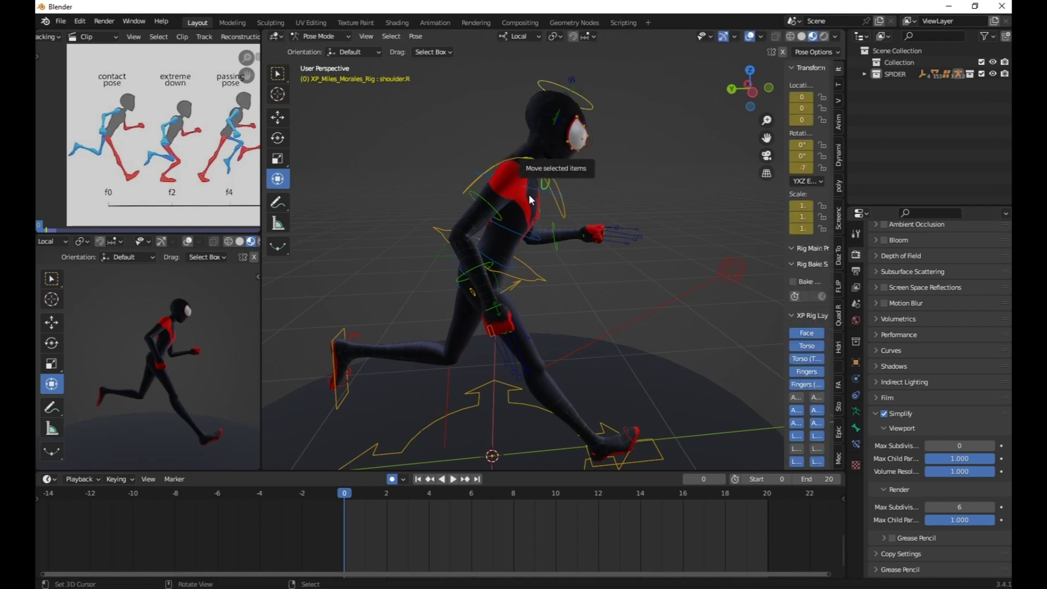
right_click(525, 173)
left_click_drag(475, 173, 520, 84)
Tilt the head control slightly back so the face looks ahead in the running direction.
left_click(540, 94)
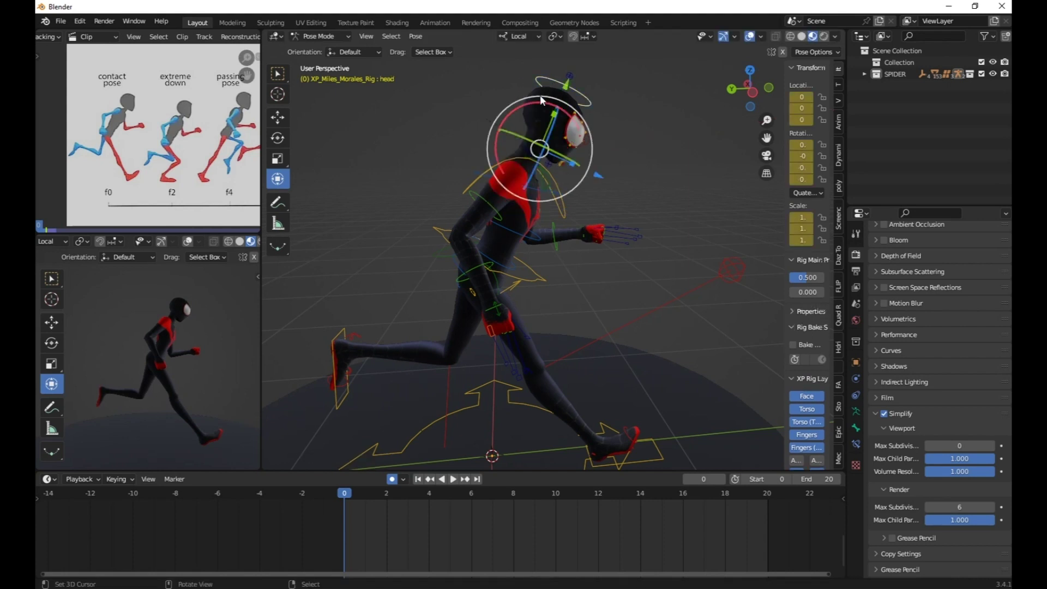
left_click_drag(499, 156, 478, 228)
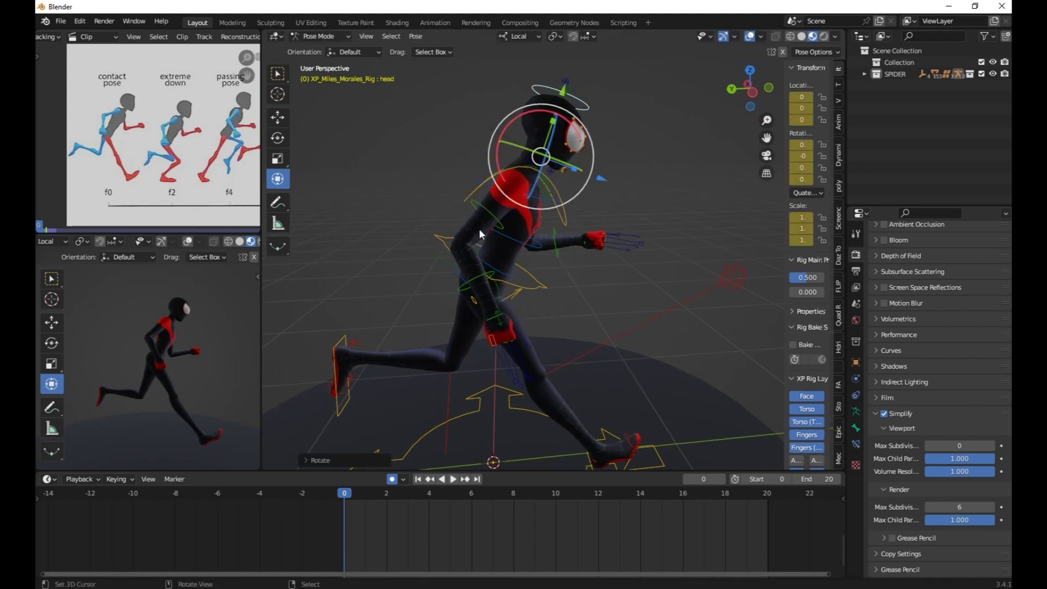
middle_click_drag(509, 339, 414, 319)
middle_click_drag(494, 402, 539, 349)
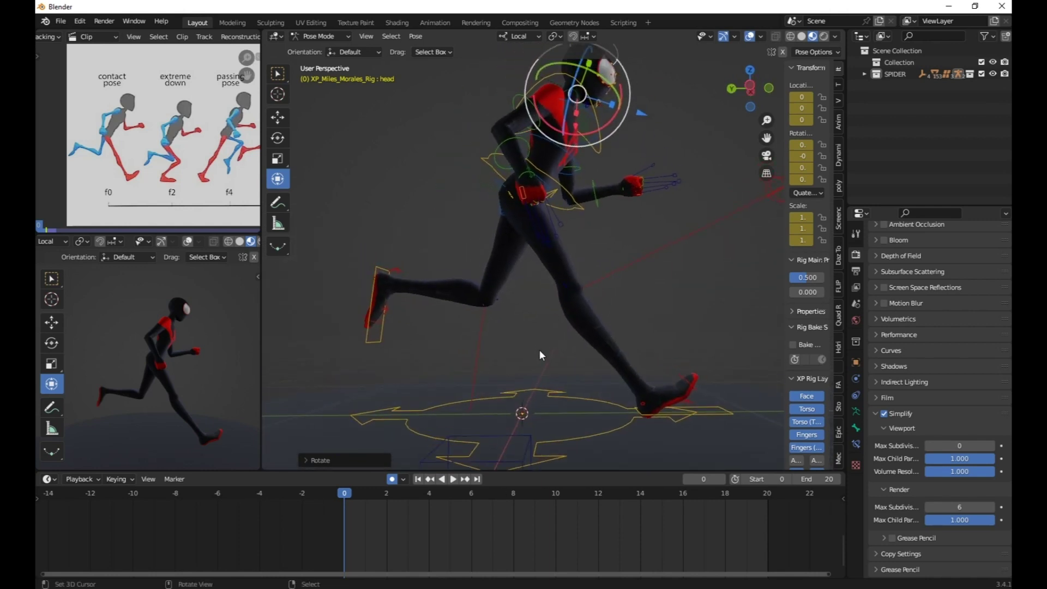
mouse_move(568, 303)
middle_mouse_down()
mouse_move(436, 304)
mouse_move(463, 325)
mouse_move(444, 292)
mouse_move(564, 319)
mouse_move(505, 333)
mouse_move(542, 372)
mouse_move(556, 292)
middle_mouse_up()
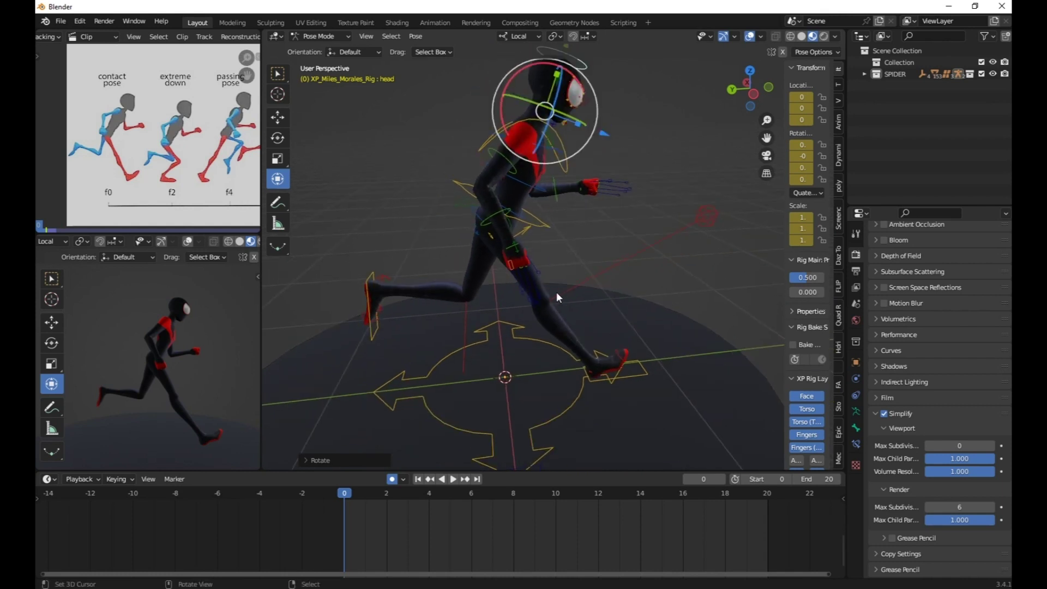
Twist the upper torso with the spine_fk.002 control so the chest turns against the hips.
middle_click_drag(531, 217, 492, 265)
left_click(533, 233)
left_click_drag(514, 268, 508, 280)
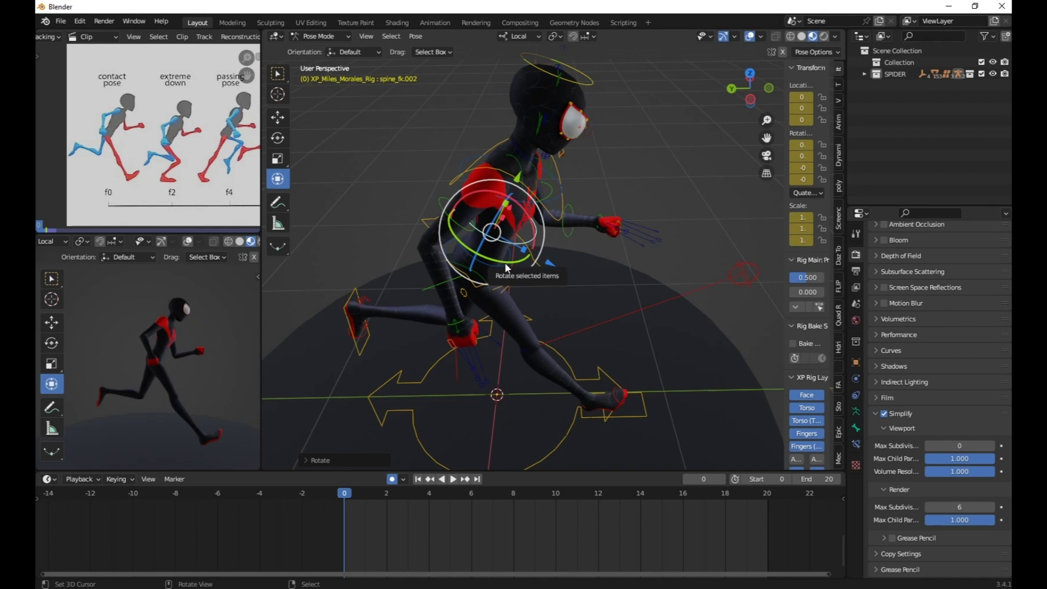
left_click_drag(505, 263, 502, 266)
middle_click_drag(502, 344, 493, 336)
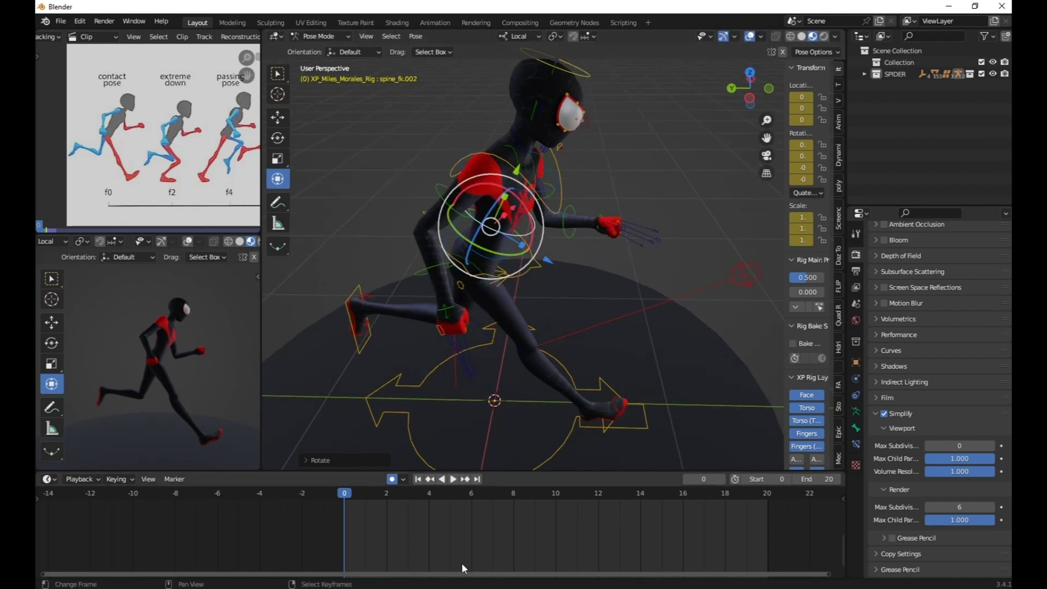
Select all of the rig's controls and insert keyframes for the contact pose at frame 0.
middle_click_drag(462, 564, 406, 564)
middle_click_drag(498, 241, 498, 237)
key("a")
middle_click_drag(527, 307, 528, 302)
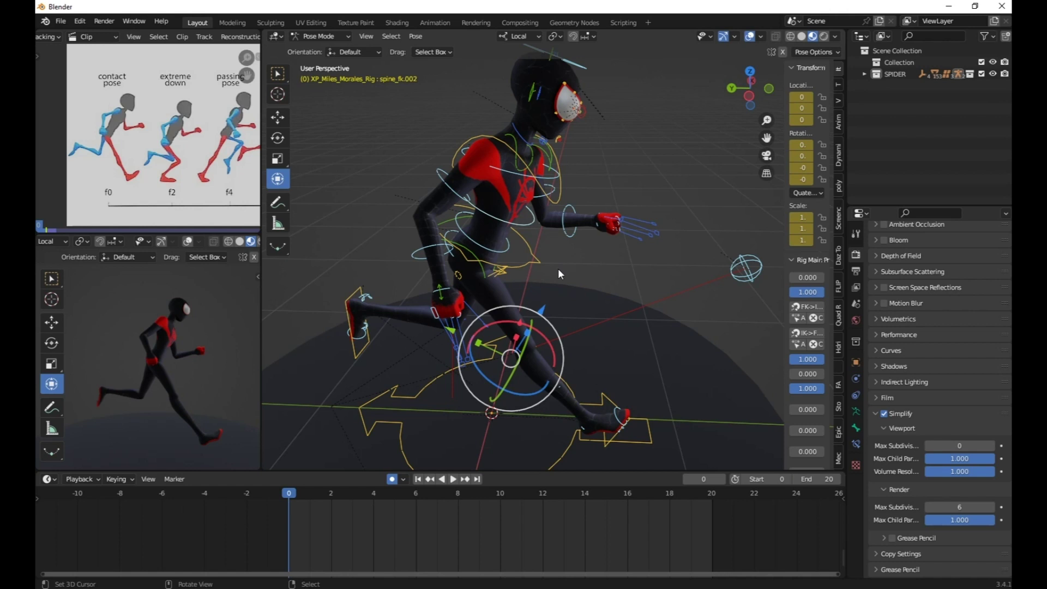
key("i")
Move to frame 20, the end of the cycle, and keyframe the same contact pose there.
middle_click_drag(327, 528, 357, 523)
scroll(344, 530, "up", 6)
middle_click_drag(296, 537, 313, 533)
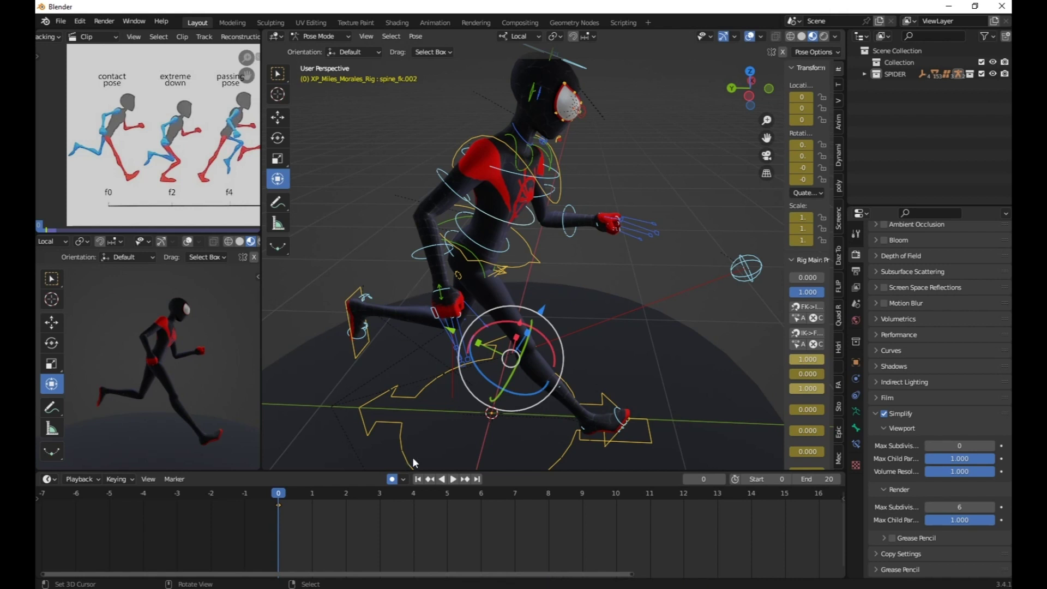
middle_click_drag(444, 517, 325, 513)
middle_click_drag(730, 504, 583, 520)
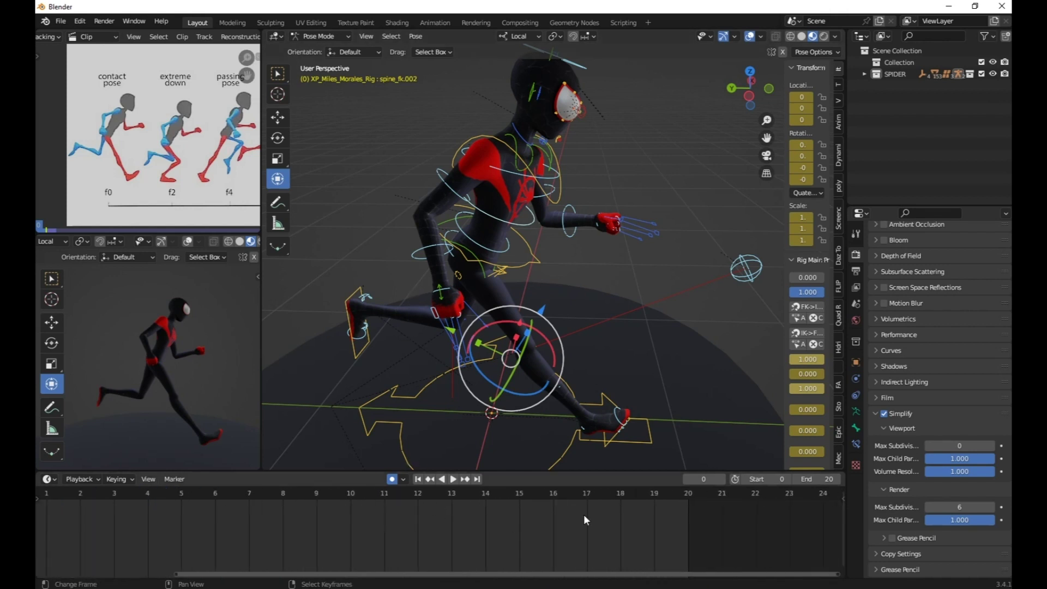
left_click(689, 515)
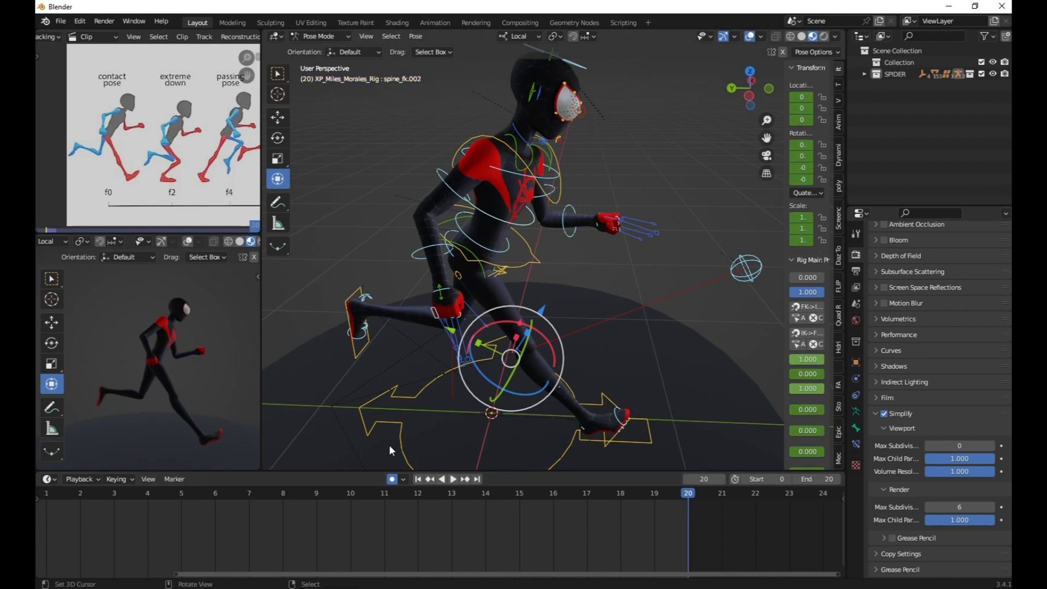
scroll(386, 555, "down", 3)
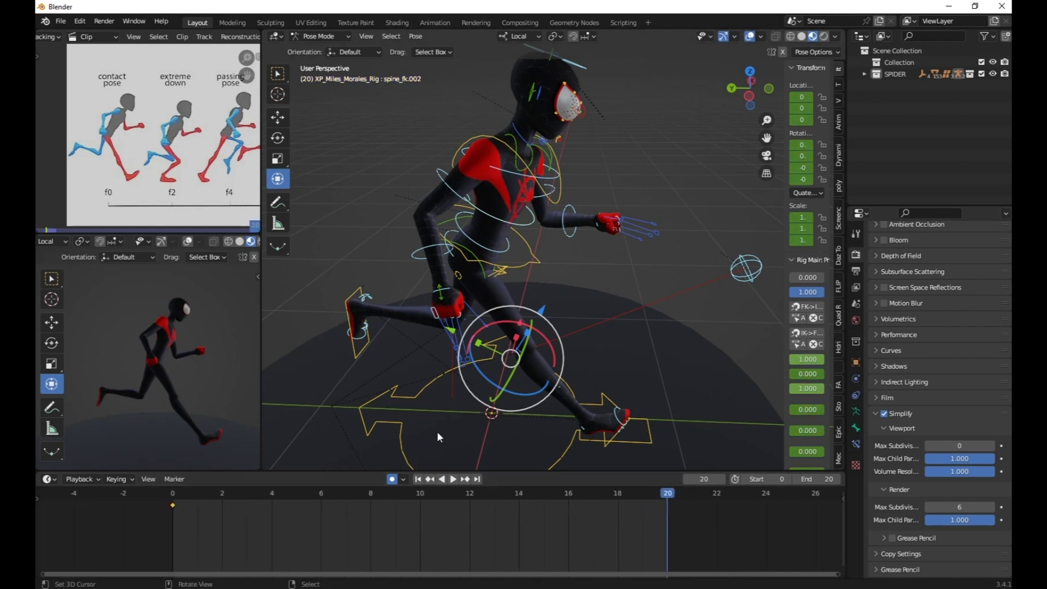
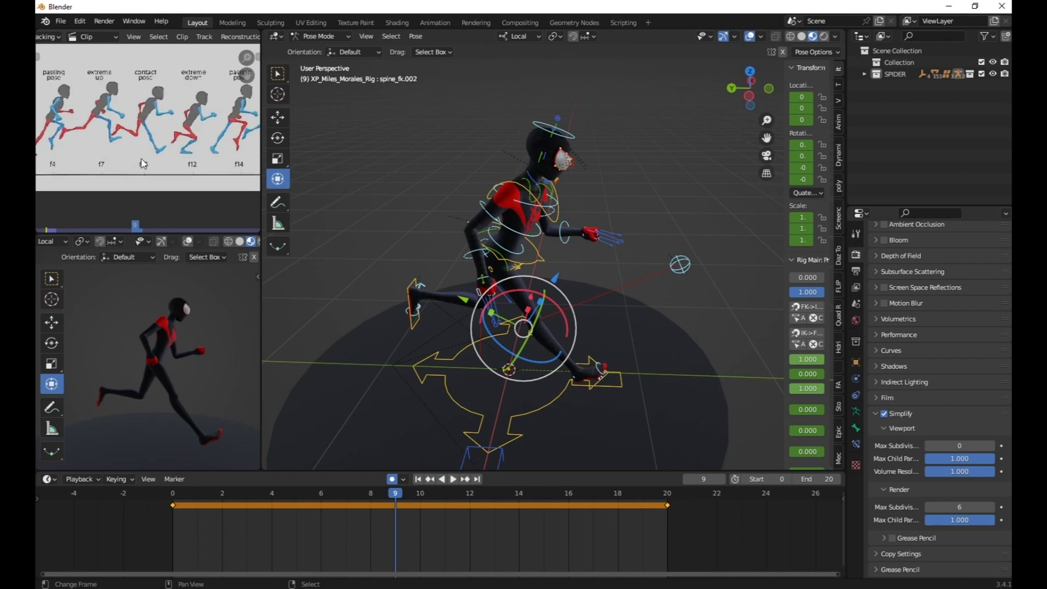
Move to frame 10 and compare the f0 and f10 contact poses on the run cycle reference.
scroll(146, 135, "down", 3)
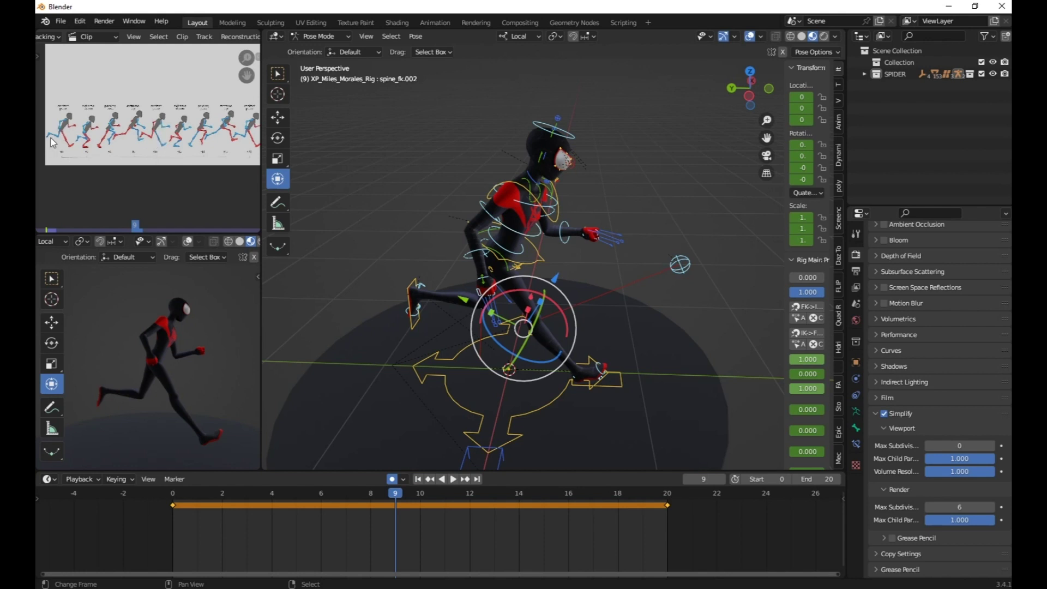
left_click(409, 530)
scroll(201, 208, "up", 3)
middle_click_drag(200, 208, 131, 186)
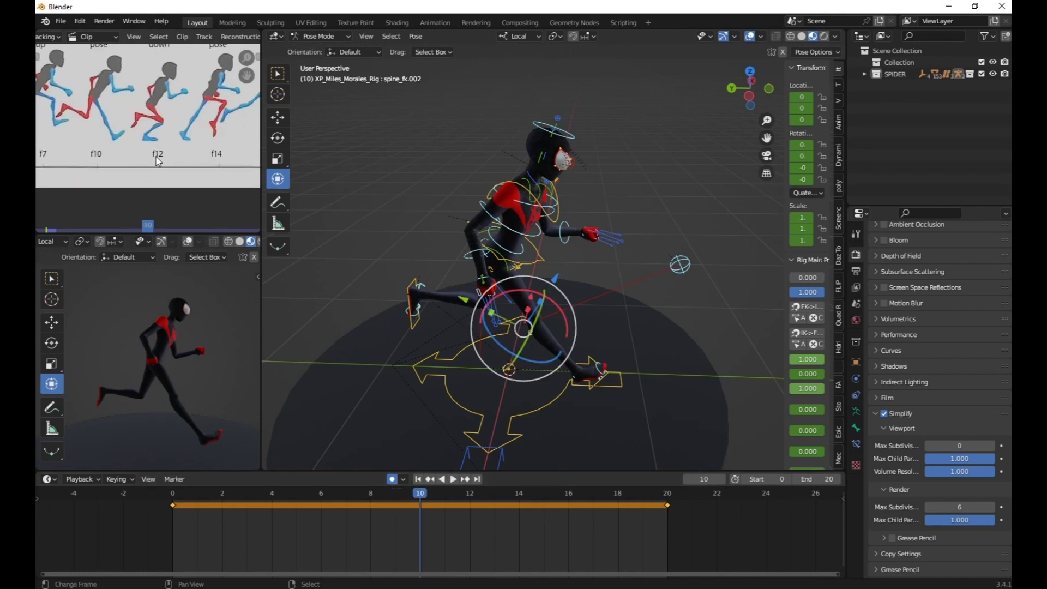
middle_click_drag(86, 159, 156, 182)
scroll(167, 137, "down", 1)
middle_click_drag(167, 137, 103, 154)
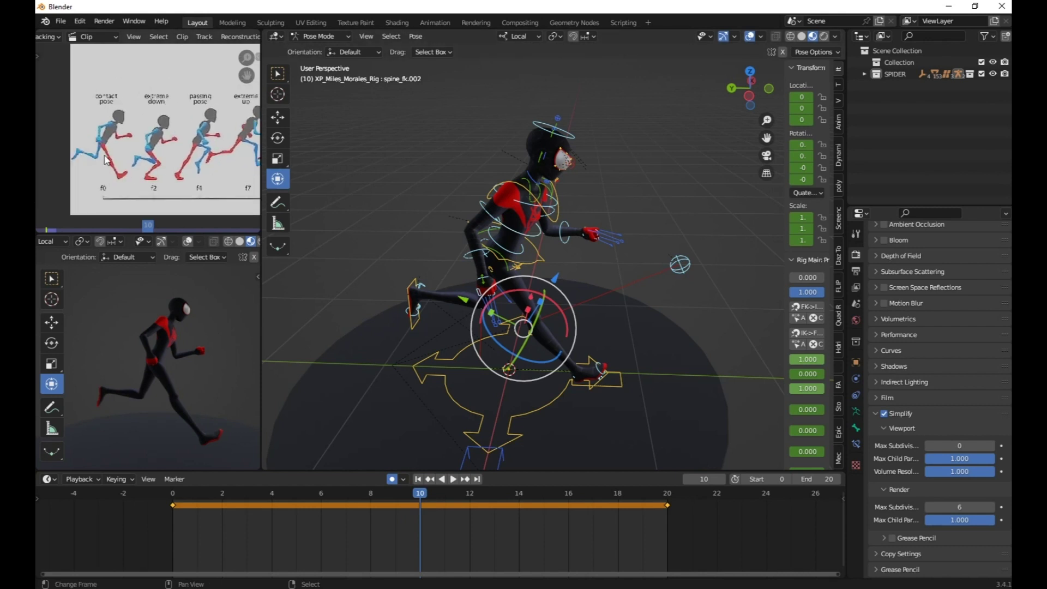
middle_click_drag(153, 181, 132, 172)
middle_click_drag(519, 408, 524, 396)
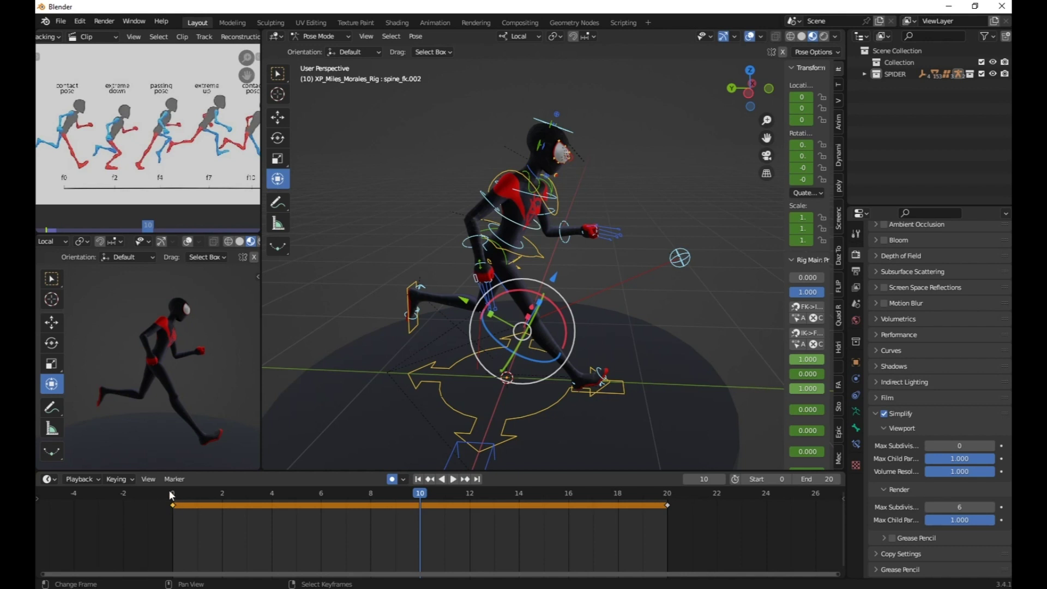
Change the timeline area into a Dope Sheet and split off a narrow Timeline strip above it.
left_click(48, 480)
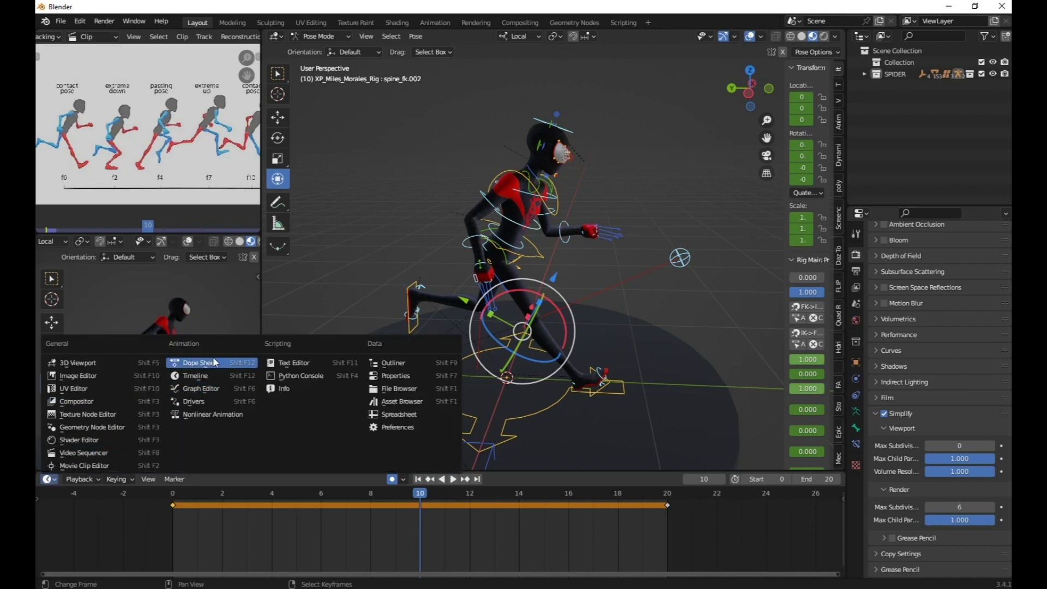
left_click(199, 363)
left_click_drag(261, 470, 263, 456)
left_click(275, 462)
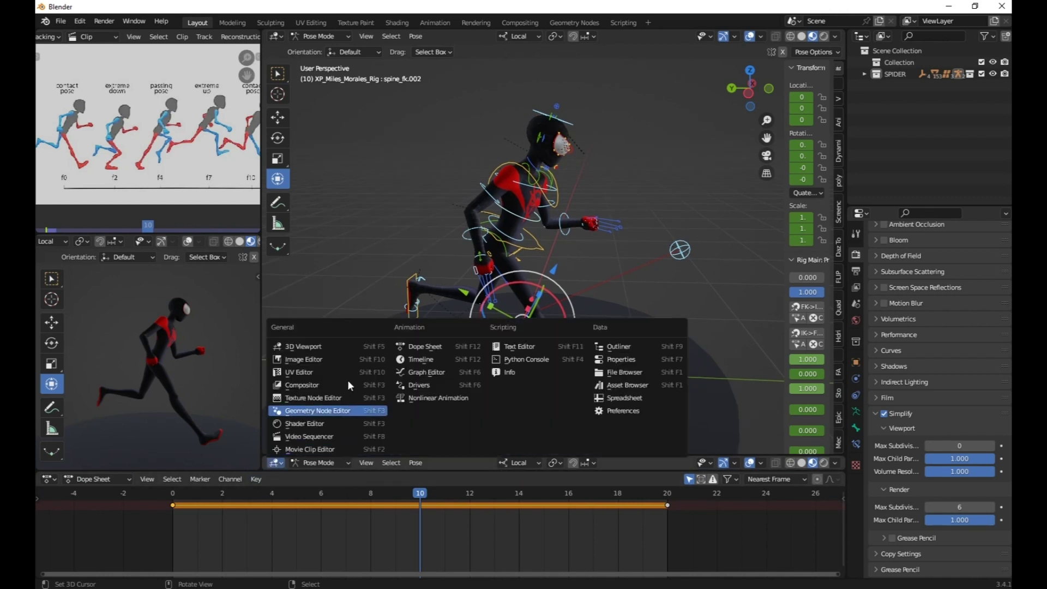
left_click(406, 362)
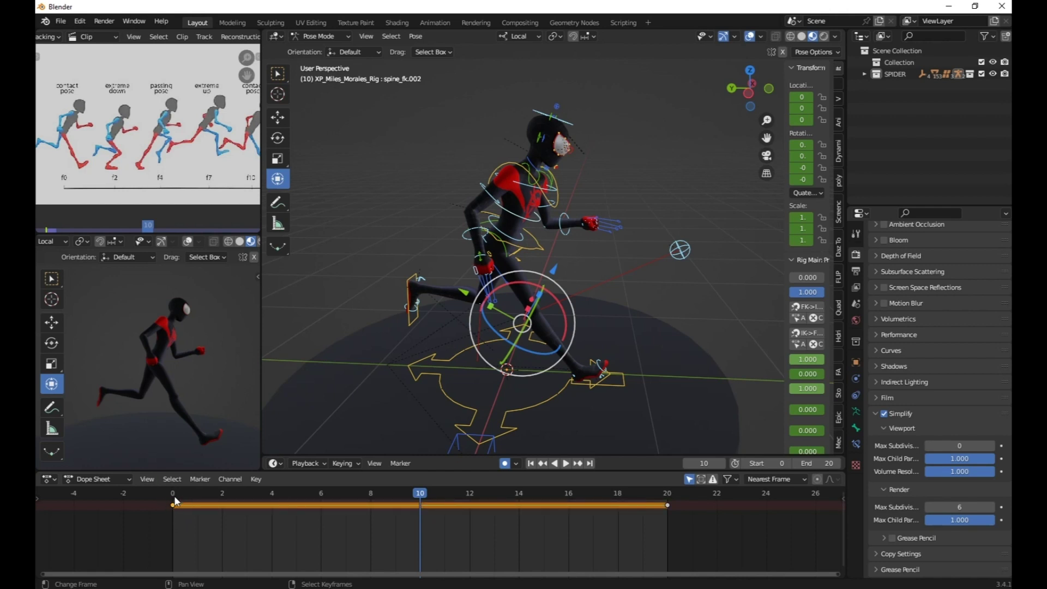
Copy the contact pose keyframes from frame 0 and paste them flipped at frame 10.
left_click(256, 480)
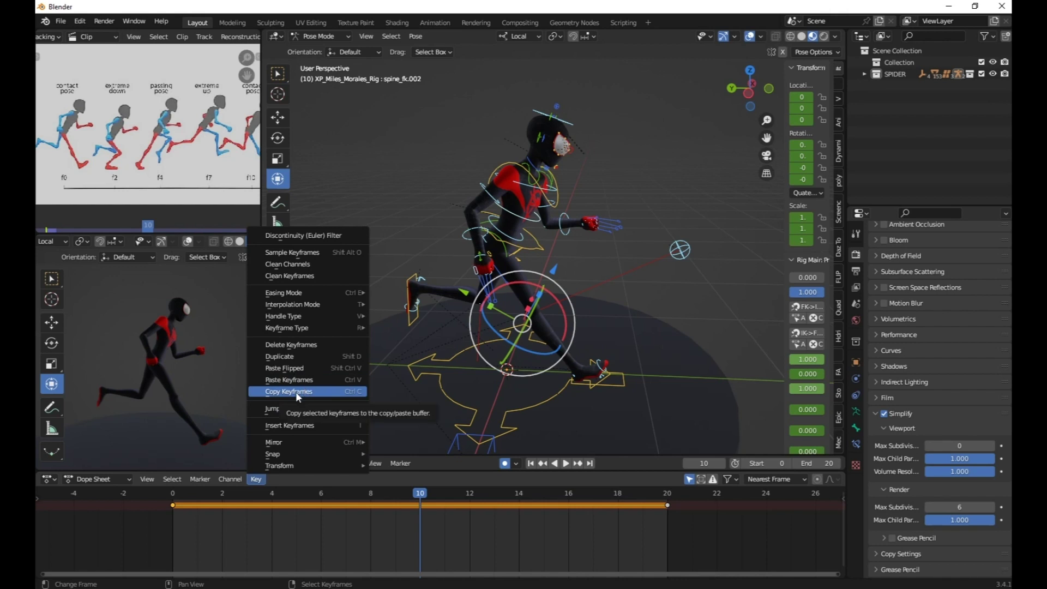
left_click(295, 392)
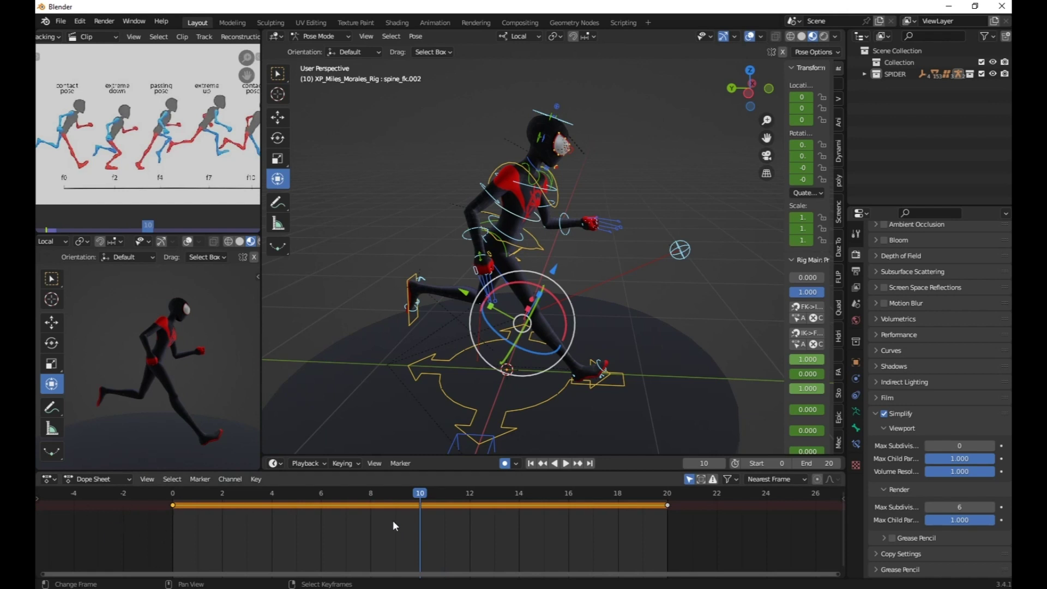
left_click(260, 478)
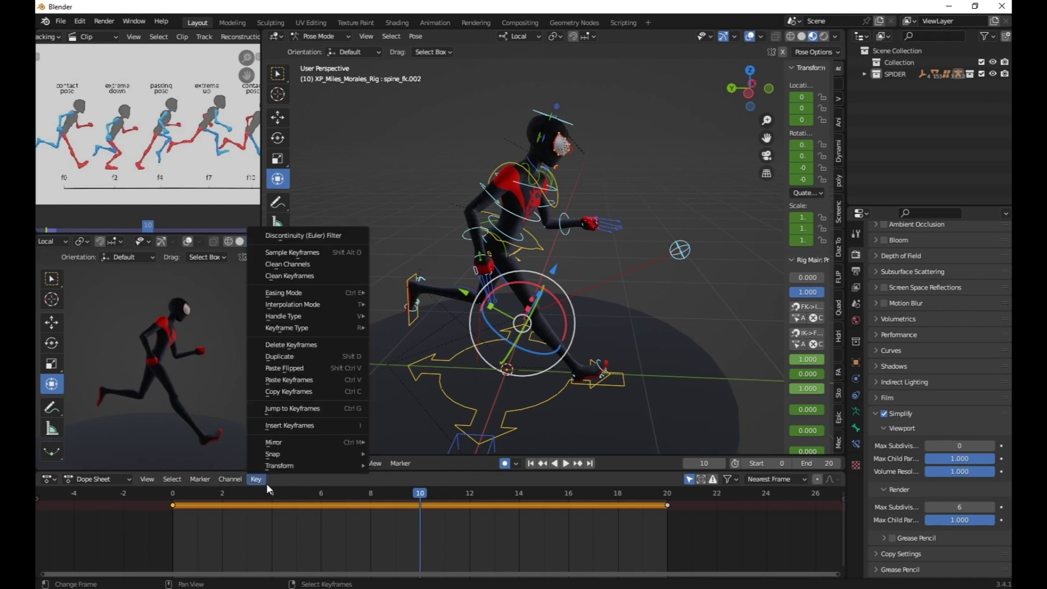
left_click(303, 369)
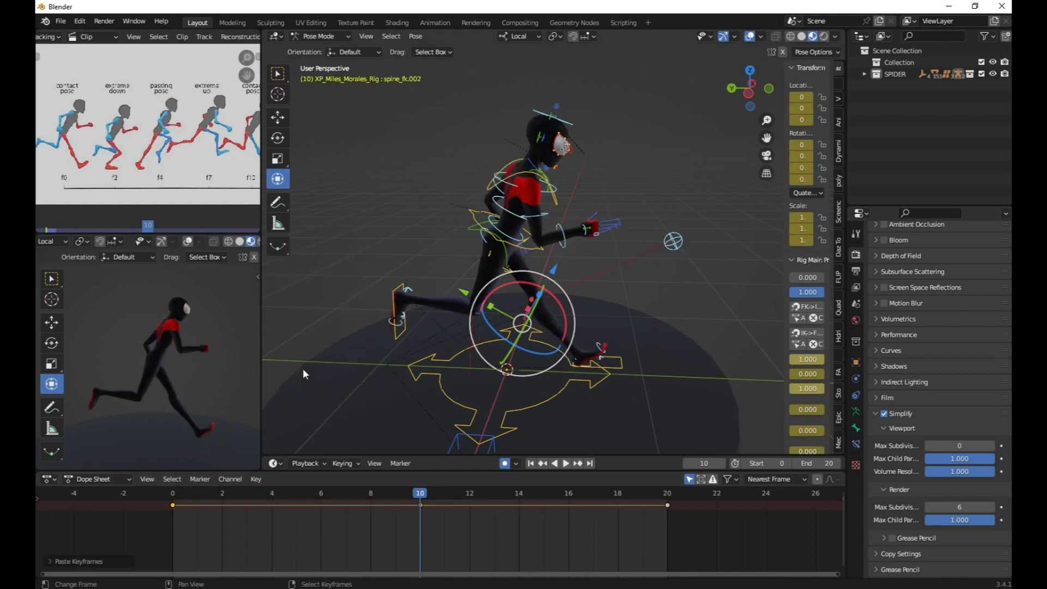
Play back the animation to check the motion between the contact poses, and stop it.
left_click(566, 463)
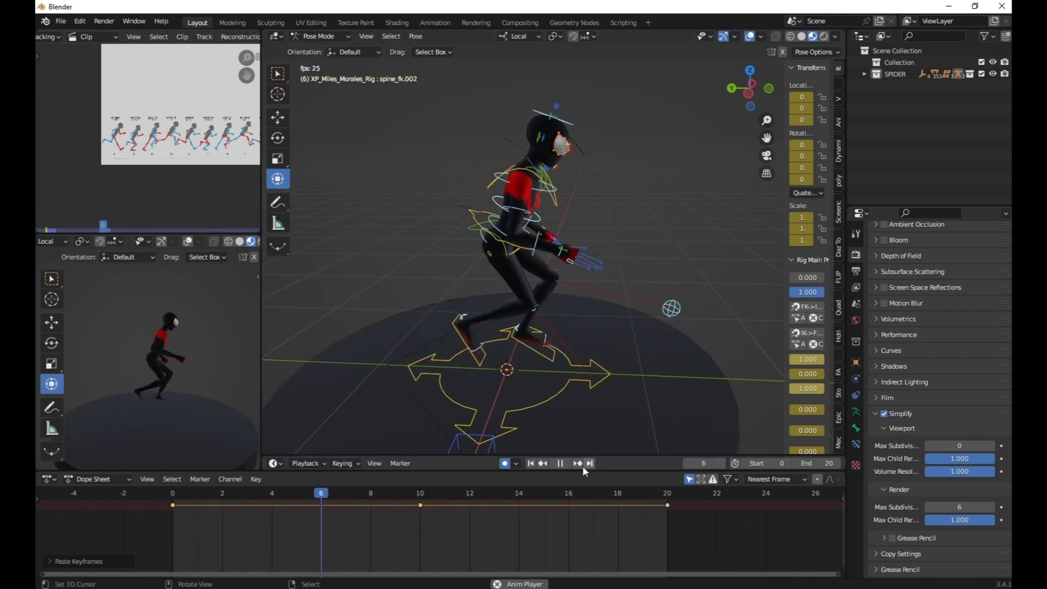
key("Escape")
Go to frame 2 and bring the reference's extreme down pose and the rig's right foot into view.
scroll(208, 228, "down", 2)
middle_click_drag(203, 199, 243, 204)
scroll(243, 204, "up", 2)
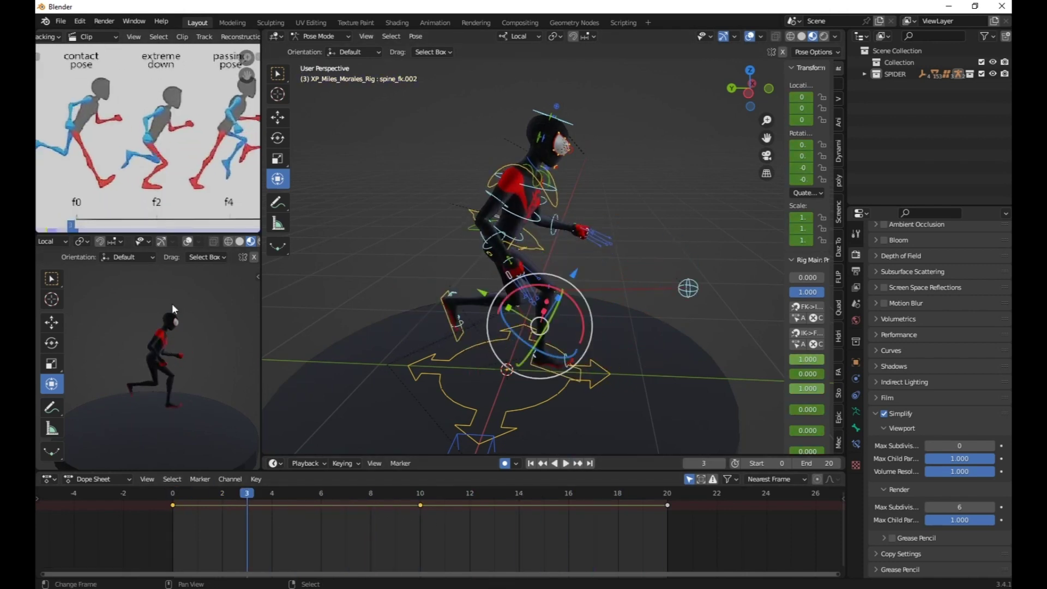
key("Left")
middle_click_drag(539, 323, 471, 260, "shift")
middle_click_drag(132, 76, 136, 80)
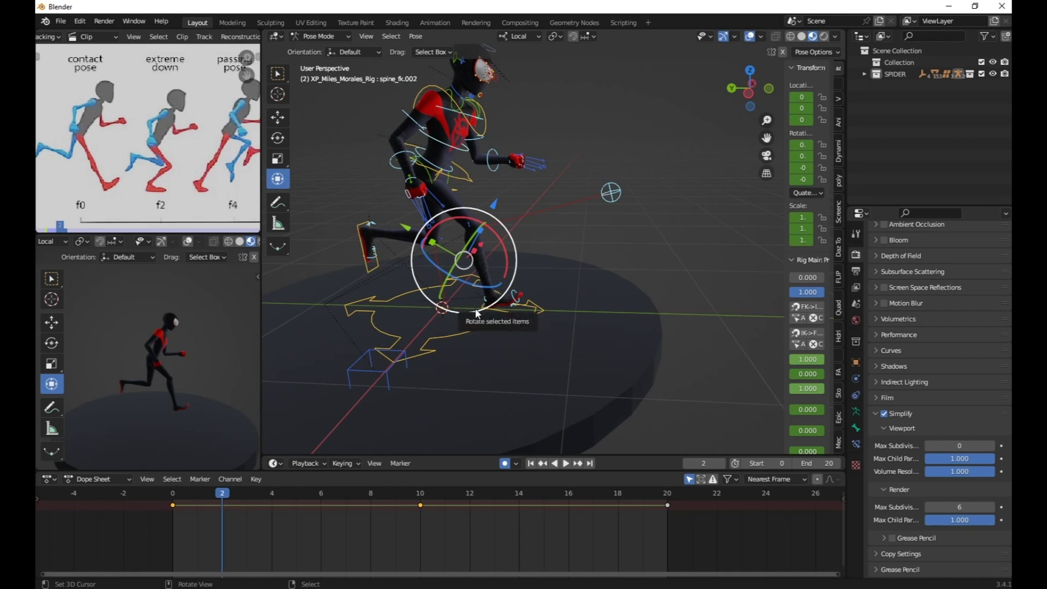
middle_click_drag(475, 309, 484, 289)
scroll(475, 311, "up", 2)
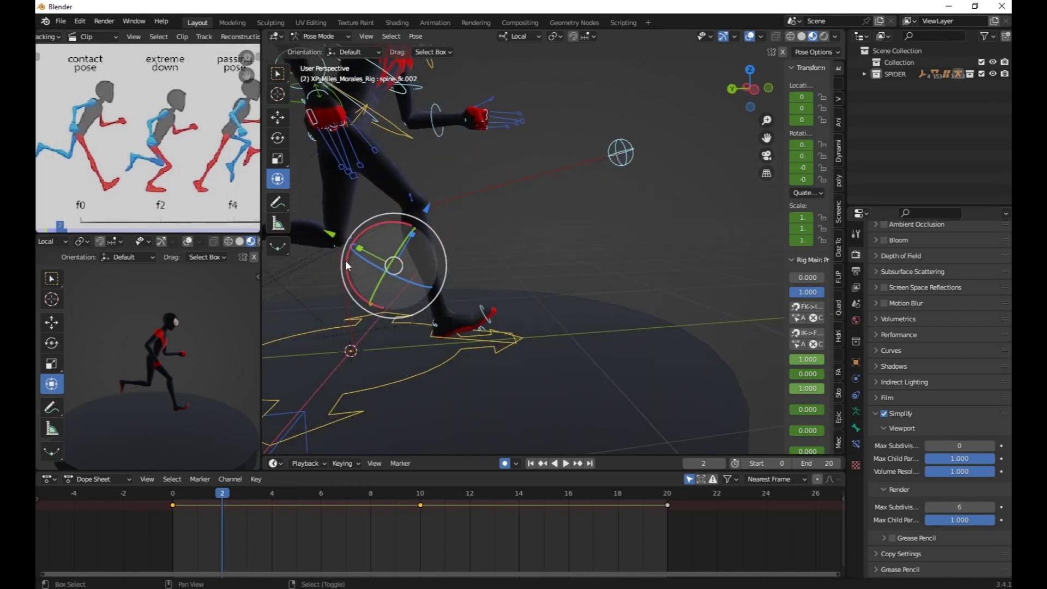
middle_click_drag(452, 355, 454, 337)
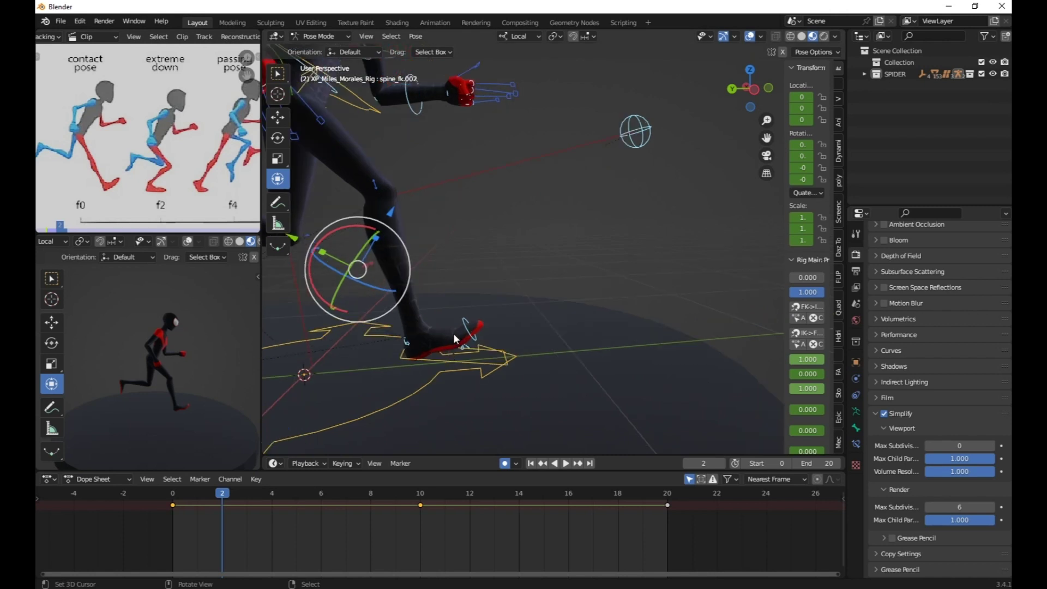
Clear the rotation of the right toe control (toe_ik.R) at frame 2 to straighten the toes.
left_click(468, 324)
key("alt")
key("alt+e")
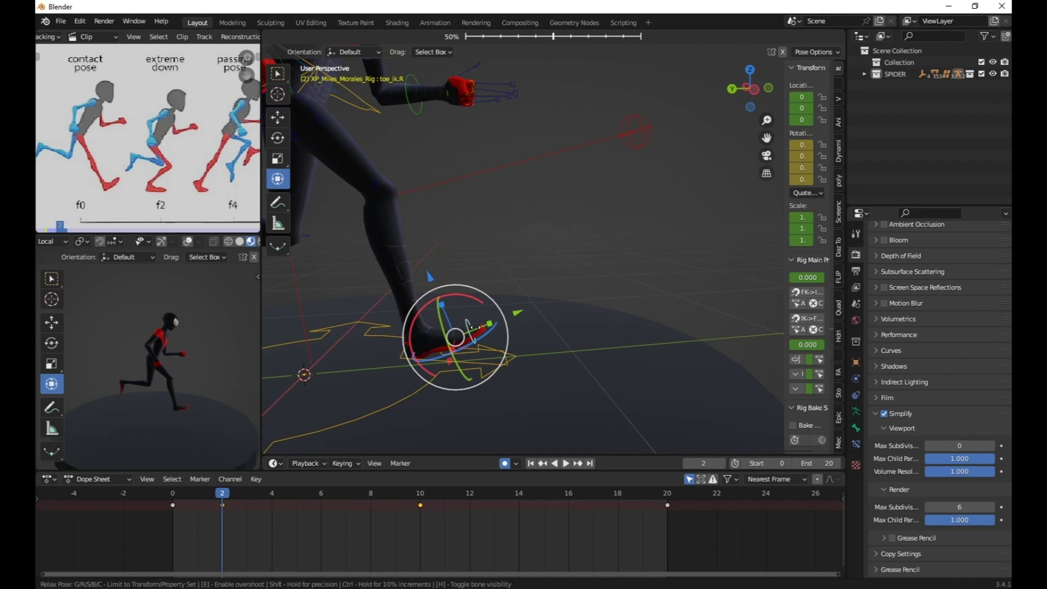
right_click(475, 328)
middle_click_drag(427, 358, 420, 345)
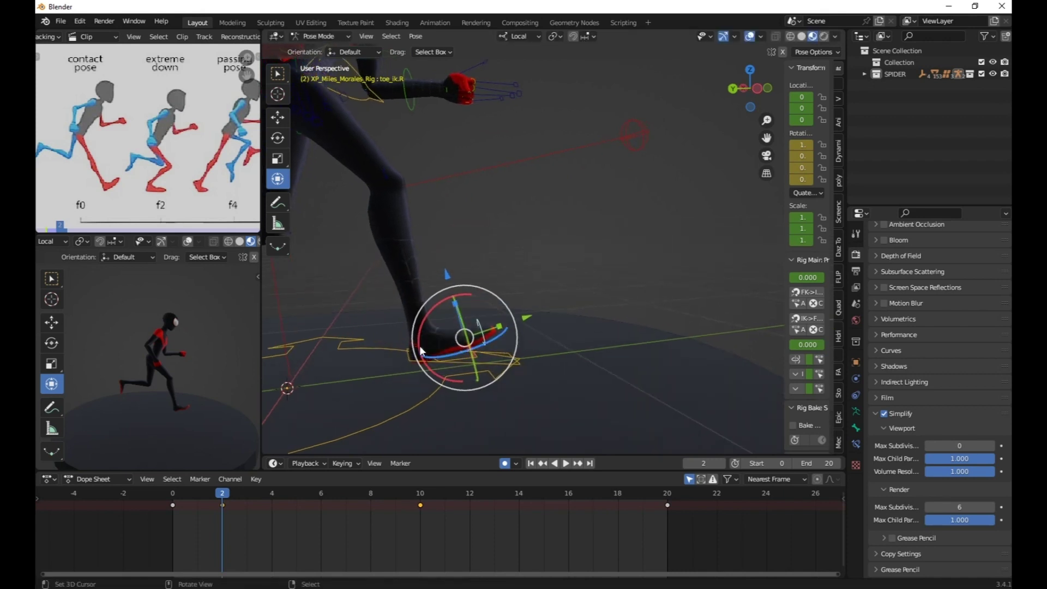
Clear the rotations of the right heel and foot controls (foot_heel_ik.R and foot_ik.R) to flatten the foot at frame 2.
left_click(408, 343)
key("alt")
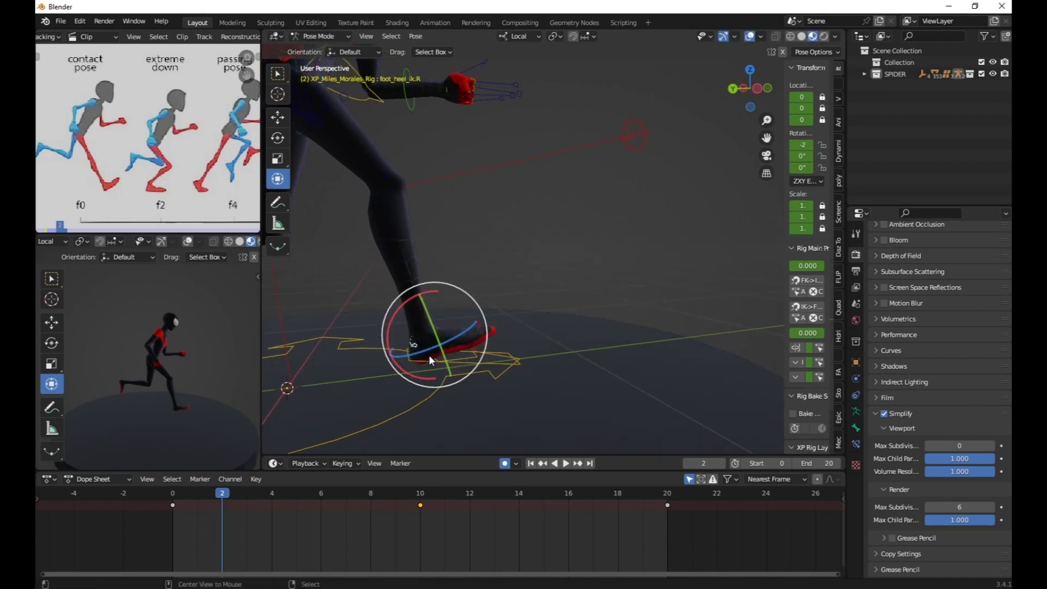
key("alt+r")
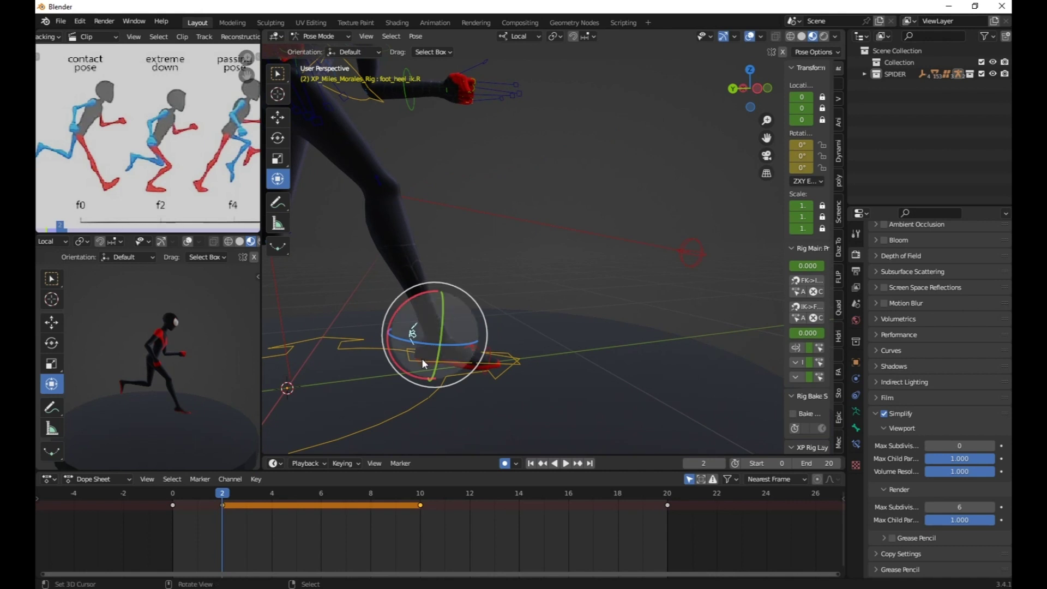
left_click(421, 359)
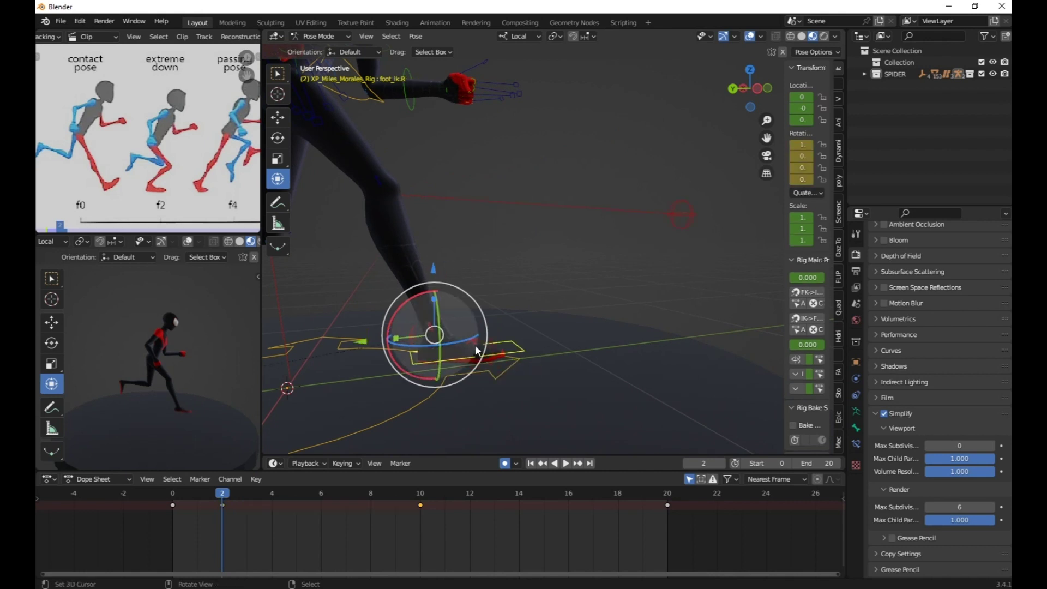
Lower the right foot control (foot_ik.R) to the ground and move it back under the body at frame 2.
middle_click_drag(493, 343, 463, 352)
left_click_drag(427, 265, 434, 281)
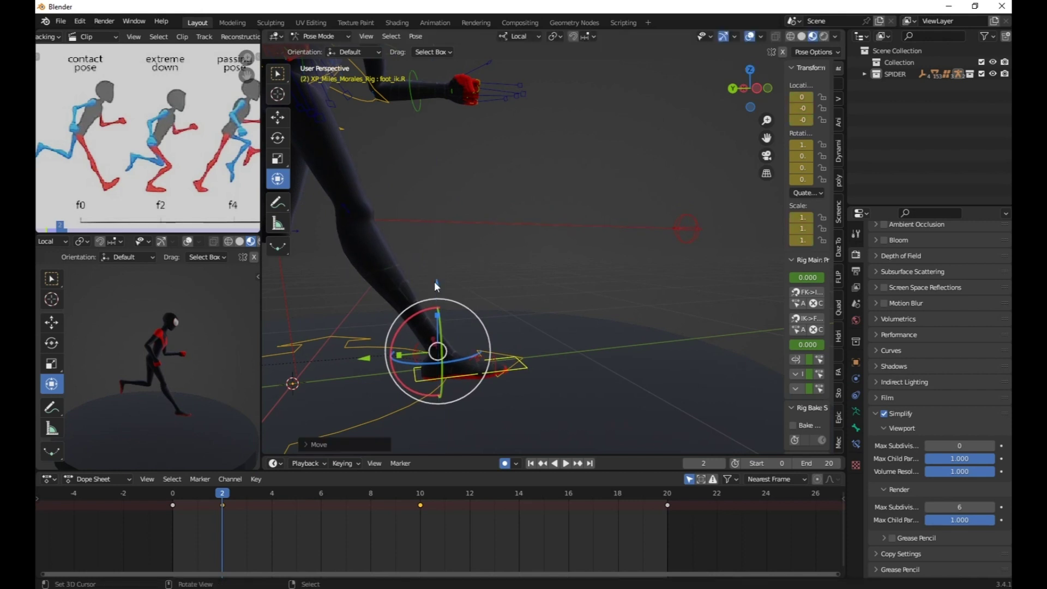
scroll(434, 281, "down", 2)
middle_click_drag(434, 281, 455, 312)
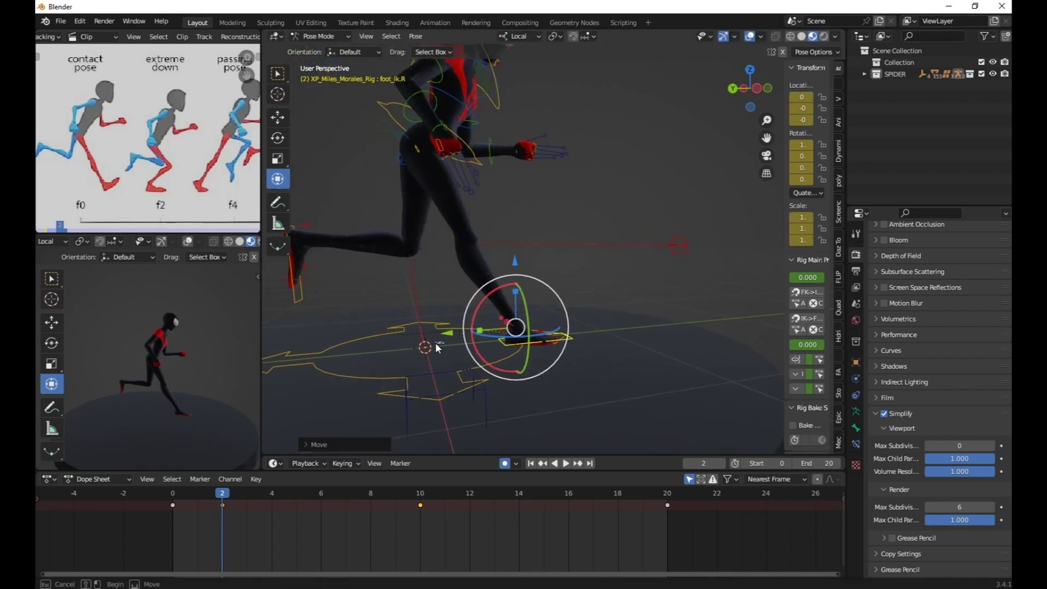
left_click_drag(447, 337, 374, 341)
Lower the torso control at frame 2 so the body sinks and the supporting right knee bends.
left_click(391, 104)
middle_click_drag(391, 102, 440, 110)
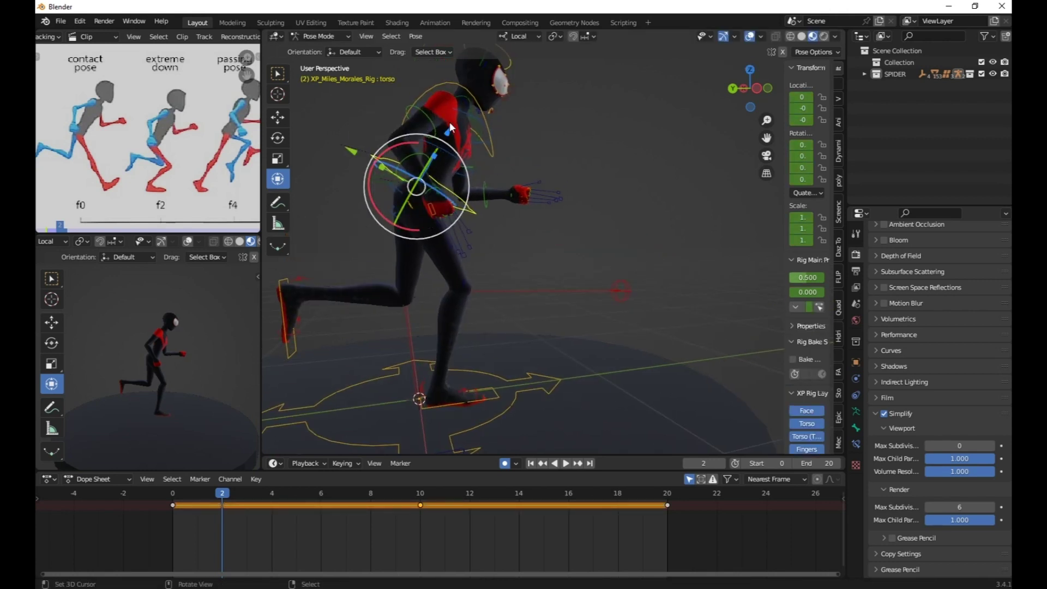
left_click_drag(449, 131, 419, 224)
middle_click_drag(419, 224, 397, 289)
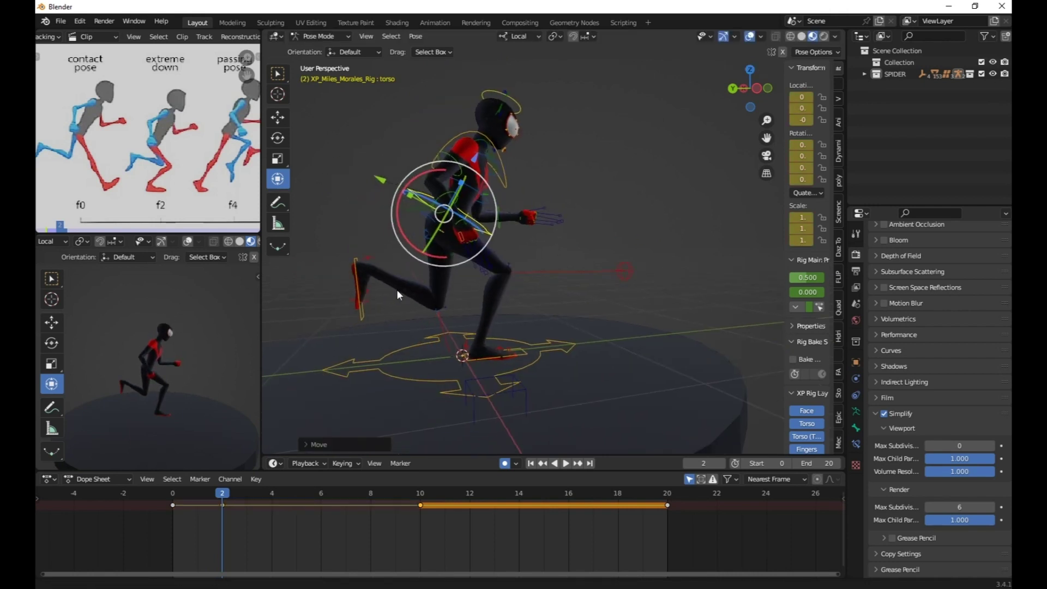
Move the trailing left foot control (foot_ik.L) forward and downward at frame 2 to match the extreme down pose.
left_click(362, 316)
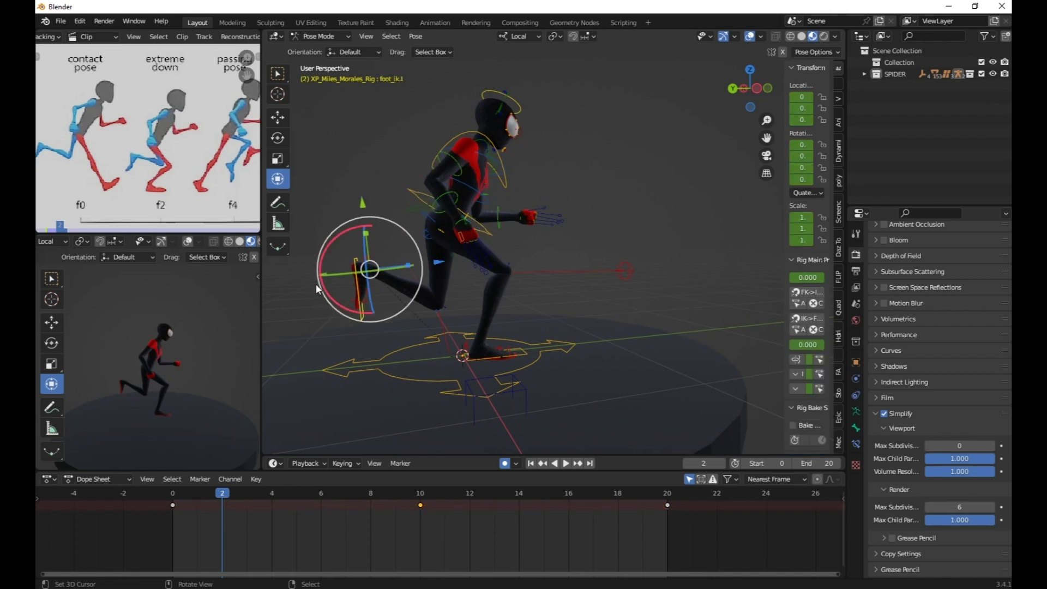
left_click_drag(432, 263, 471, 260)
left_click_drag(395, 203, 401, 229)
left_click(386, 228)
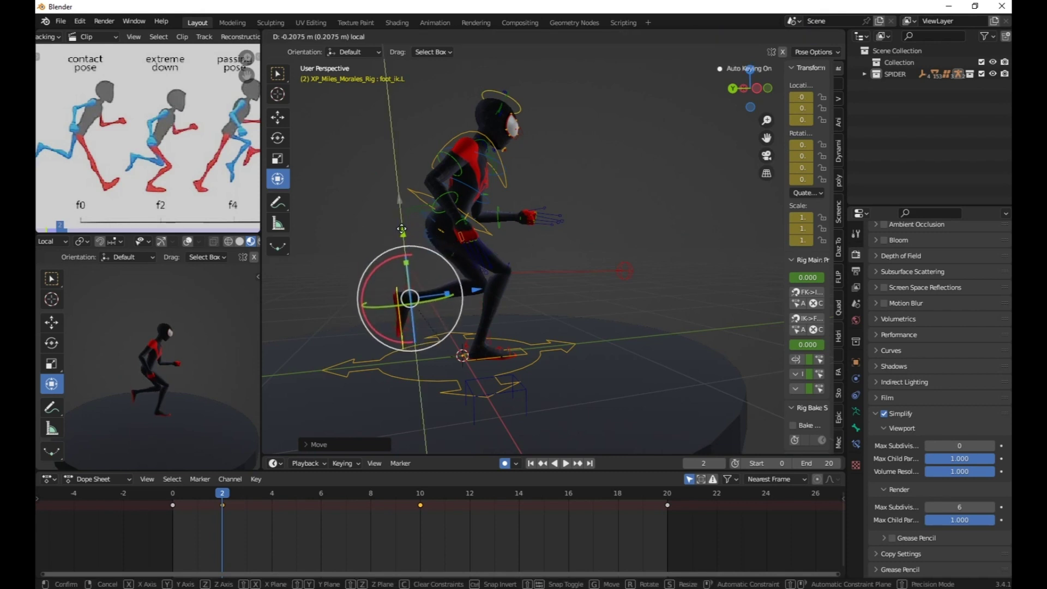
middle_click_drag(475, 280, 457, 302, "shift")
left_click_drag(456, 302, 459, 303)
Rotate the left toe control (toe_ik.L) slightly at frame 2.
middle_click_drag(465, 264, 513, 245, "shift")
scroll(511, 257, "up", 2)
middle_click_drag(406, 333, 463, 327)
right_click(437, 329)
middle_click_drag(244, 203, 260, 205)
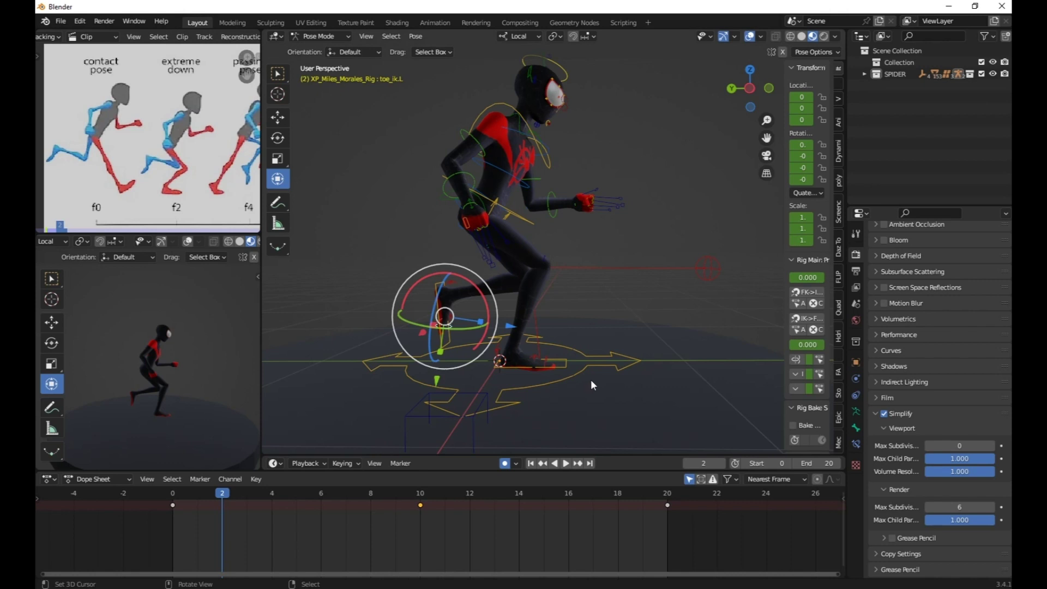
left_click_drag(487, 311, 489, 313)
middle_click_drag(488, 313, 508, 339)
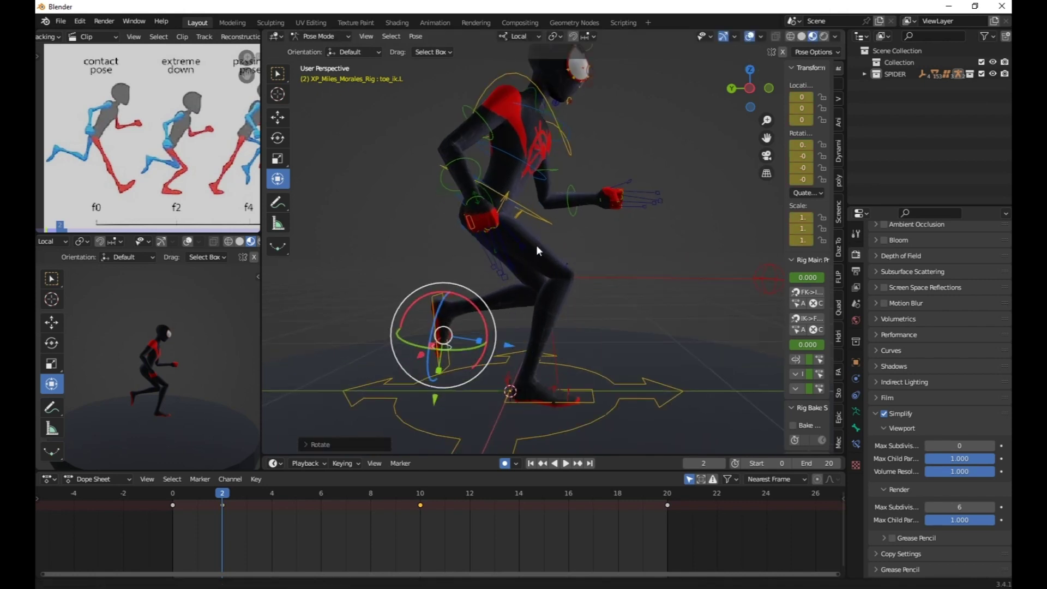
Switch the transform orientation to Global and swing the right upper arm control (upper_arm_fk.R) forward at frame 2.
middle_click_drag(536, 245, 560, 300, "shift")
middle_click_drag(548, 235, 458, 232)
left_click(478, 244)
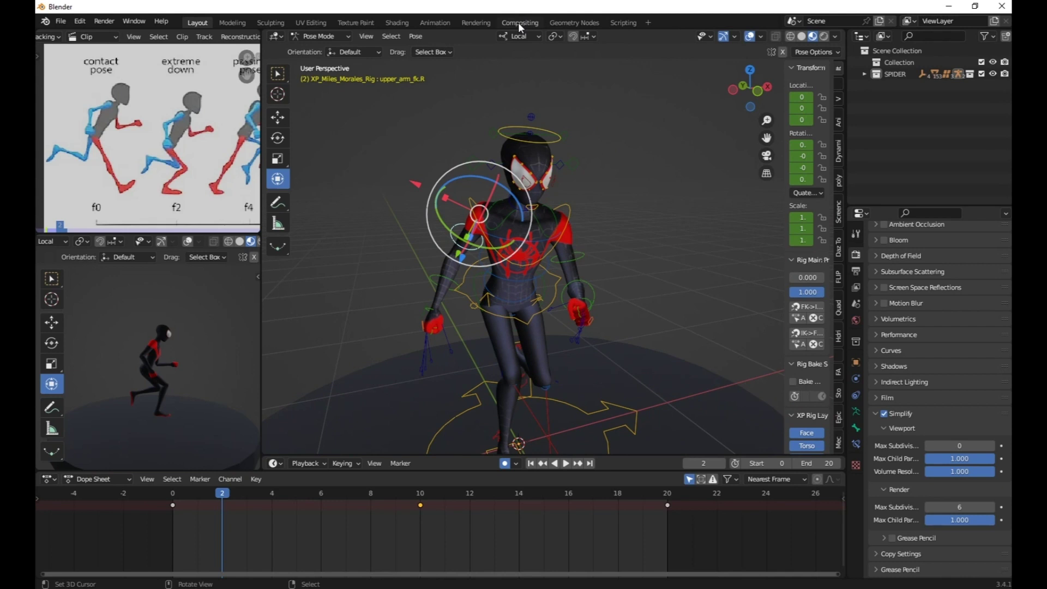
left_click(512, 38)
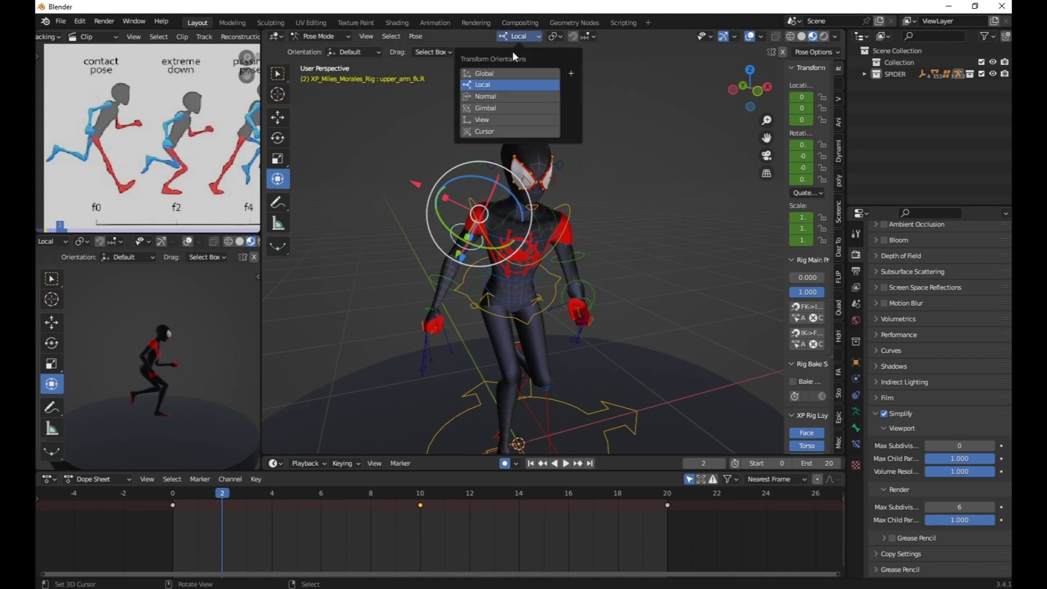
left_click(495, 73)
middle_click_drag(570, 284, 551, 235)
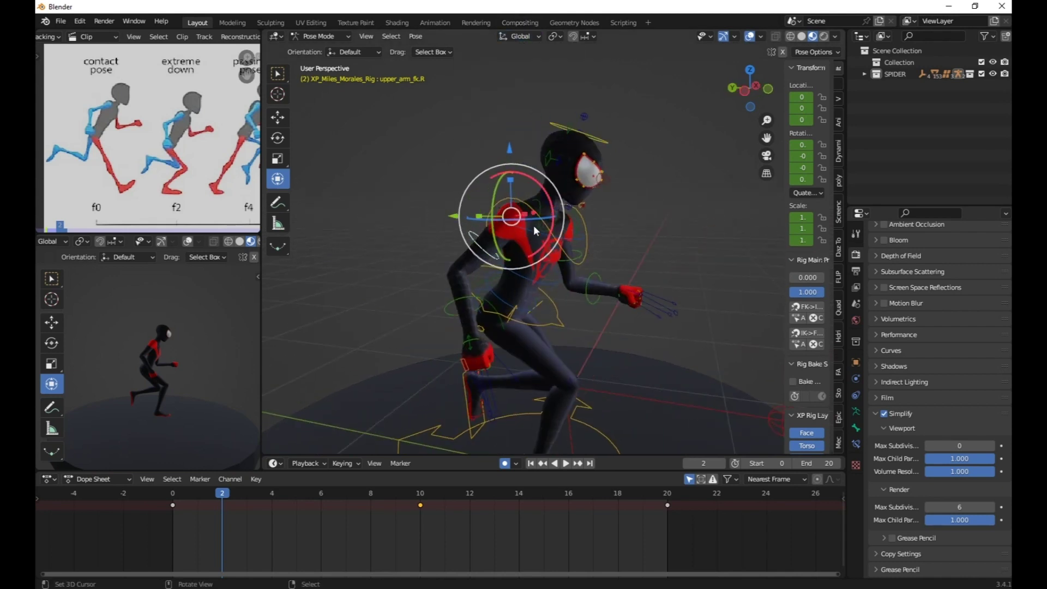
left_click_drag(544, 247, 630, 231)
Swing the left upper arm control (upper_arm_fk.L) down and back toward the body at frame 2.
middle_click_drag(630, 232, 528, 60)
left_click(566, 263)
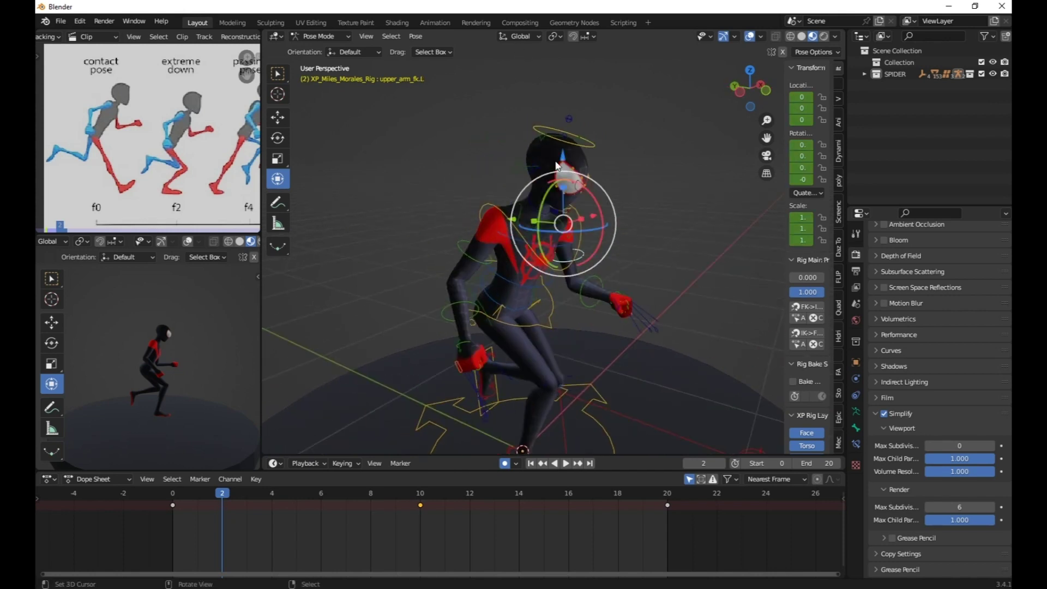
middle_click_drag(557, 167, 599, 164)
left_click_drag(594, 189, 586, 274)
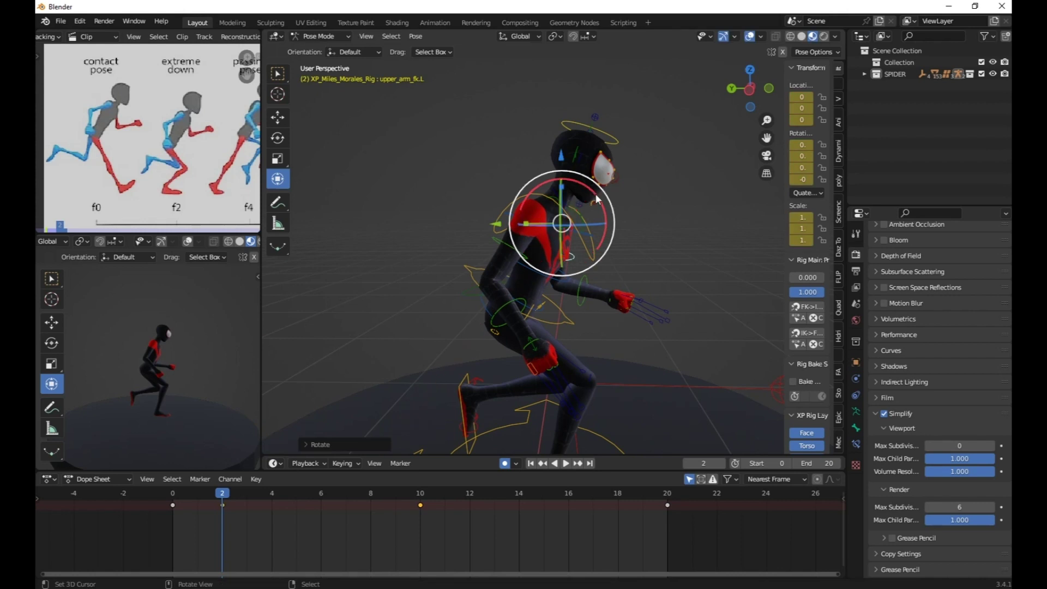
Adjust the elbow bends by rotating the left and right forearm controls (forearm_fk.L and forearm_fk.R) at frame 2.
left_click(585, 276)
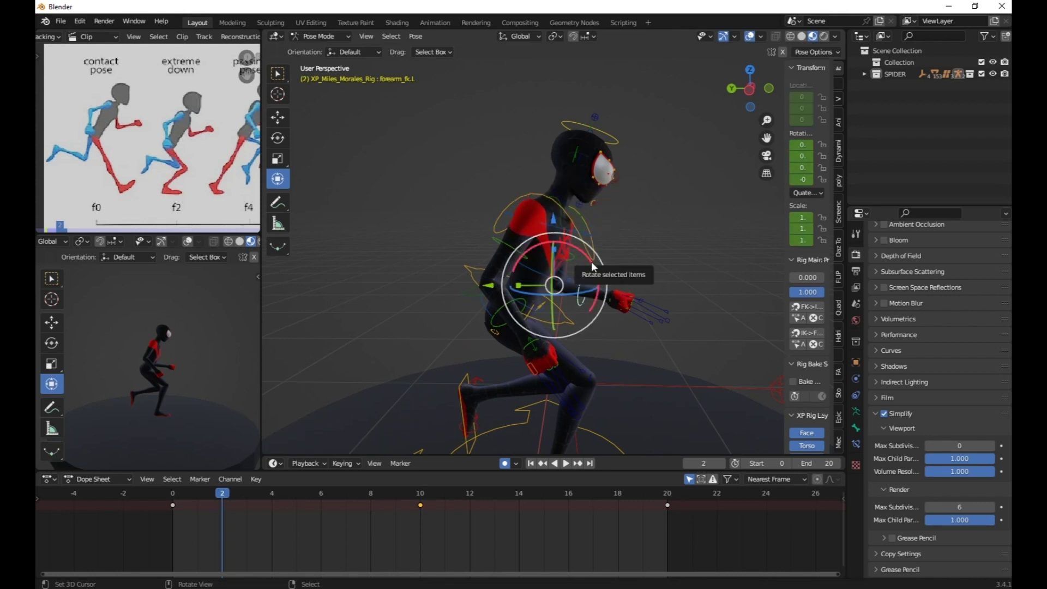
left_click_drag(592, 263, 589, 258)
middle_click_drag(494, 306, 476, 261, "shift")
right_click(484, 243)
right_click(487, 245)
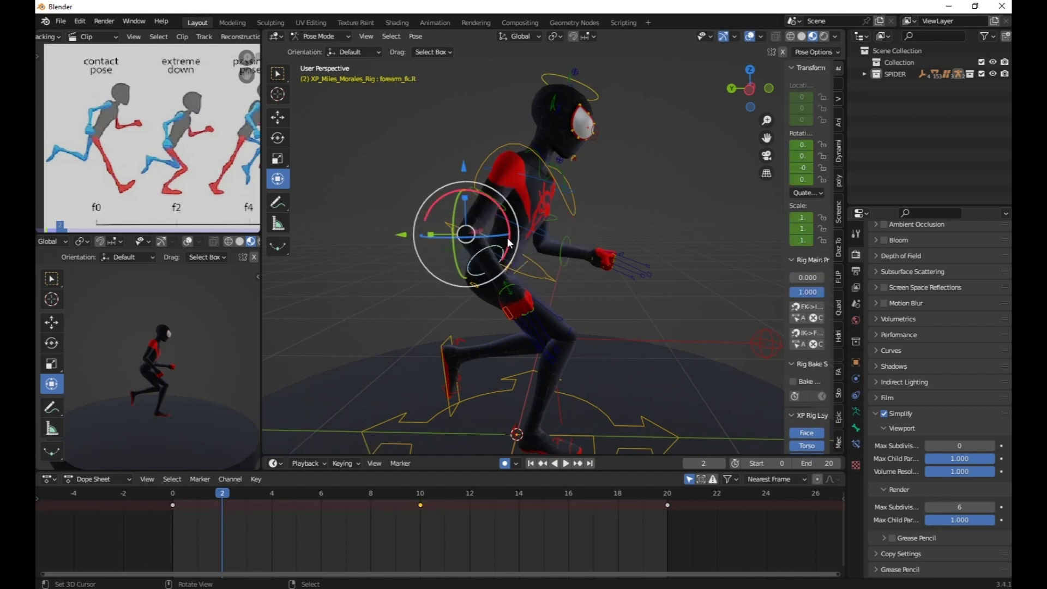
left_click_drag(511, 221, 512, 225)
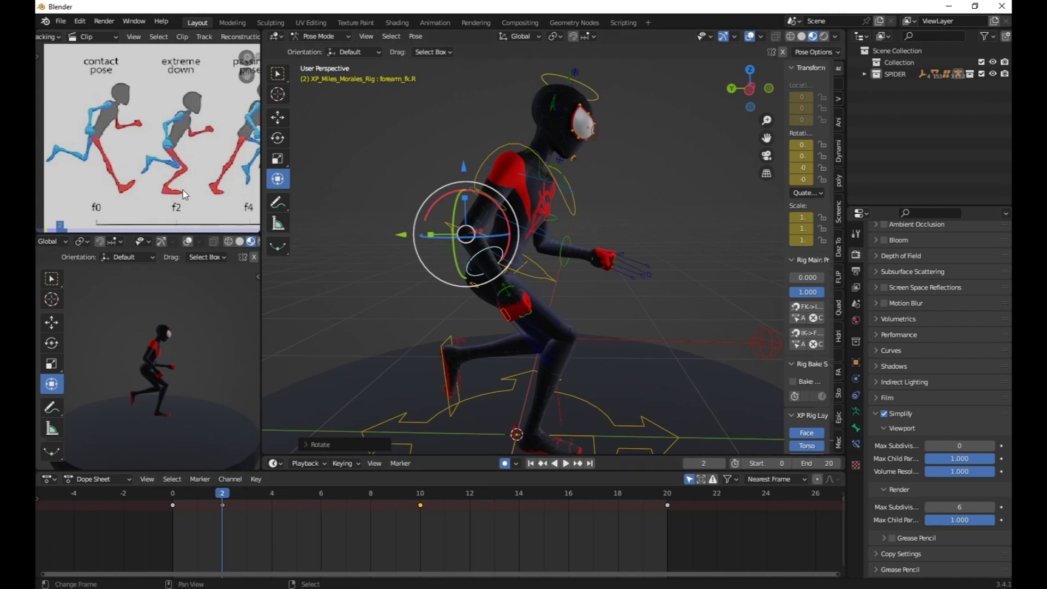
Compare the whole rig pose with the run cycle reference and examine the reference's remaining poses.
middle_click_drag(185, 195, 166, 194)
scroll(499, 231, "down", 3)
middle_click_drag(527, 245, 472, 277, "shift")
scroll(131, 147, "down", 2)
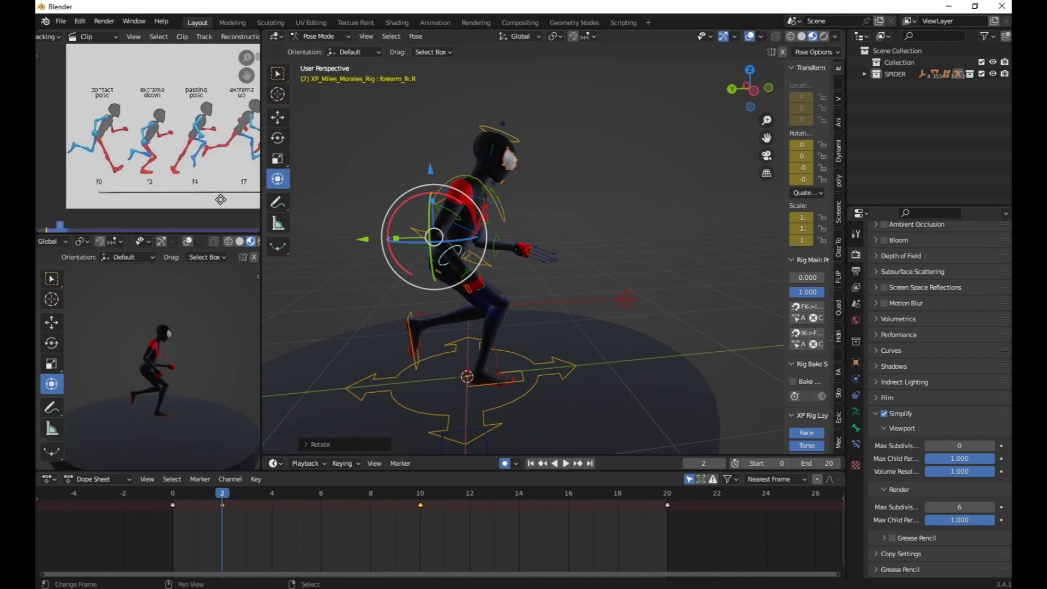
middle_click_drag(220, 199, 181, 195)
middle_click_drag(110, 178, 36, 166)
scroll(98, 173, "down", 1)
scroll(114, 172, "up", 3)
scroll(330, 174, "down", 1)
scroll(331, 170, "down", 2)
scroll(125, 162, "down", 4)
mouse_move(125, 152)
middle_mouse_down()
mouse_move(143, 152)
mouse_move(128, 154)
middle_mouse_up()
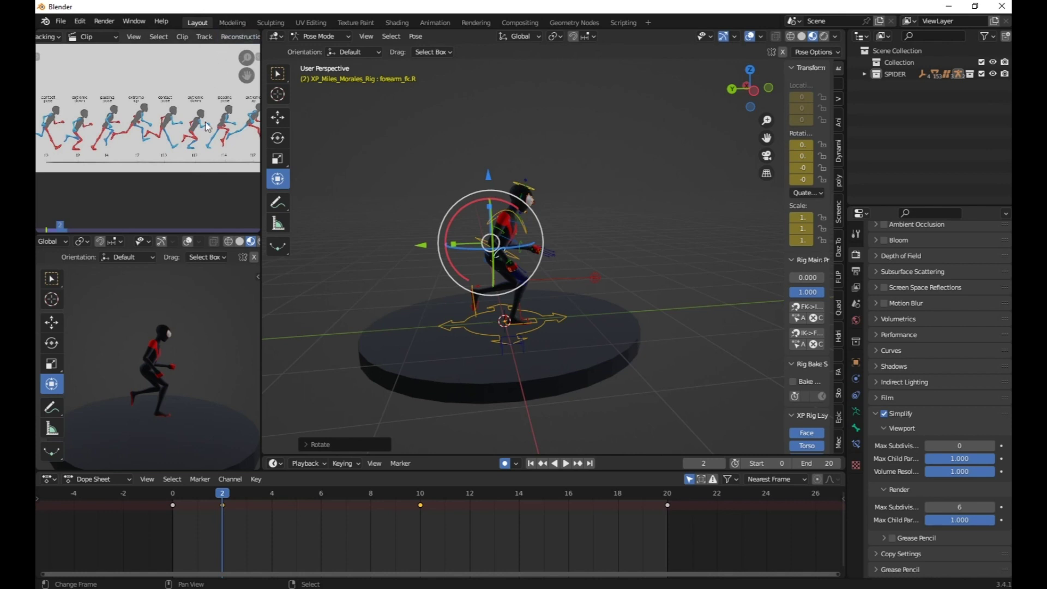
Select all the rig's controls and insert keyframes for the complete extreme down pose at frame 2.
left_click(222, 505)
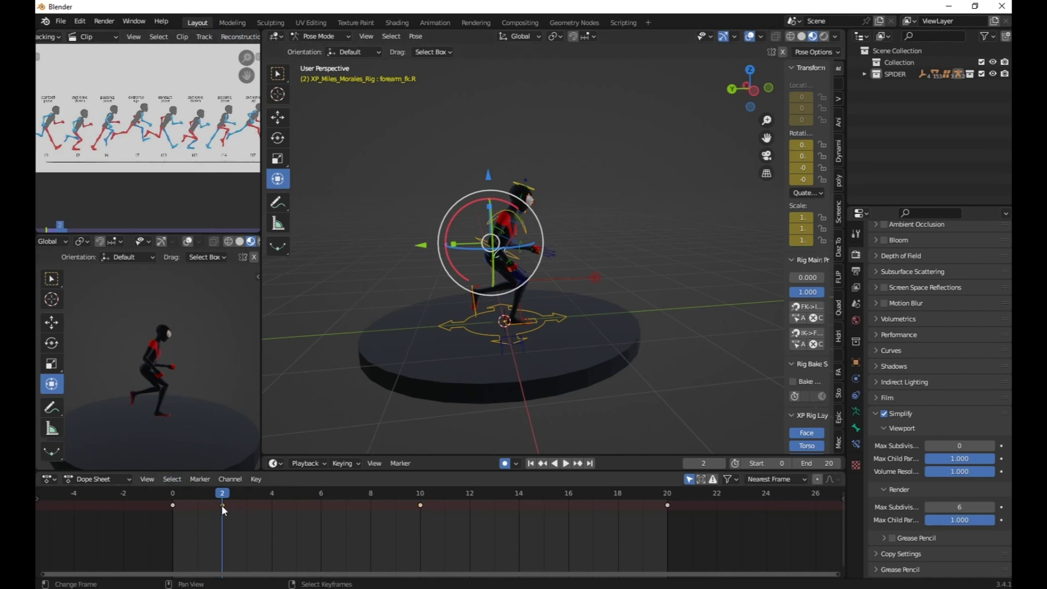
left_click(519, 249)
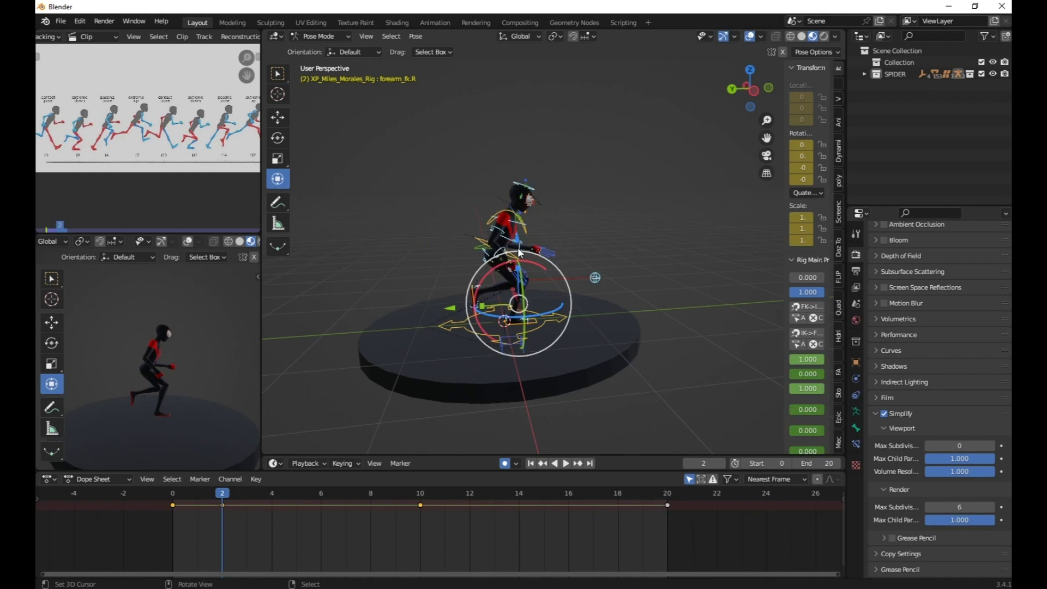
key("a")
key("a")
key("i")
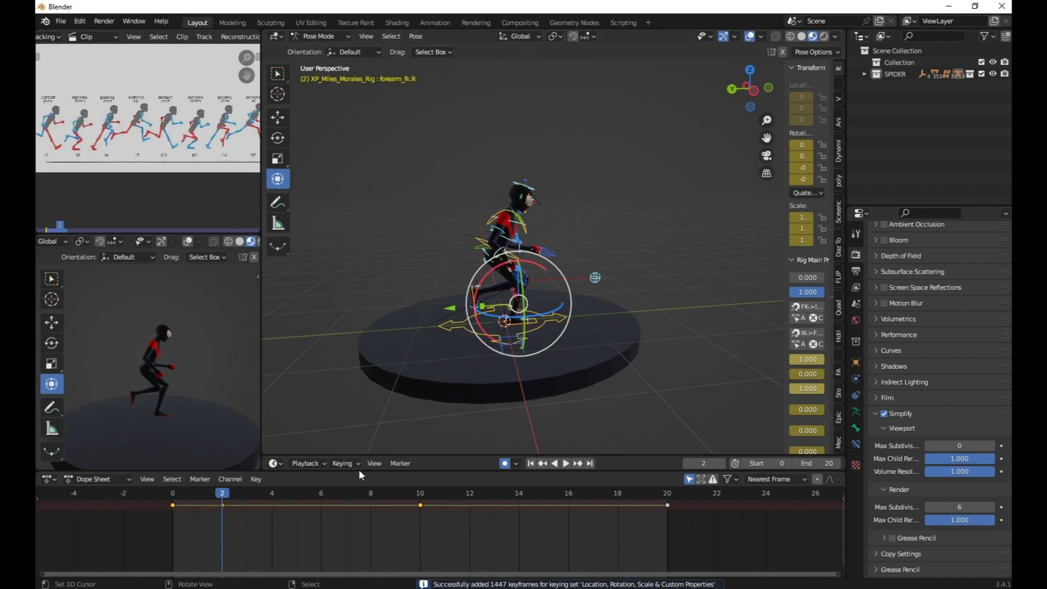
Copy the frame 2 keyframes and paste them flipped at frame 12 for the mirrored extreme down pose.
scroll(221, 506, "up", 1)
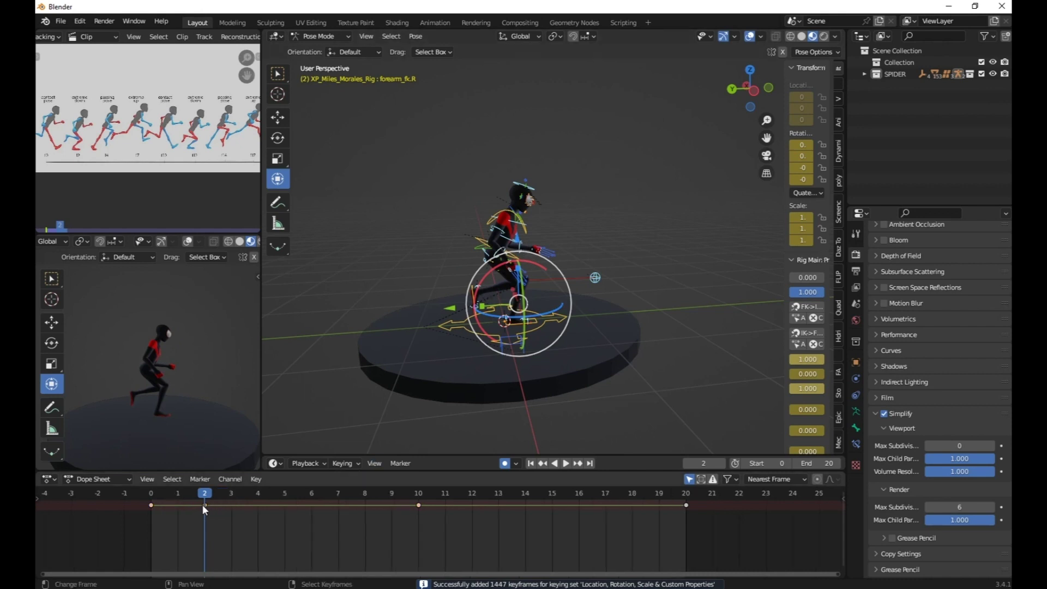
left_click(256, 479)
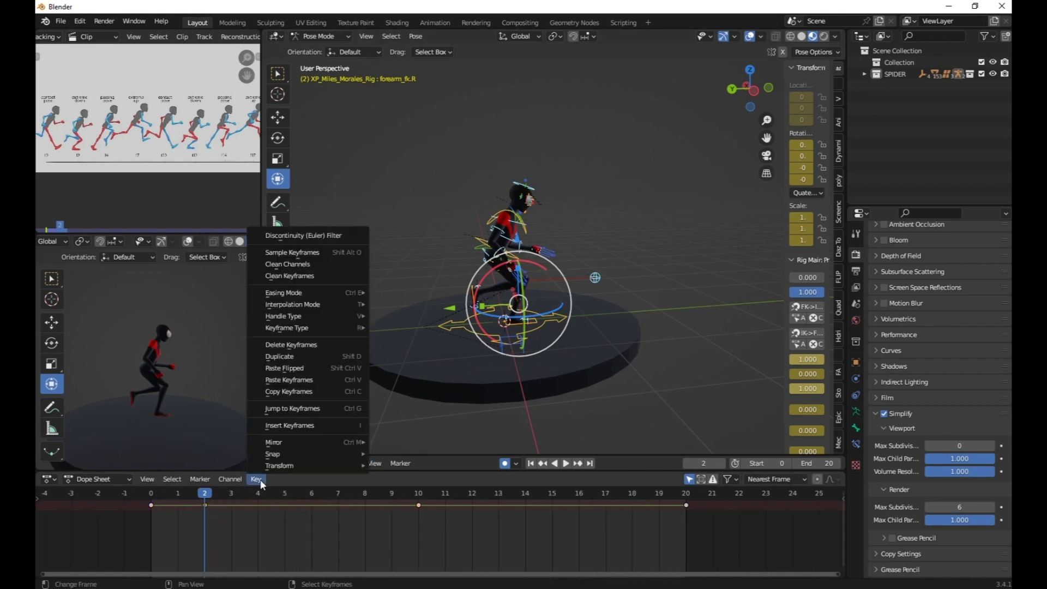
left_click(312, 381)
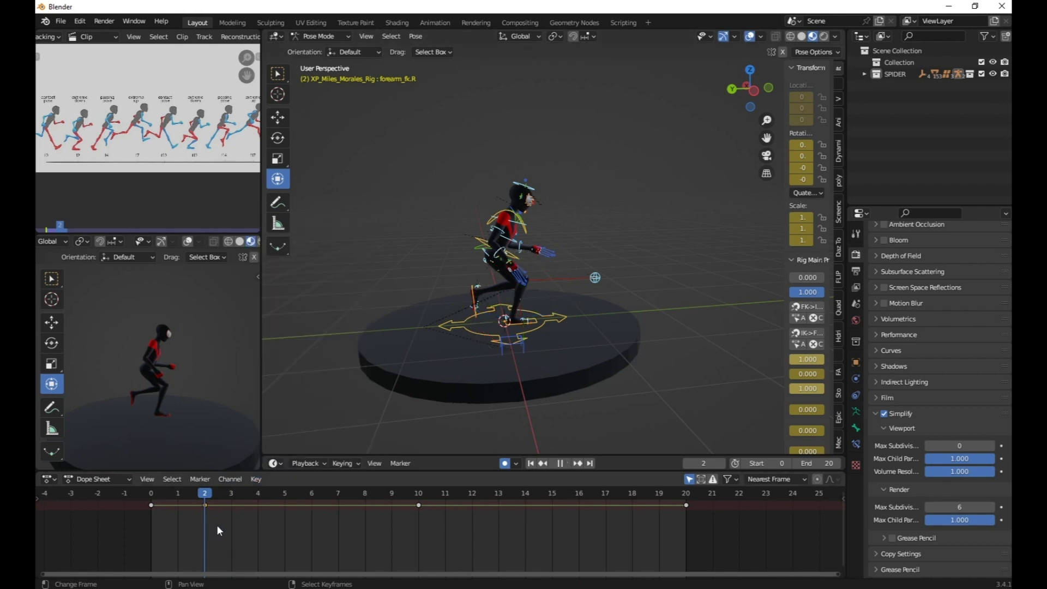
key("space")
key("space")
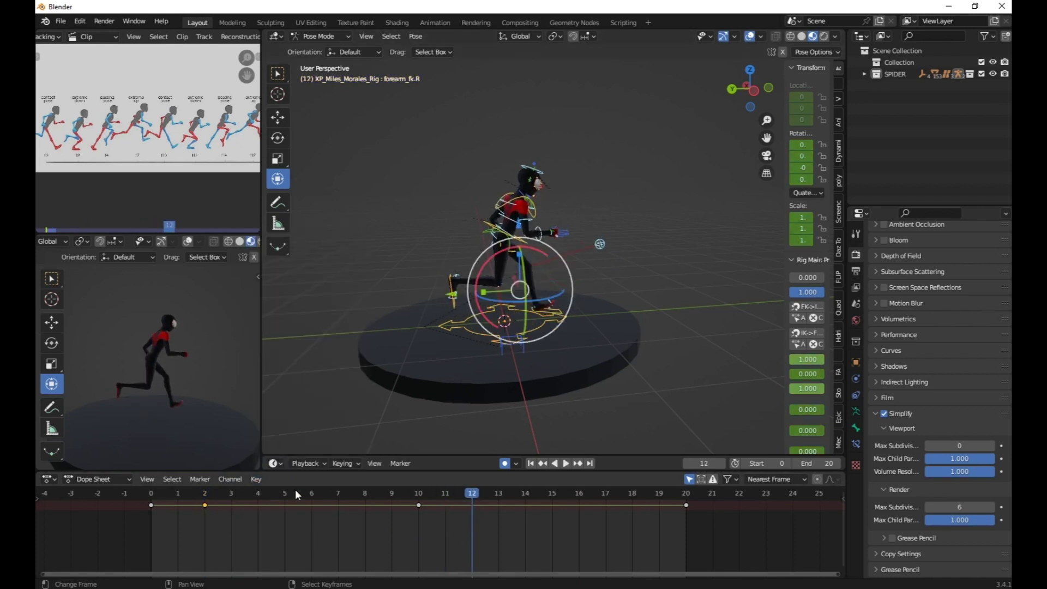
left_click(257, 479)
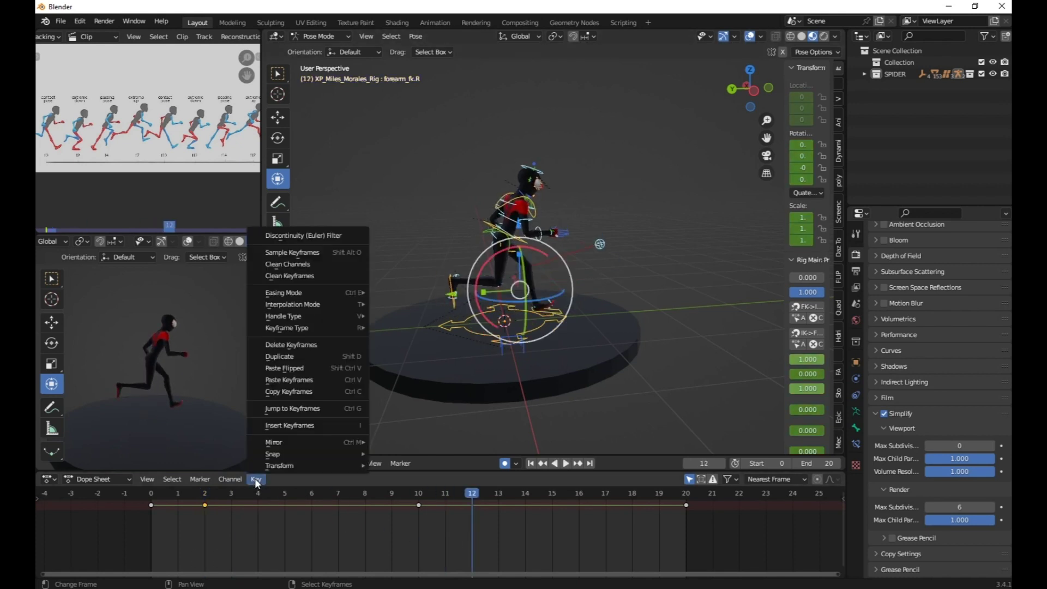
left_click(304, 370)
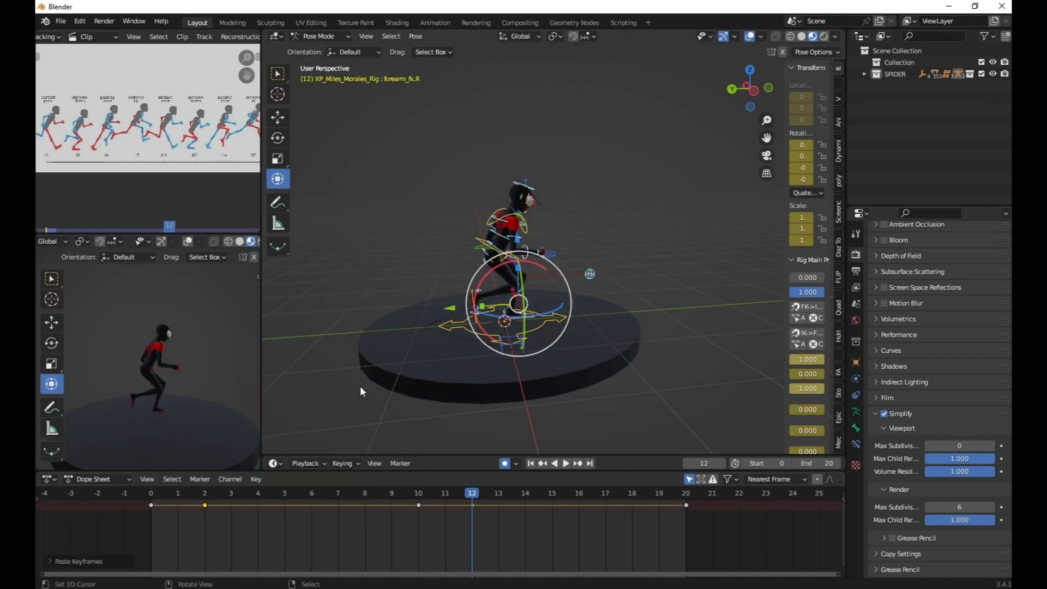
Play back the animation to check the motion with both extreme down poses, and stop it.
left_click(565, 463)
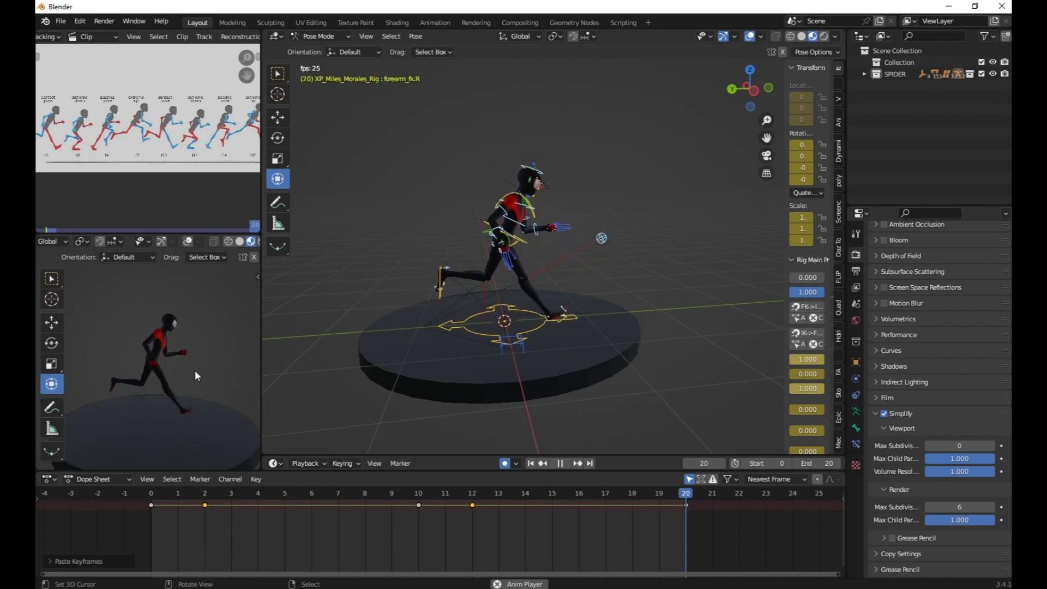
left_click(559, 463)
Go to frame 4 for the passing pose and clear the right foot control's (foot_ik.R) rotation to flatten the foot.
scroll(163, 185, "up", 4)
middle_click_drag(173, 164, 164, 150)
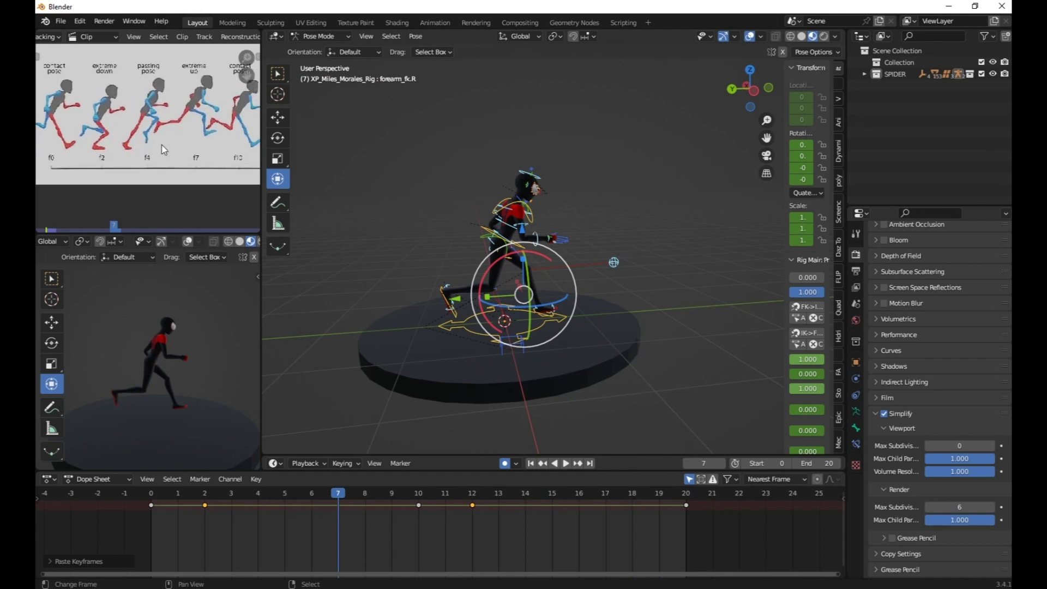
left_click(264, 555)
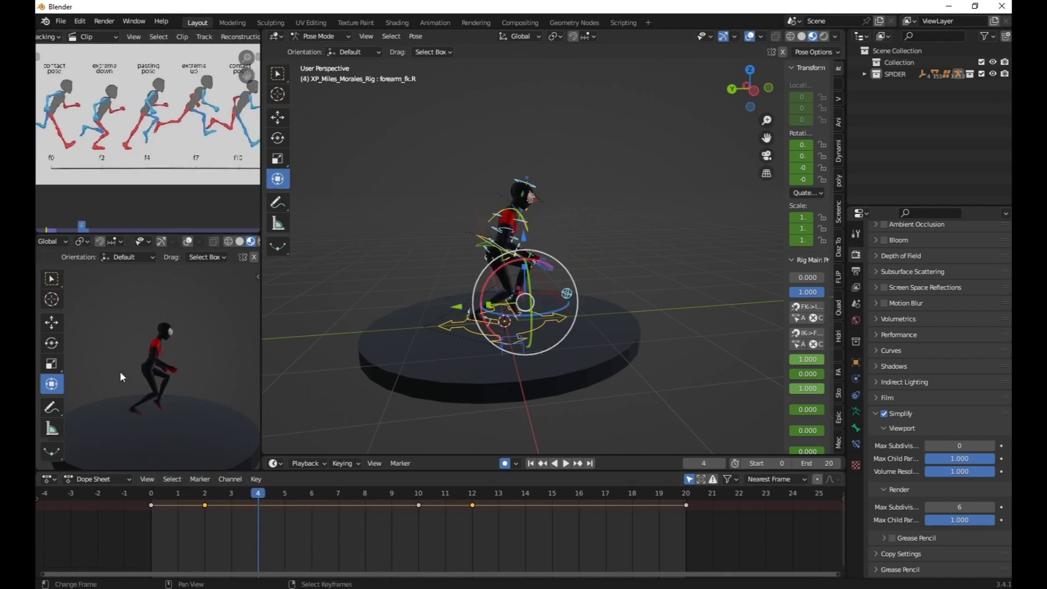
scroll(130, 143, "up", 1)
scroll(130, 142, "up", 1)
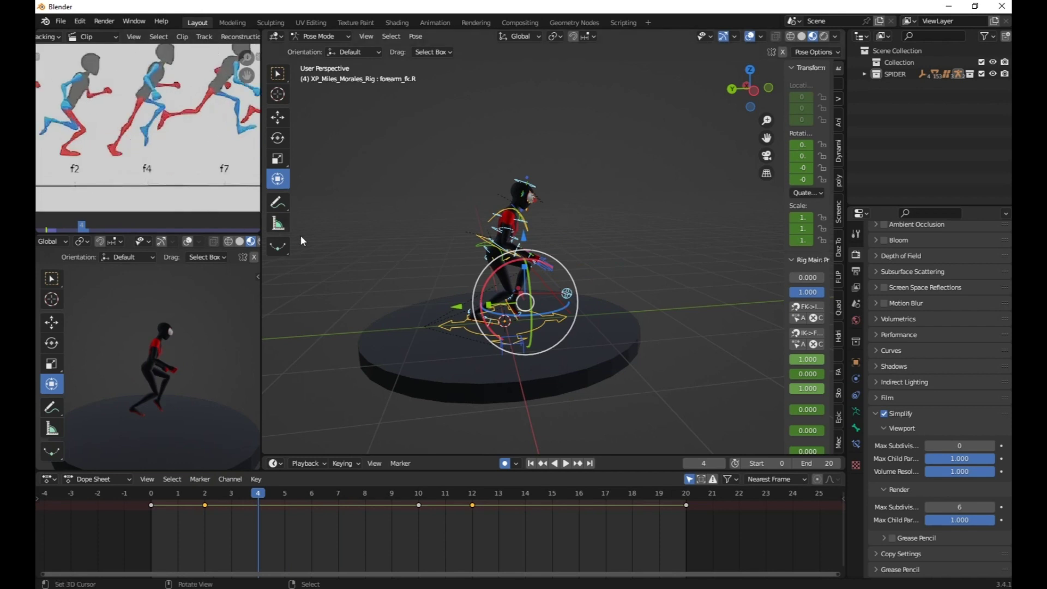
scroll(521, 322, "up", 6)
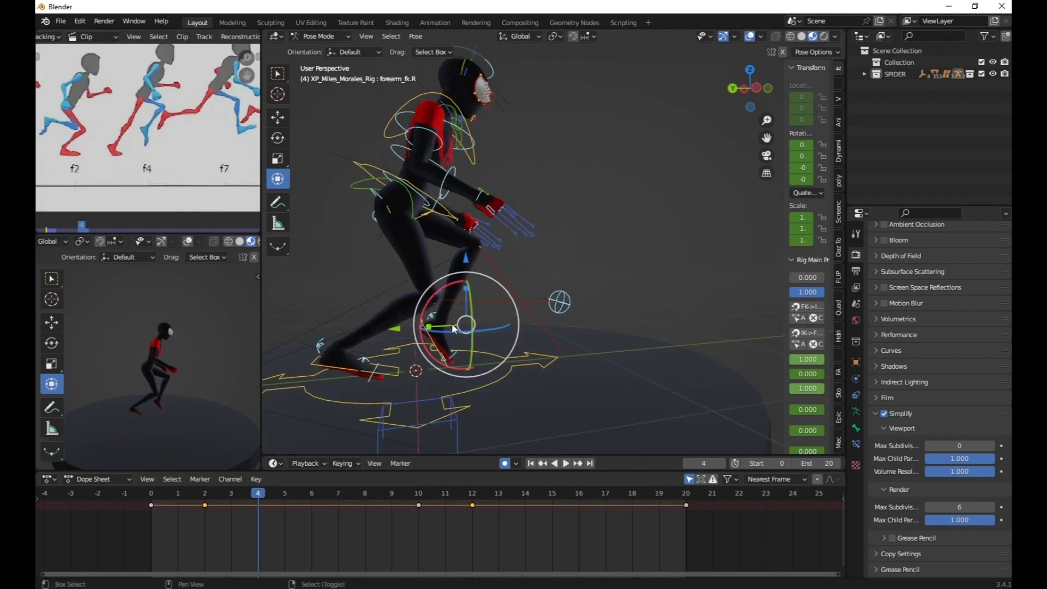
middle_click_drag(452, 322, 494, 317, "shift")
left_click(398, 364)
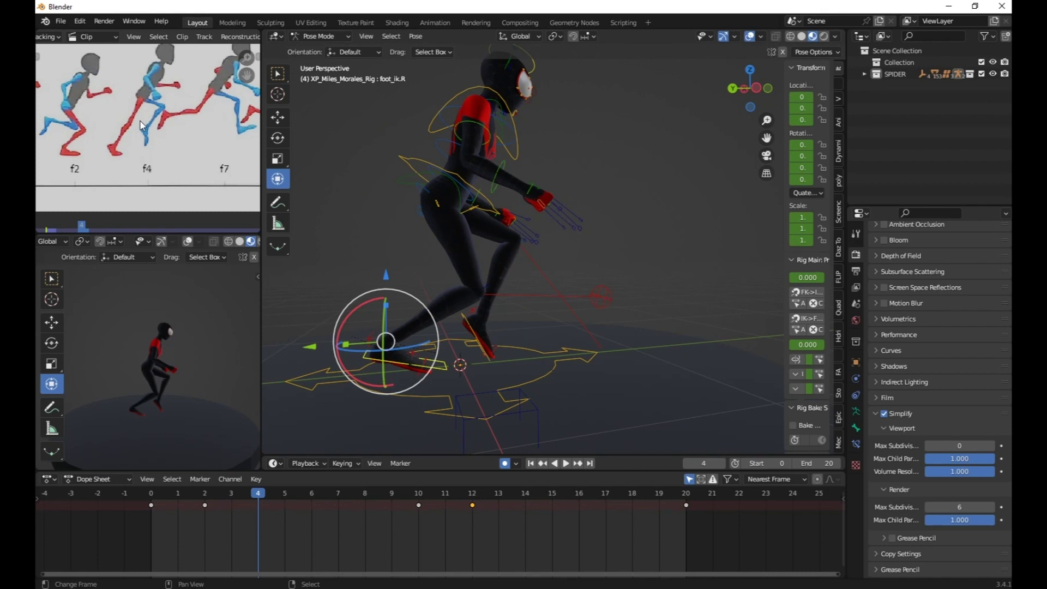
middle_click_drag(149, 104, 149, 133)
middle_click_drag(401, 326, 397, 335)
key("alt+r")
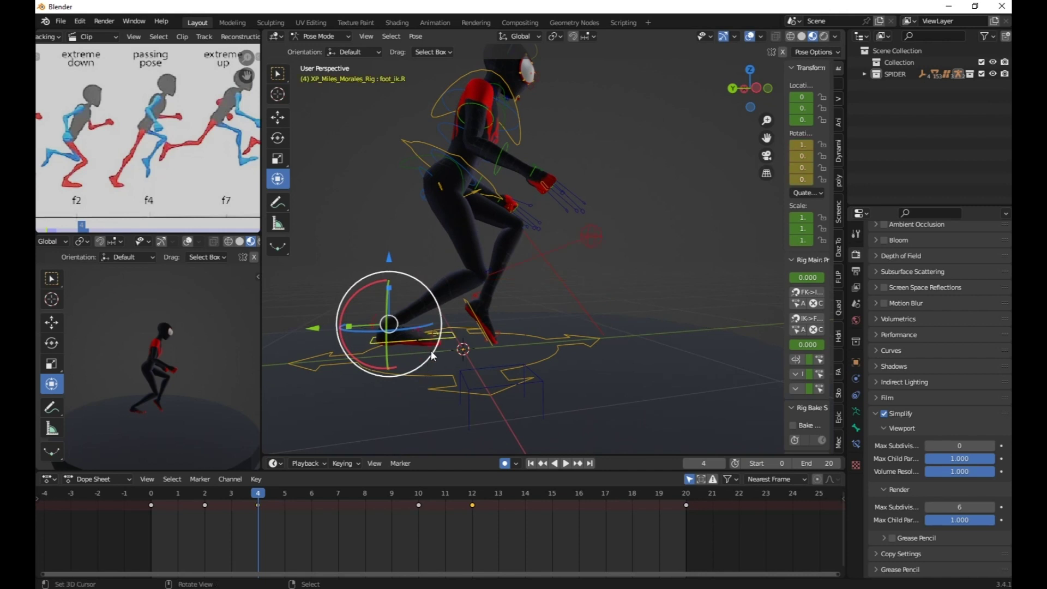
left_click(426, 338)
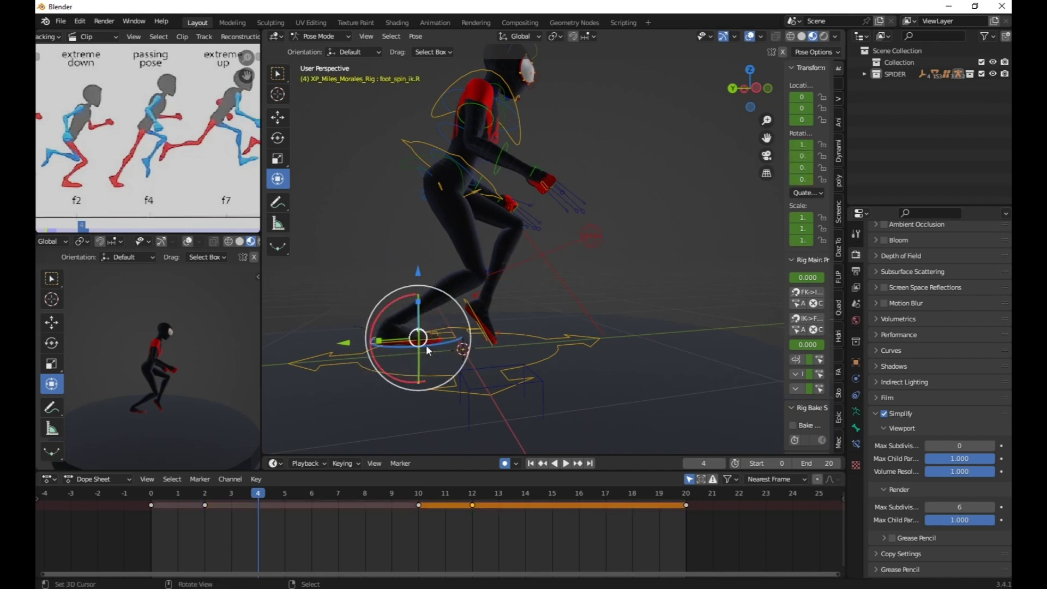
At frame 4, clear the right heel control's (foot_heel_ik.R) rotation and lower foot_ik.R so the foot rests on the ground.
left_click(372, 327)
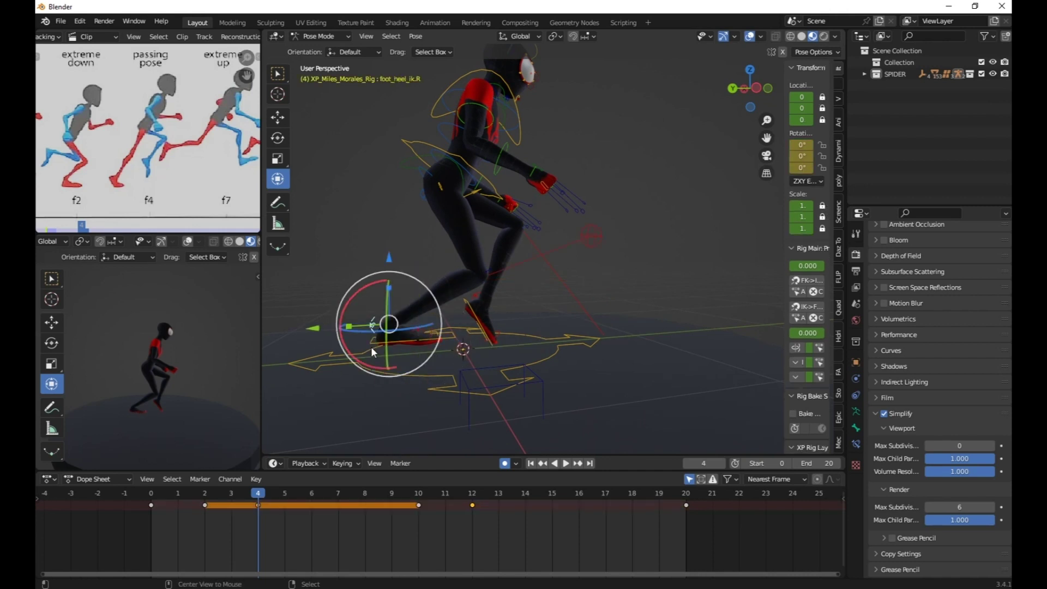
left_click(400, 338)
left_click_drag(389, 257, 392, 275)
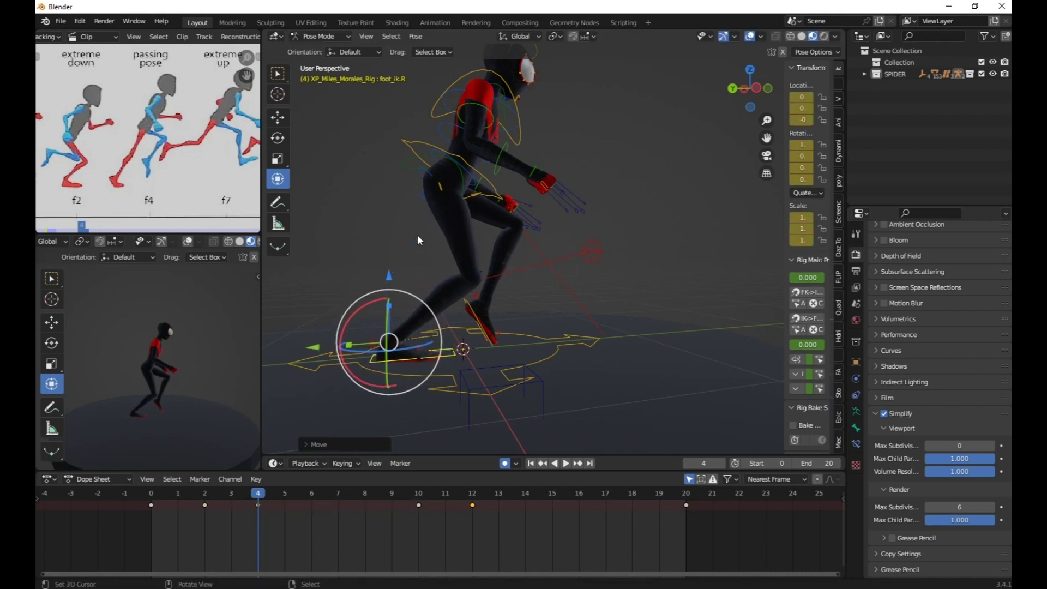
Raise the torso control and shift it slightly forward to straighten the supporting leg, following the passing pose reference.
left_click(424, 143)
scroll(216, 178, "down", 2)
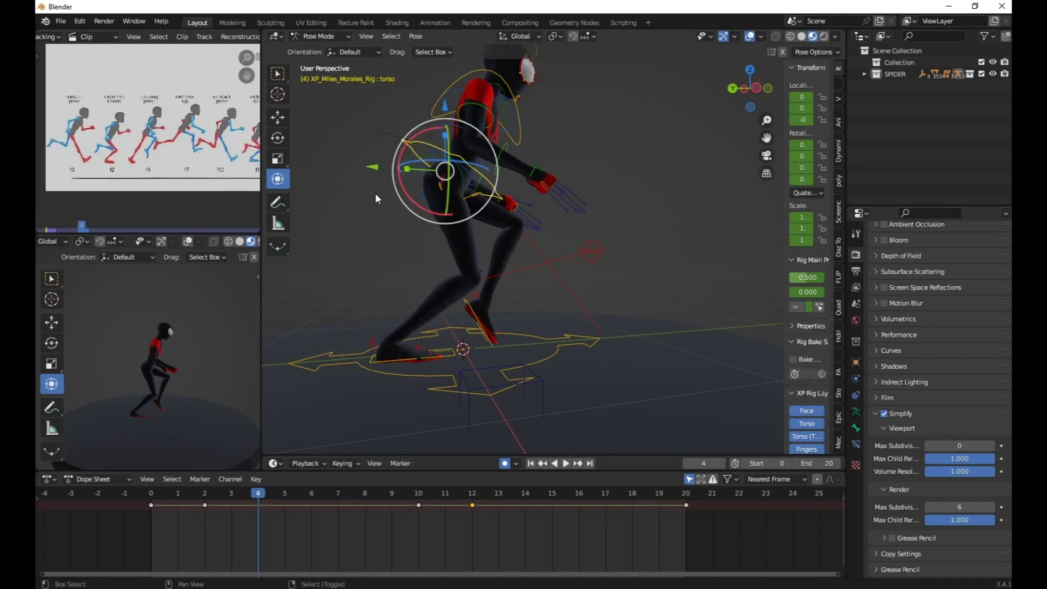
scroll(375, 193, "up", 2, "shift")
left_click_drag(446, 174, 463, 124)
scroll(496, 361, "down", 1, "shift")
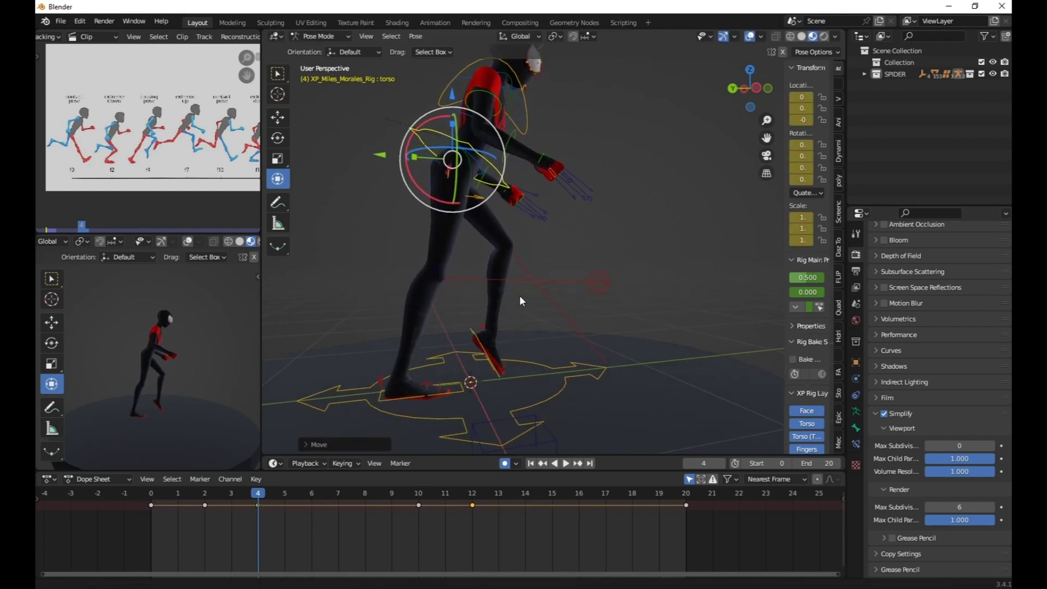
Clear the rotation of the left toe and heel controls (toe_ik.L, foot_heel_ik.L) and raise the left foot control (foot_ik.L).
scroll(501, 368, "down", 1, "shift")
left_click(502, 364)
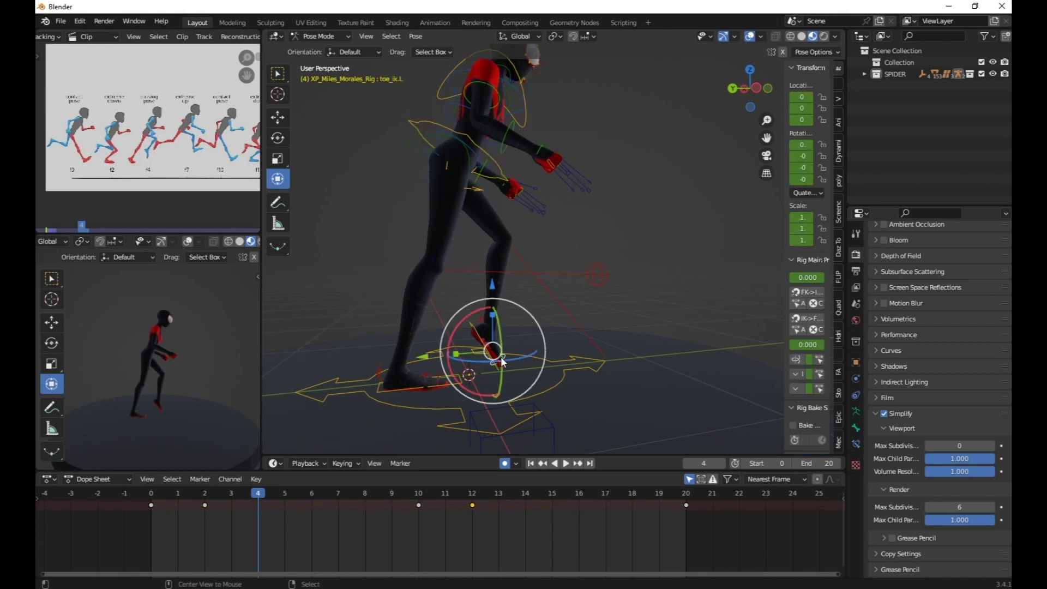
key("alt+r")
right_click(480, 319)
key("alt+r")
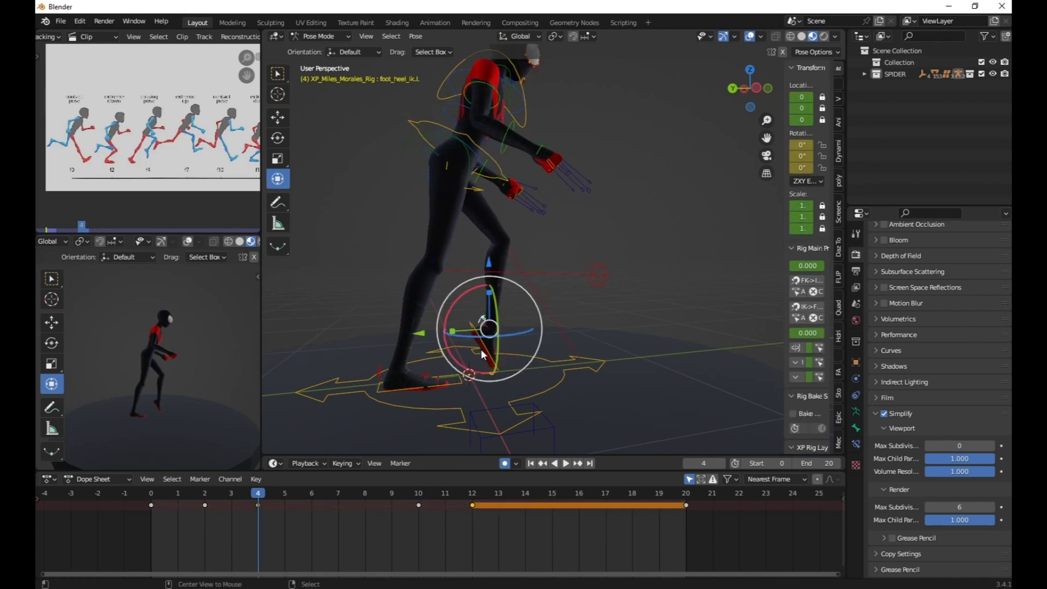
right_click(483, 341)
left_click(483, 341)
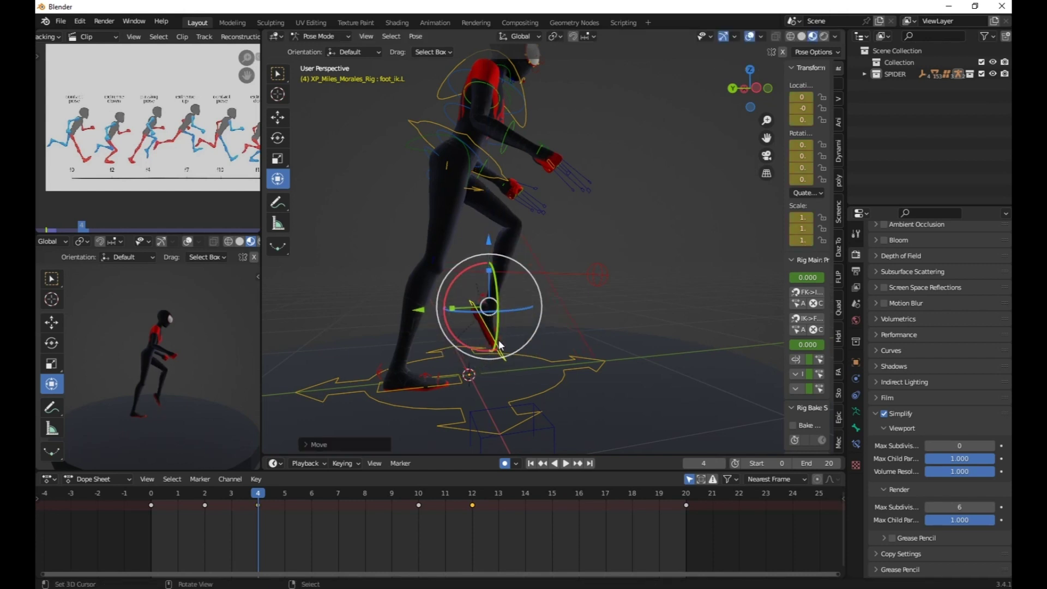
Rotate the left toe control (toe_ik.L) about 25° so the toes of the raised foot point downward.
left_click(499, 345)
left_click_drag(500, 344, 493, 353)
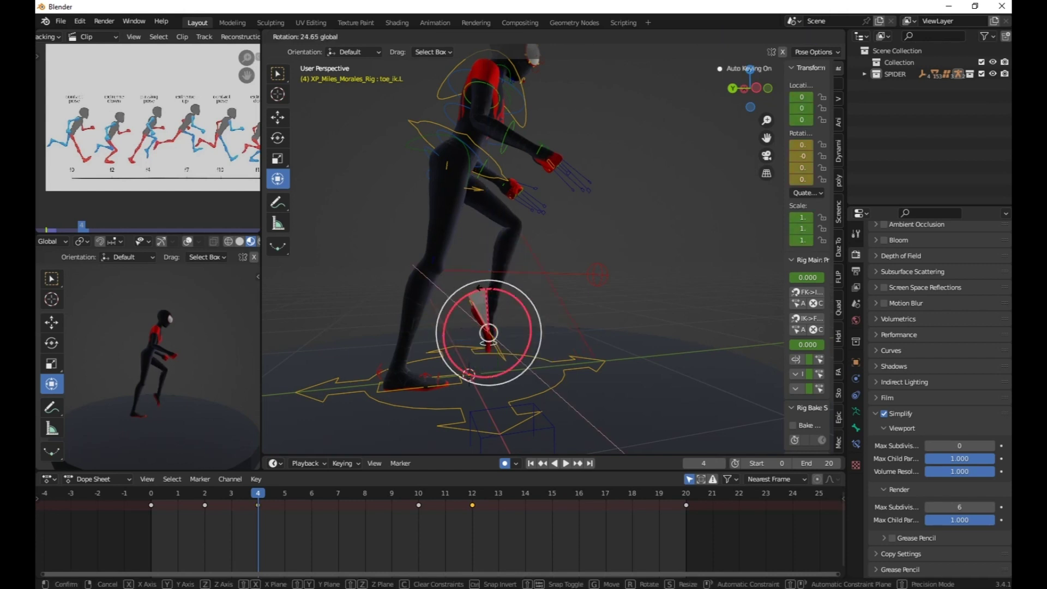
left_click_drag(479, 288, 494, 293)
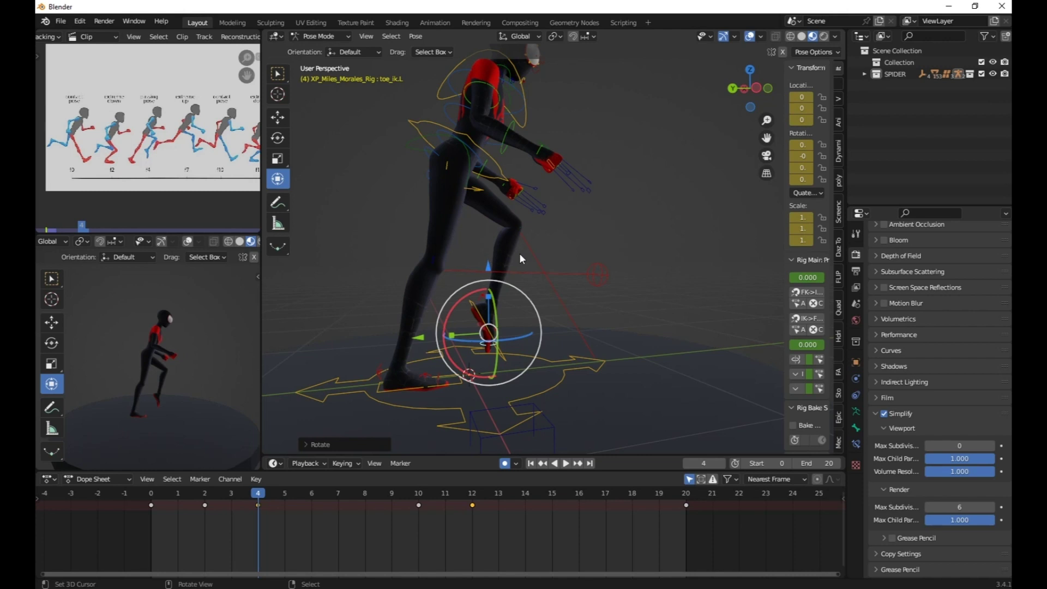
Move the left foot control (foot_ik.L) backward and slightly up for the passing pose.
middle_click_drag(636, 336, 585, 362)
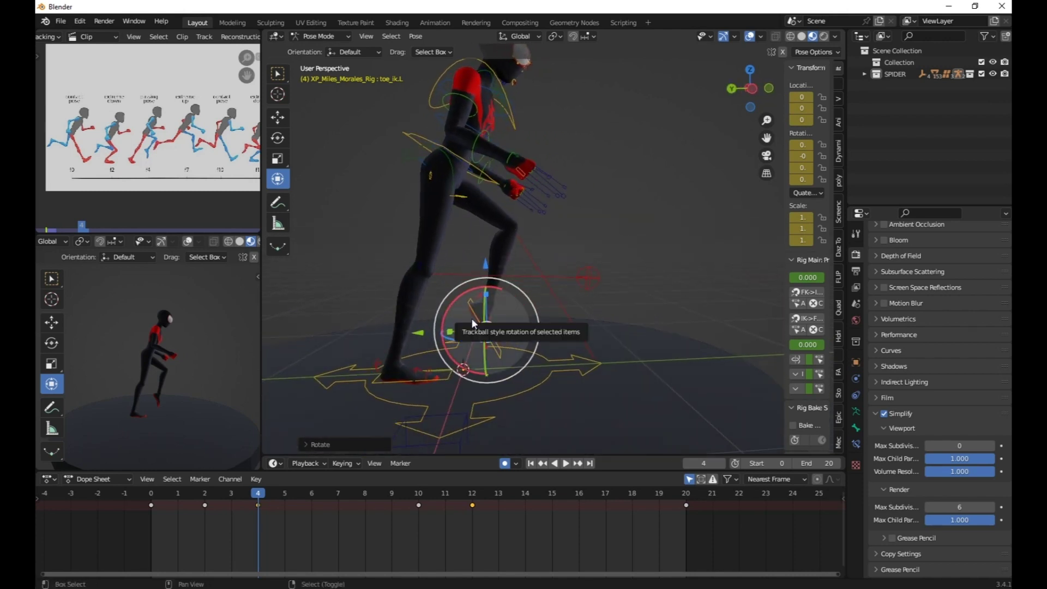
middle_click_drag(473, 318, 504, 326, "shift")
left_click(507, 320)
left_click_drag(451, 321, 423, 321)
left_click_drag(492, 252, 493, 238)
Rotate the right upper arm control (upper_arm_fk.R) slightly forward at frame 4.
middle_click_drag(489, 174, 471, 298, "shift")
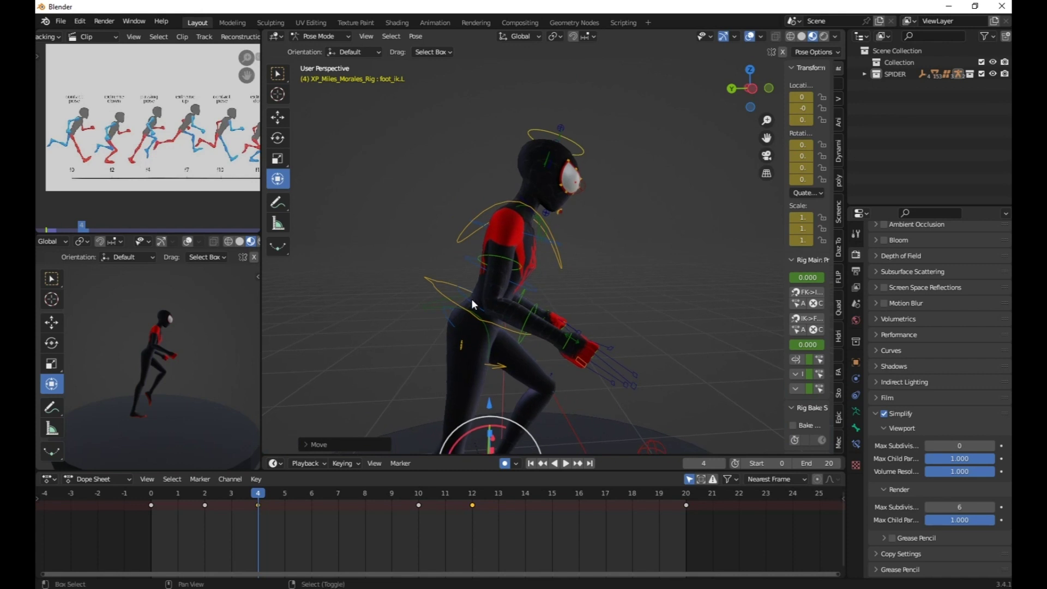
left_click(509, 256)
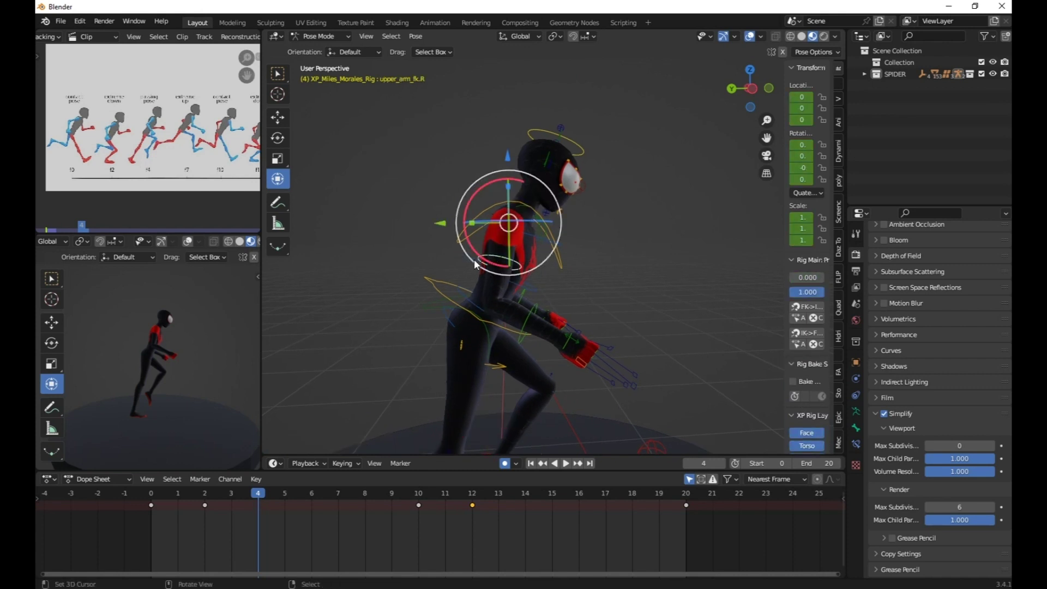
middle_click_drag(480, 267, 491, 273)
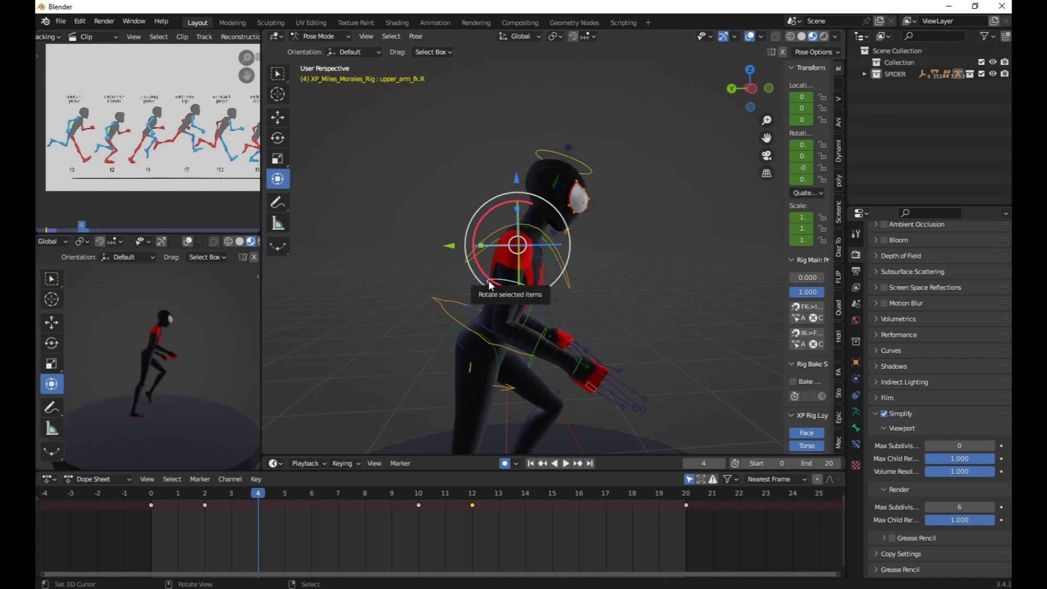
key("r")
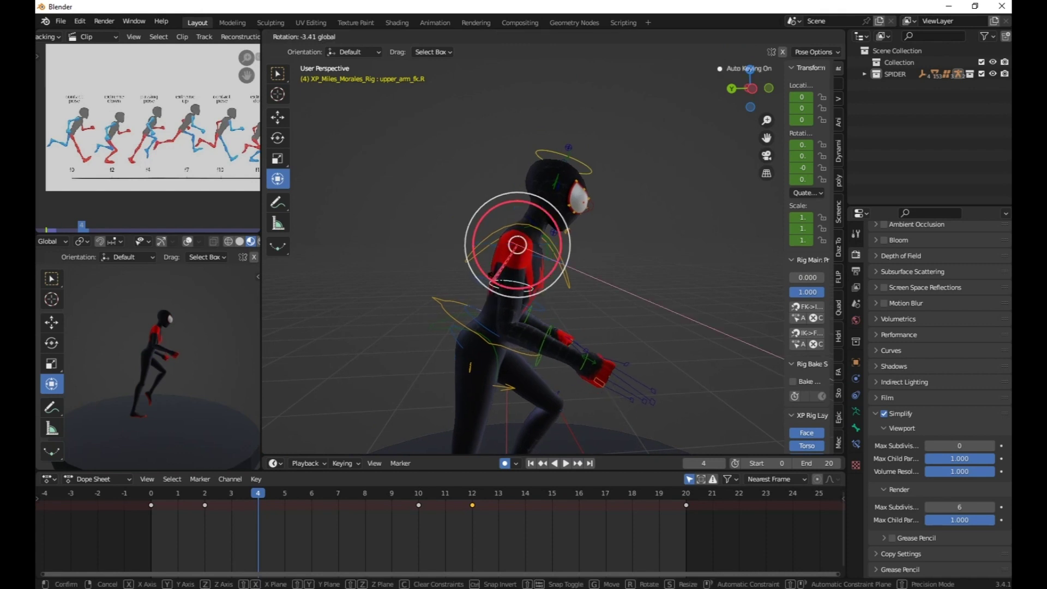
left_click(538, 323)
Rotate the left forearm control (forearm_fk.L) to lift the hand slightly.
middle_click_drag(539, 324, 481, 344)
left_click(535, 326)
key("r")
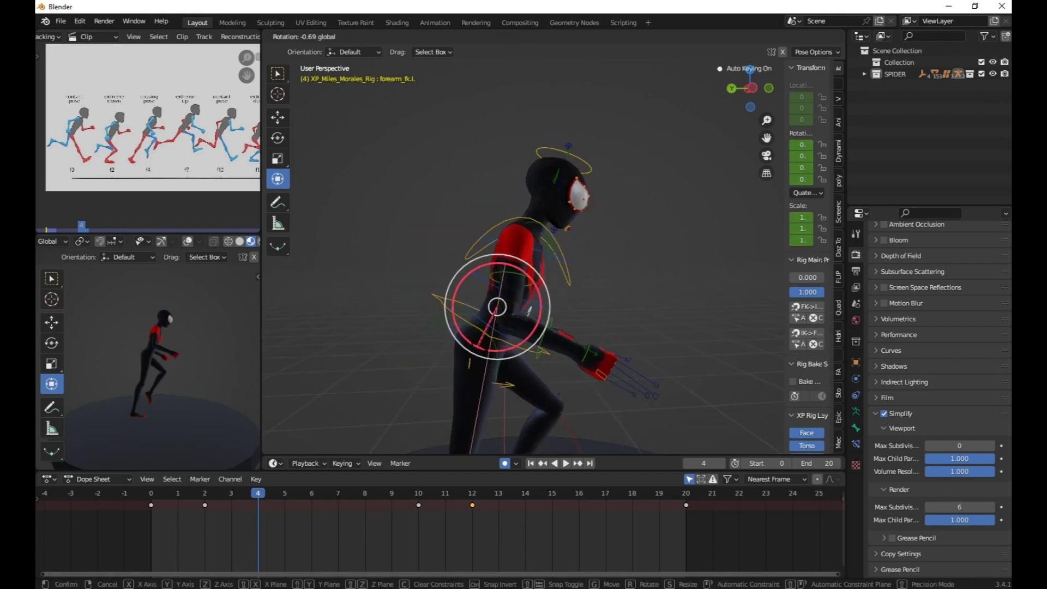
left_click(487, 352)
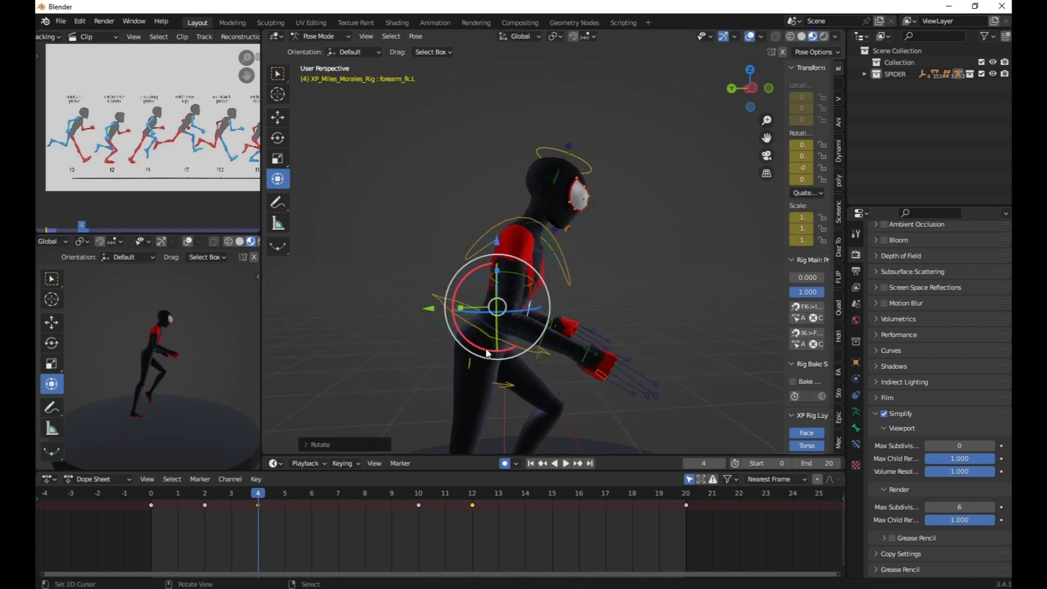
mouse_move(485, 348)
middle_mouse_down()
mouse_move(482, 332)
mouse_move(468, 345)
middle_mouse_up()
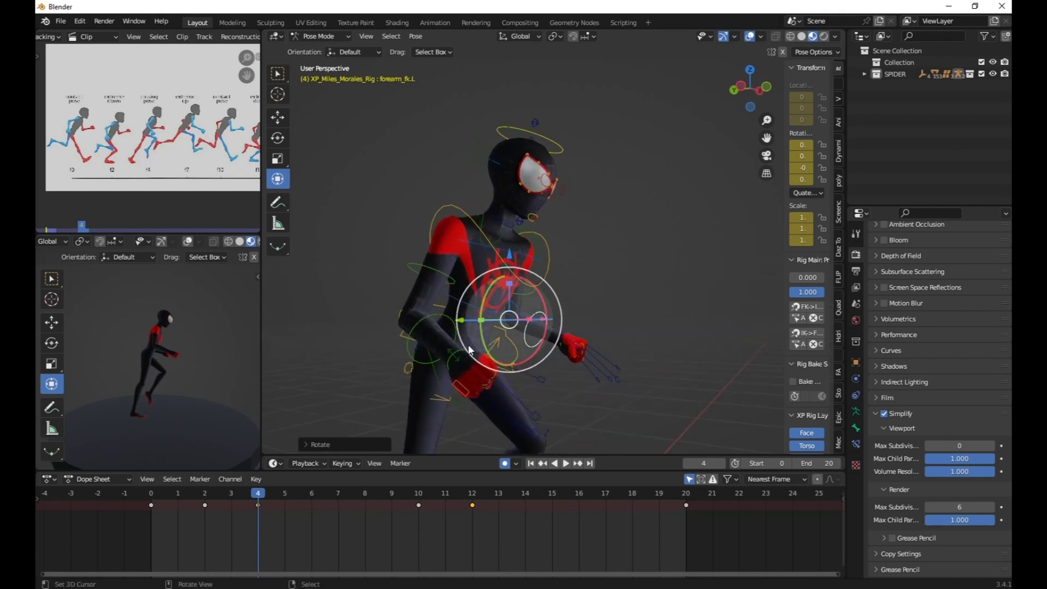
left_click(528, 299)
middle_click_drag(528, 299, 561, 297)
key("r")
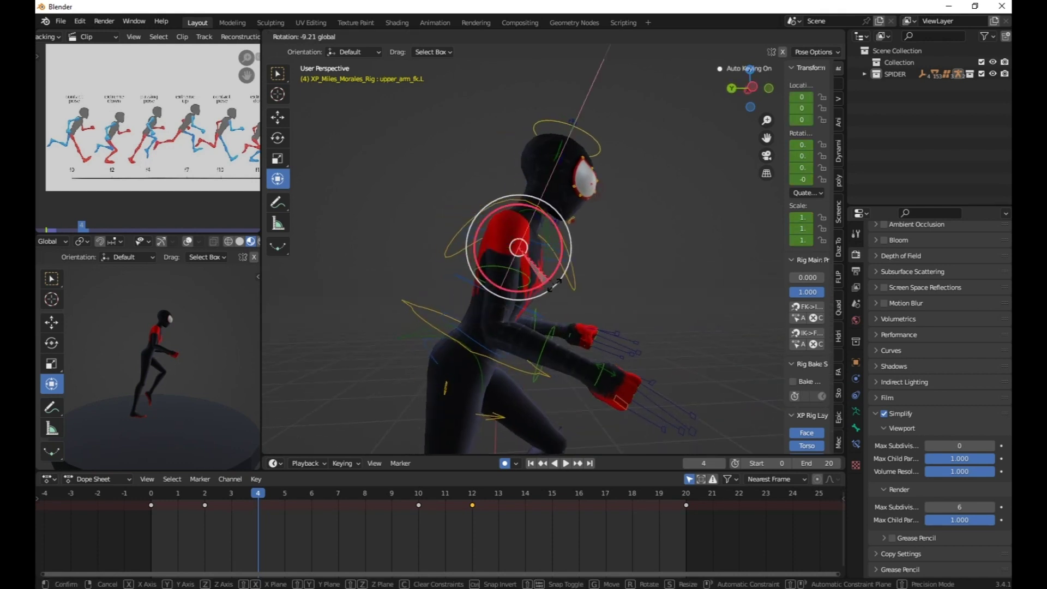
left_click(554, 284)
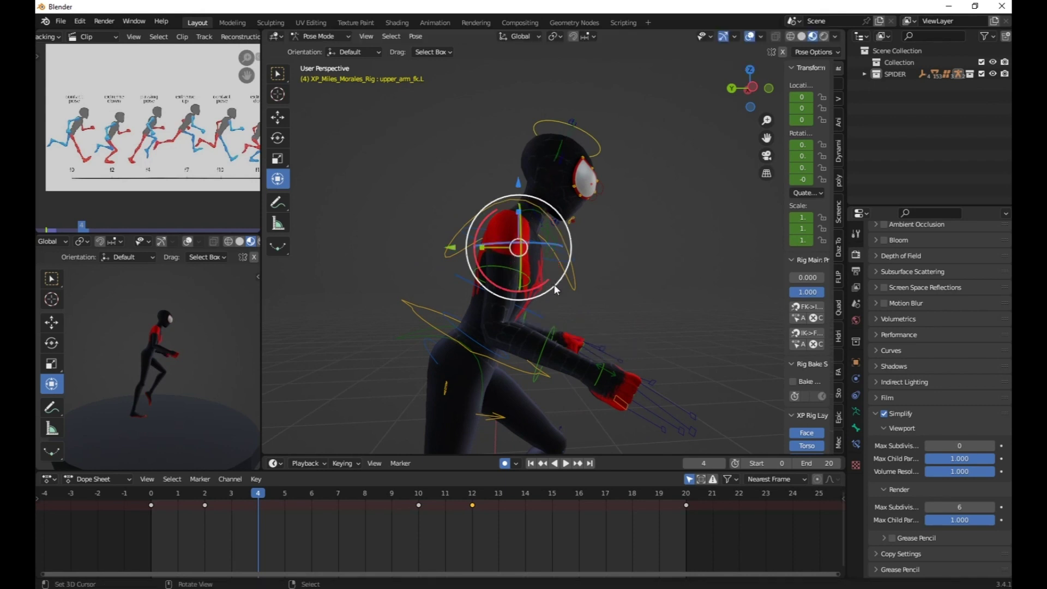
left_click(208, 516)
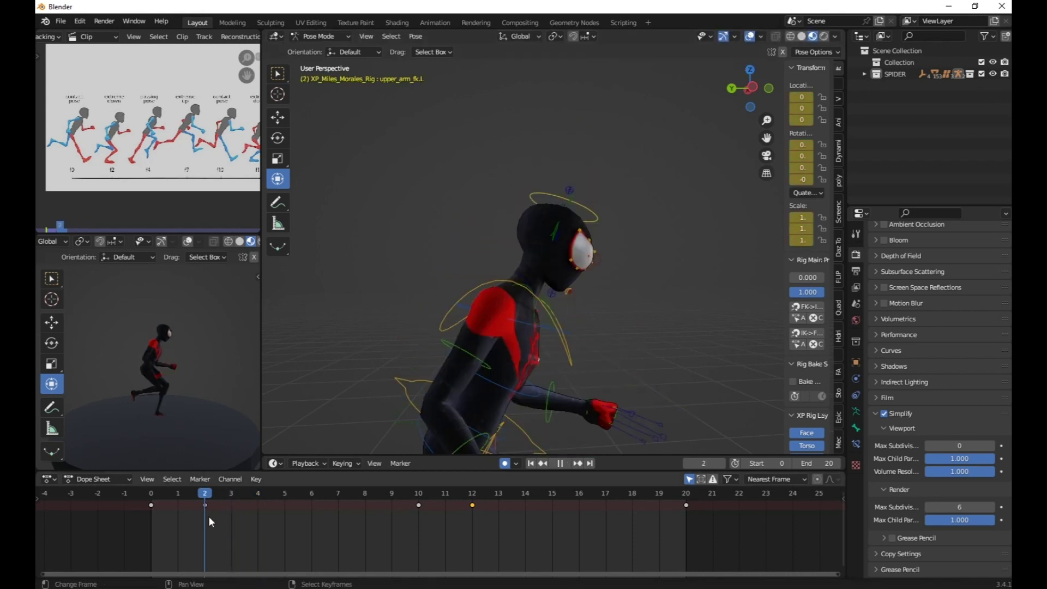
left_click_drag(208, 516, 248, 518)
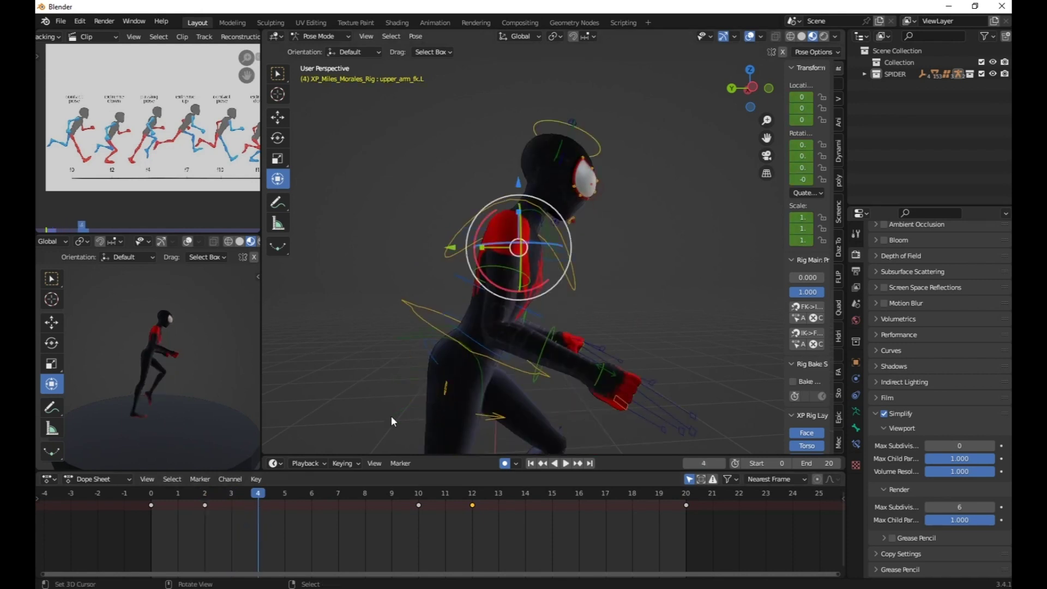
middle_click_drag(465, 339, 462, 336)
mouse_move(535, 289)
left_mouse_down()
mouse_move(555, 282)
mouse_move(543, 286)
left_mouse_up()
right_click(544, 287)
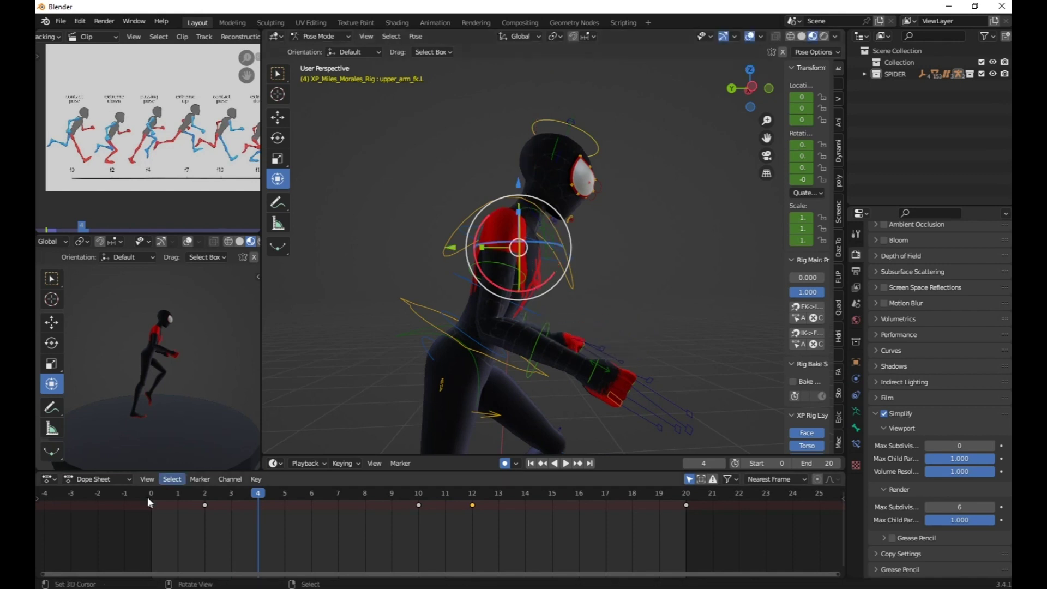
At frame 2, rotate the left upper arm control (upper_arm_fk.L) about 37° to swing the arm further forward.
mouse_move(218, 527)
left_mouse_down()
mouse_move(208, 528)
mouse_move(217, 525)
left_mouse_up()
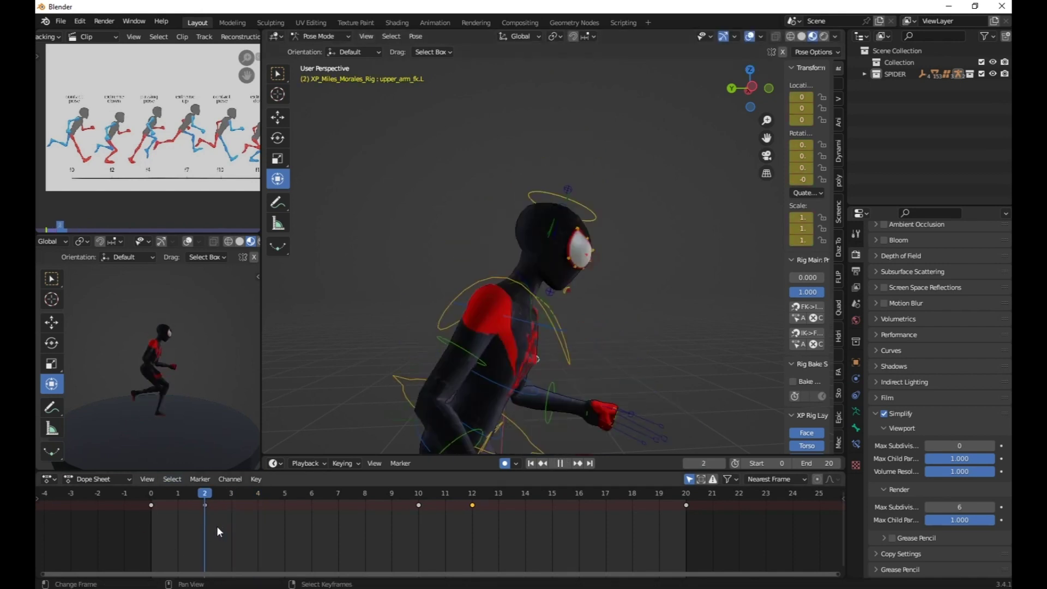
key("r")
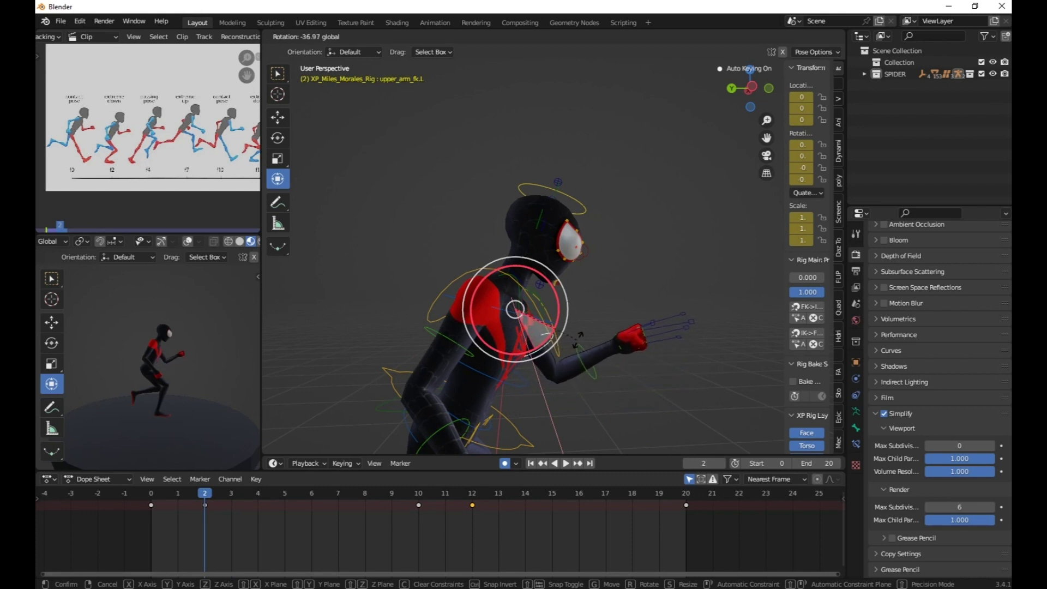
left_click(550, 369)
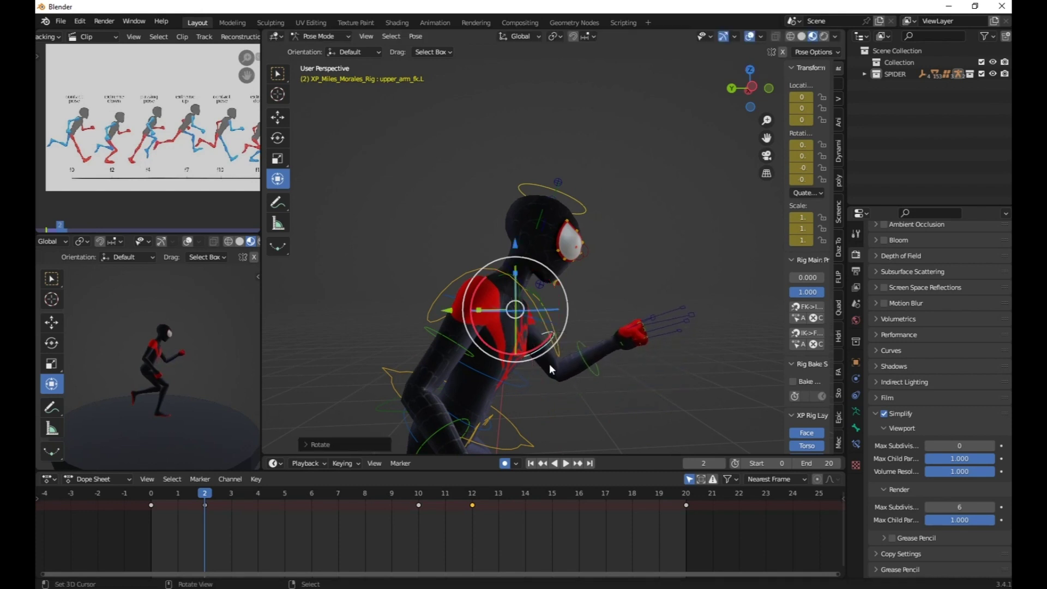
At frame 0, rotate the left upper arm control (upper_arm_fk.L) slightly further forward in the contact pose.
left_click_drag(202, 512, 146, 531)
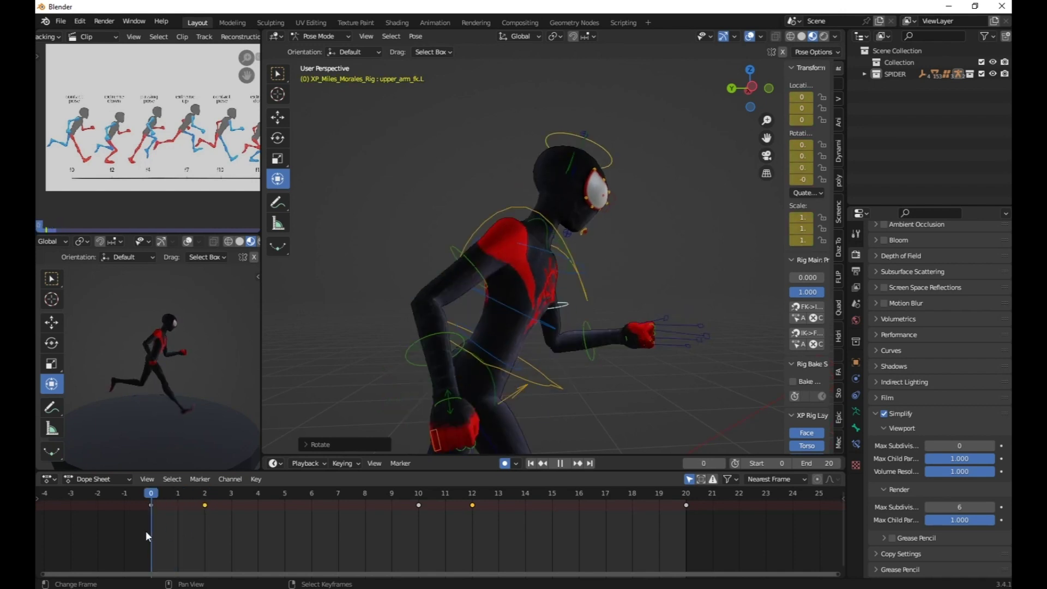
key("r")
left_click_drag(569, 302, 573, 300)
key("space")
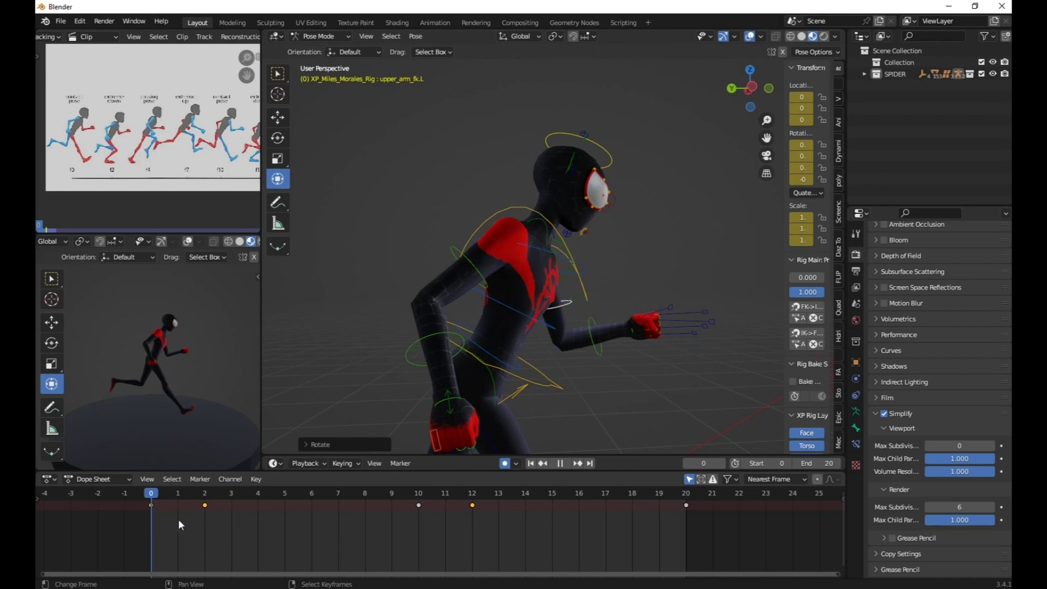
Copy the adjusted frame 0 keyframe and paste it at frame 20 so the cycle's first and last poses match.
key("space")
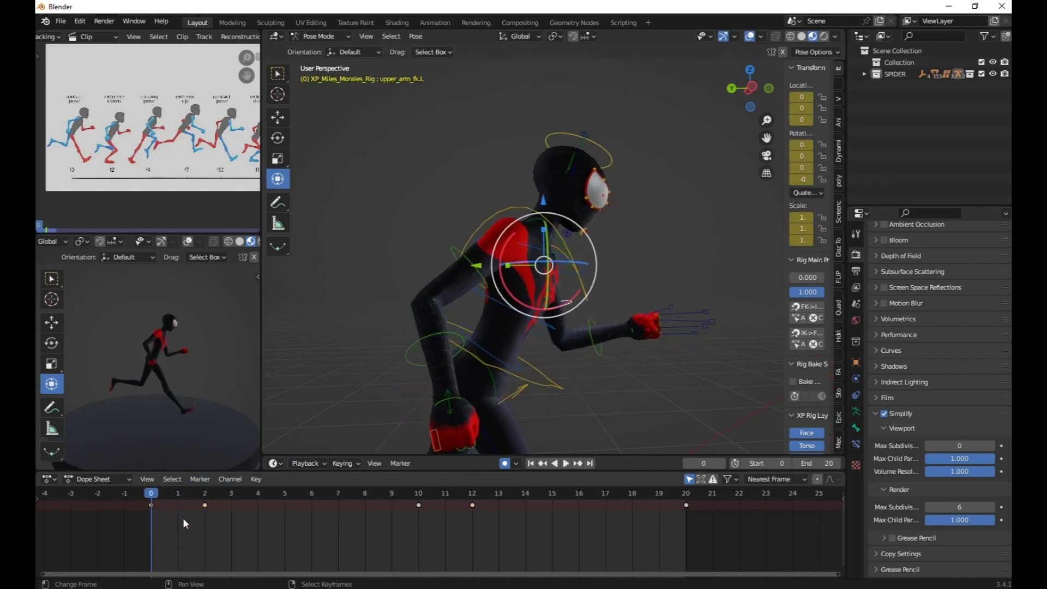
left_click_drag(165, 518, 679, 526)
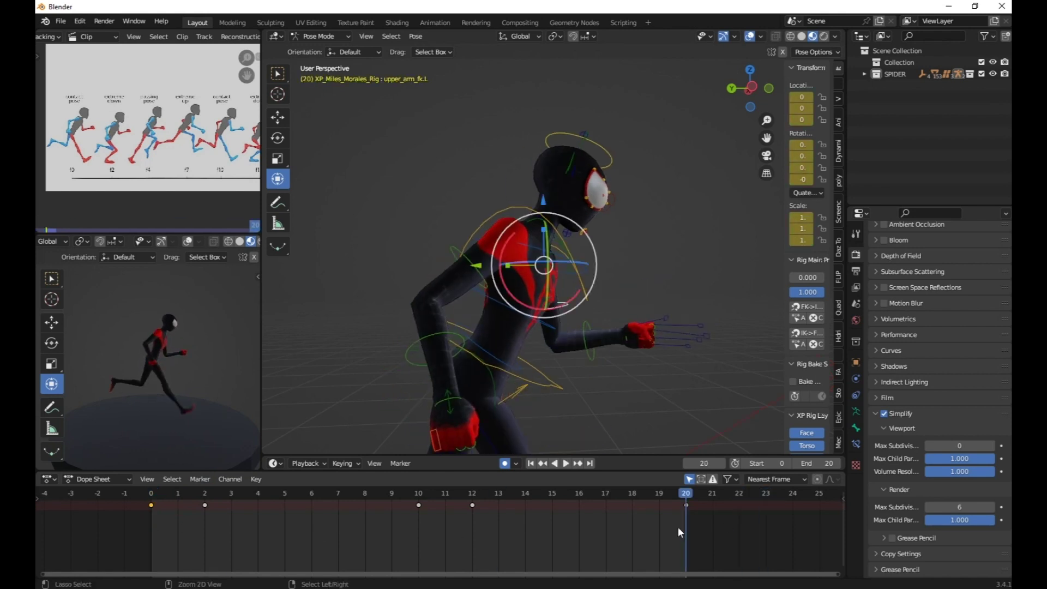
left_click(256, 479)
Return to frame 4 and refine the passing pose by rotating the left and right upper arm controls.
left_click_drag(639, 519, 264, 505)
key("a")
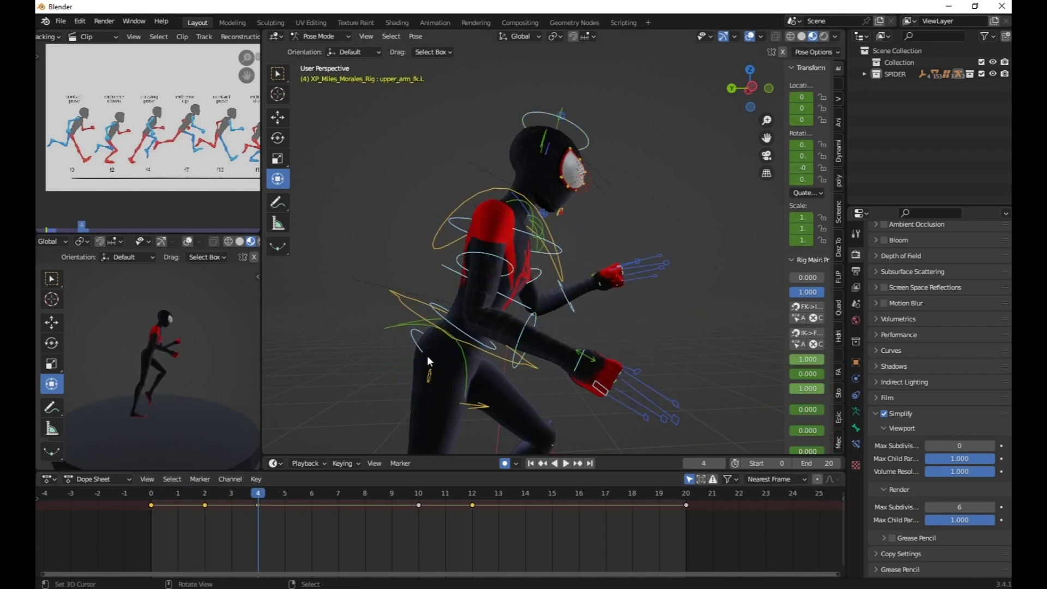
middle_click_drag(427, 355, 410, 282)
left_click(519, 275)
left_click_drag(518, 275, 514, 252)
right_click(486, 269)
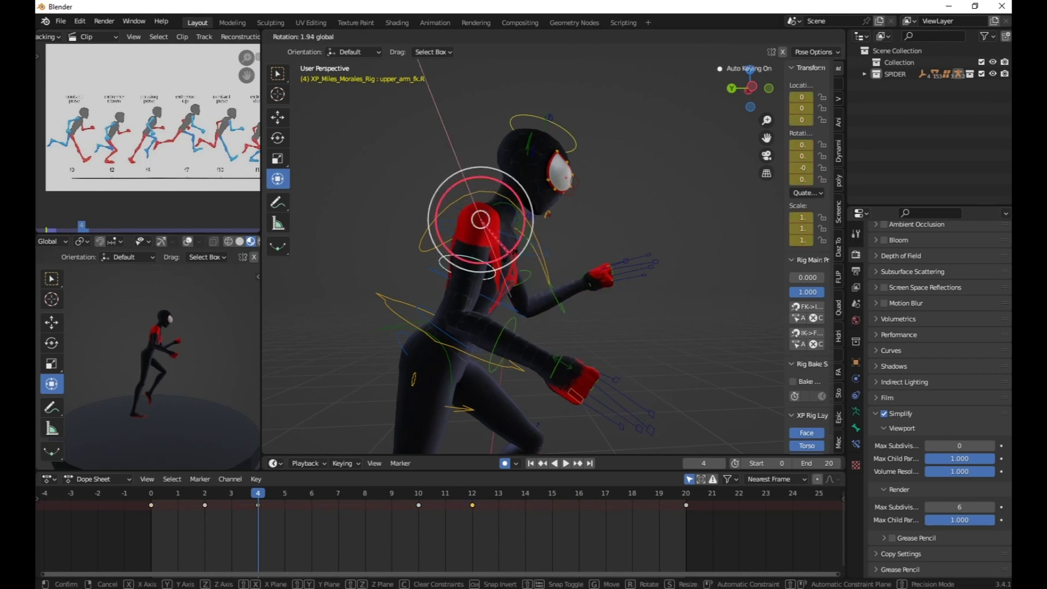
left_click(523, 281)
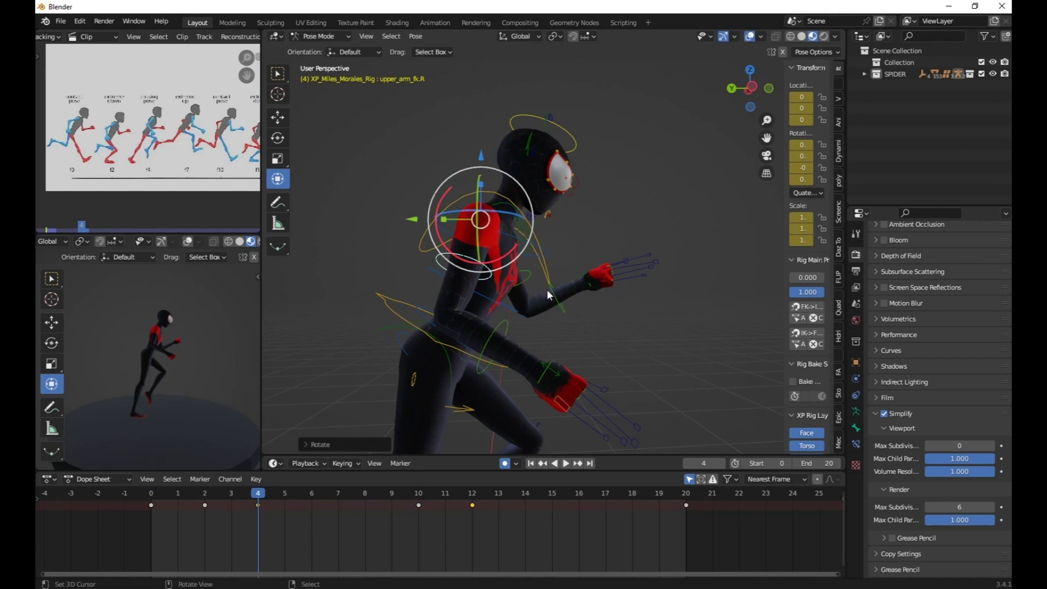
Select all the rig's controls and insert location, rotation, scale and custom property keyframes for the passing pose at frame 4.
middle_click_drag(399, 354, 397, 333, "shift")
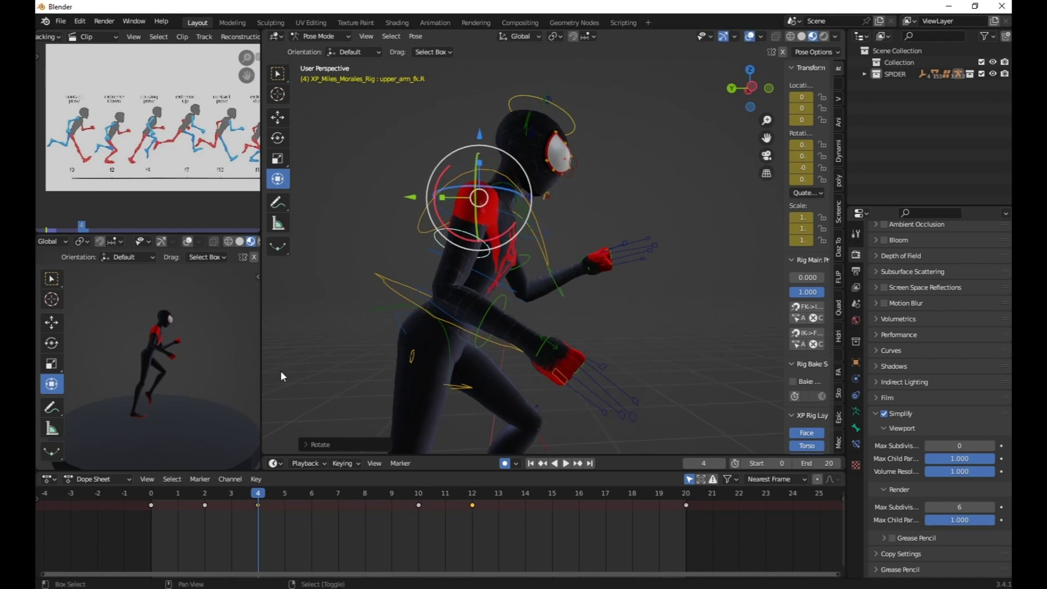
key("a")
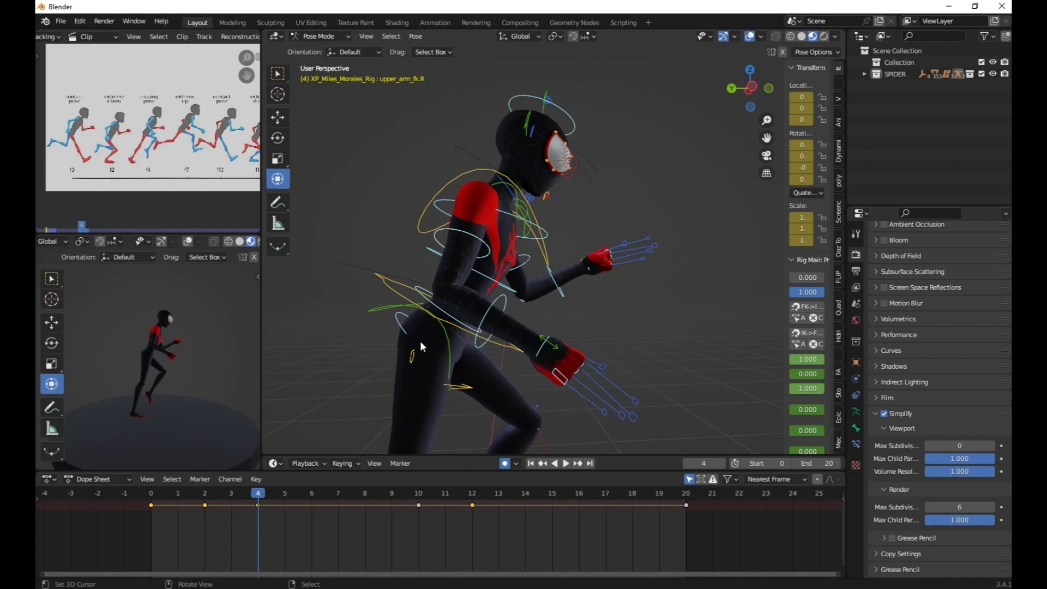
key("i")
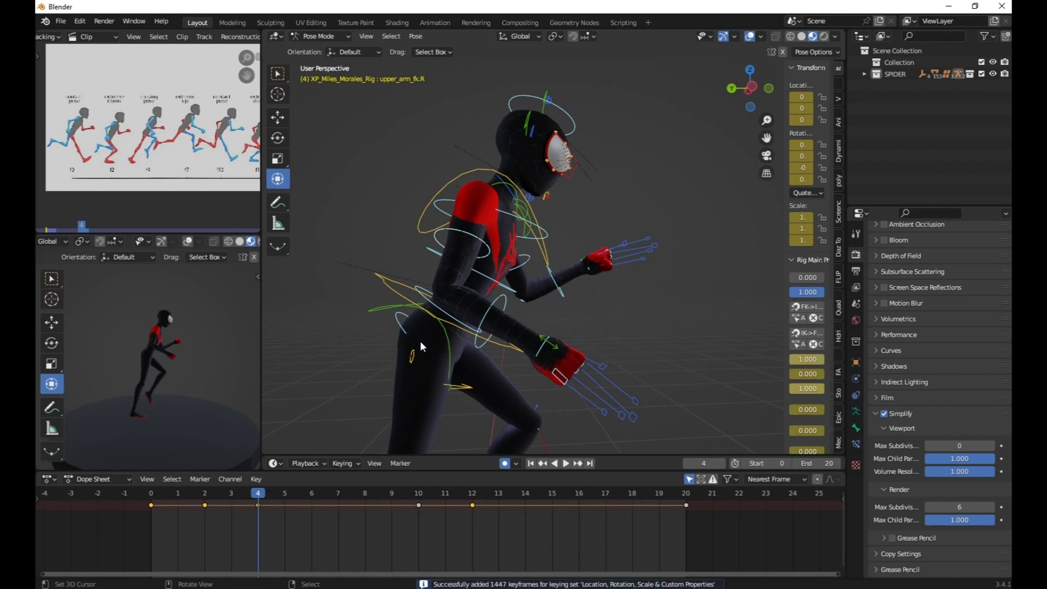
At frame 7, level the right foot control (foot_ik.R) as the start of the extreme up pose from the reference.
key("space")
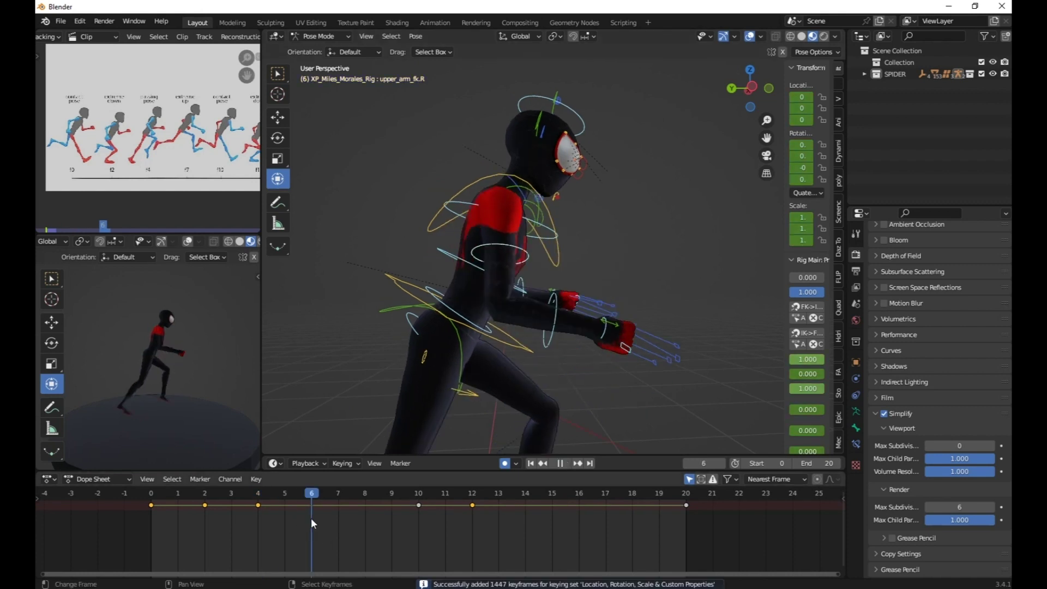
key("space")
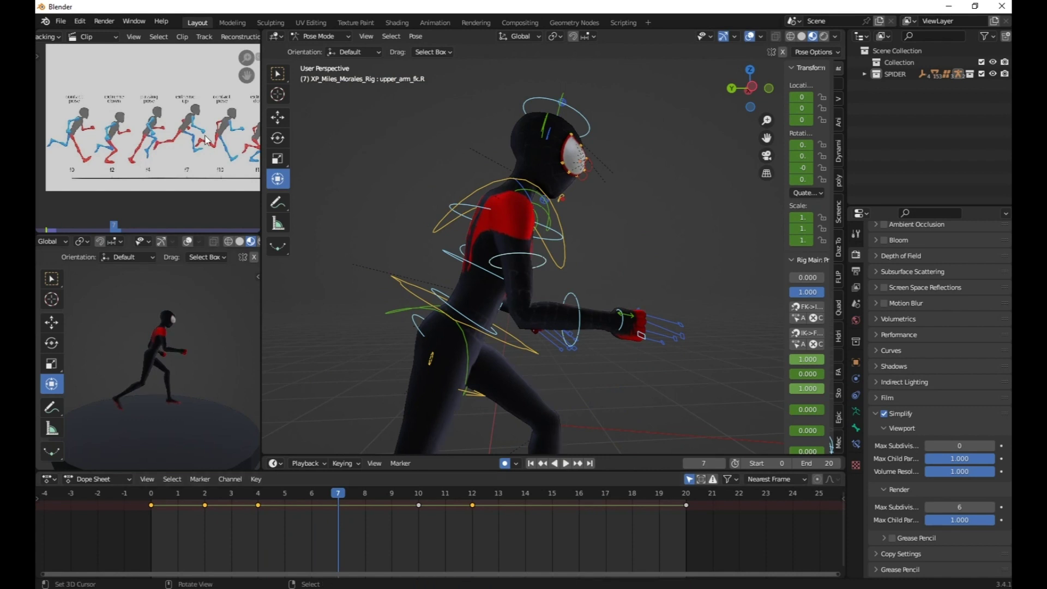
scroll(158, 182, "up", 4)
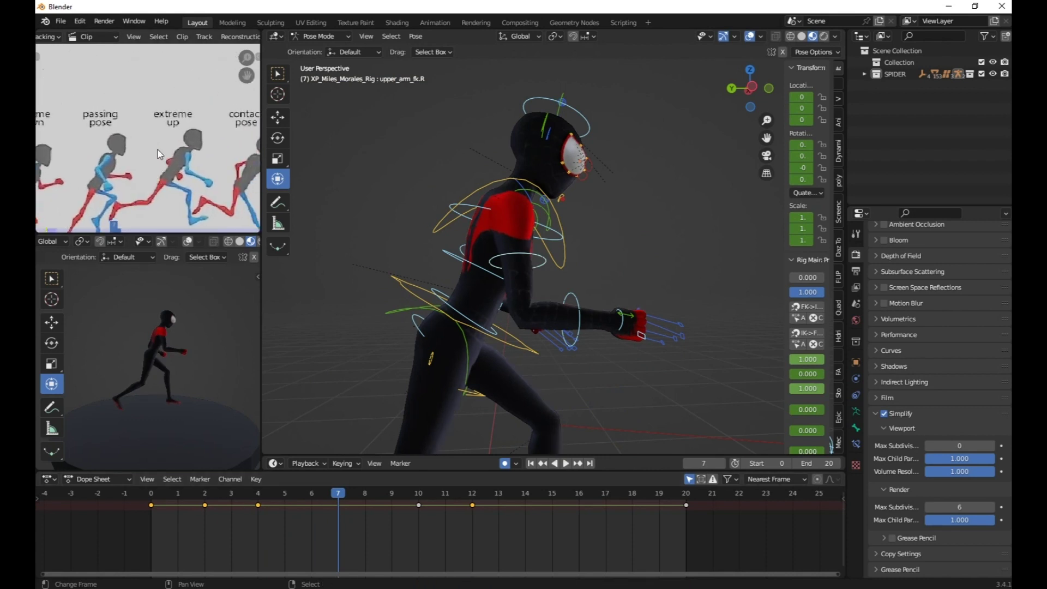
middle_click_drag(220, 202, 223, 190)
middle_click_drag(447, 376, 480, 291, "shift")
scroll(490, 316, "down", 1)
middle_click_drag(496, 341, 509, 277, "shift")
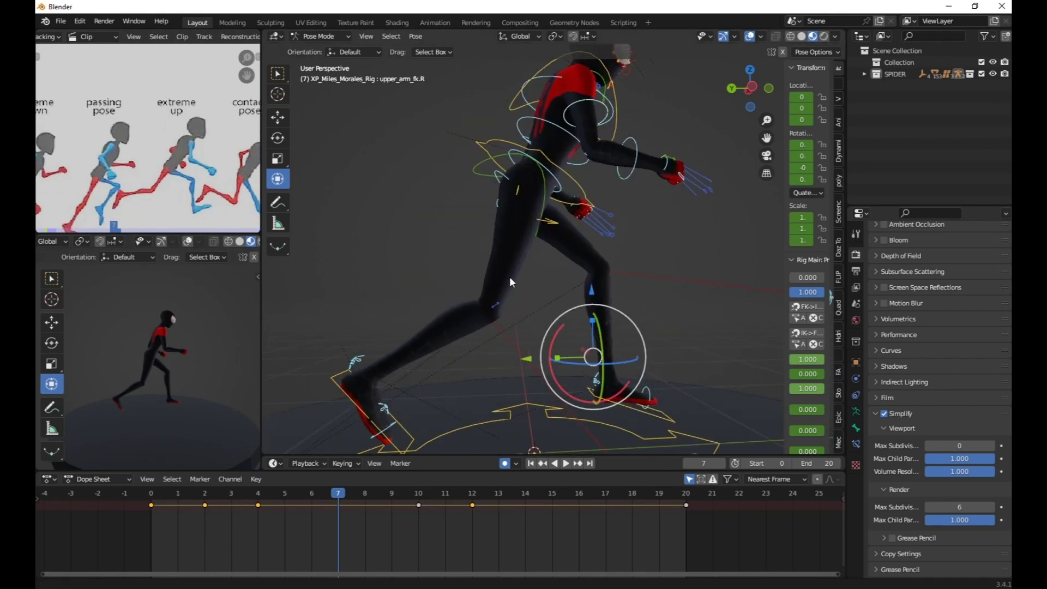
middle_click_drag(427, 393, 355, 361, "shift")
left_click(357, 309)
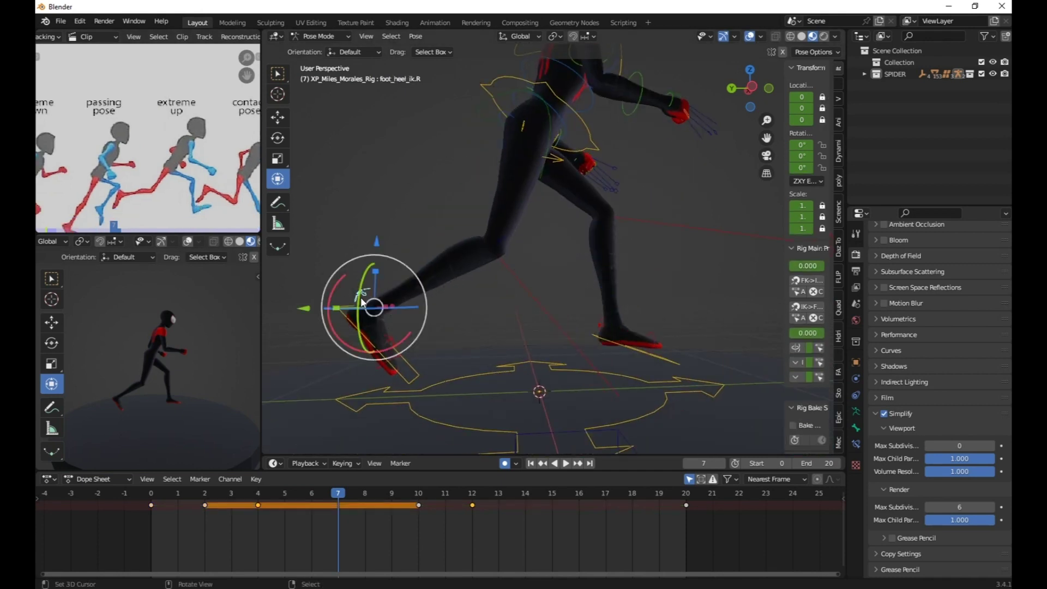
left_click(368, 341)
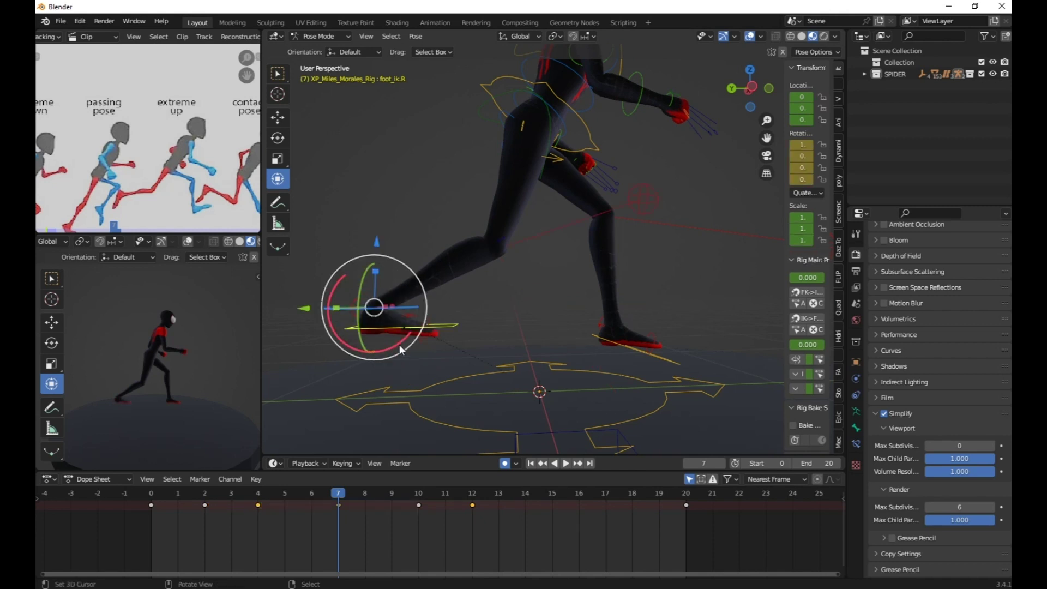
left_click(410, 314)
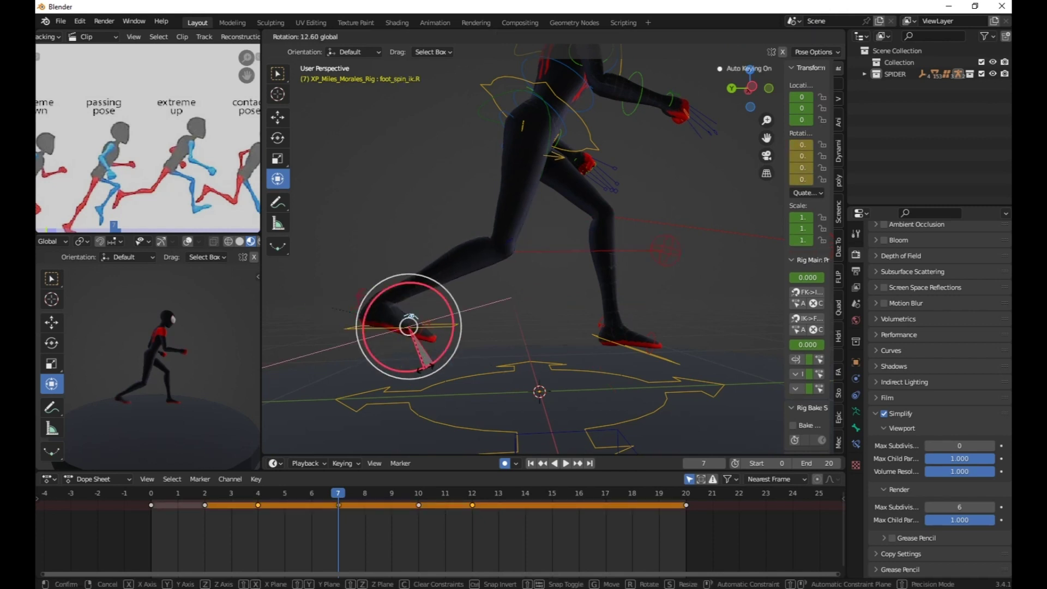
Rotate the right foot control until the toes point down, and raise it and move it farther behind the body.
left_click(370, 326)
left_click_drag(406, 344, 308, 359)
left_click_drag(375, 234, 374, 180)
middle_click_drag(373, 197, 388, 248, "shift")
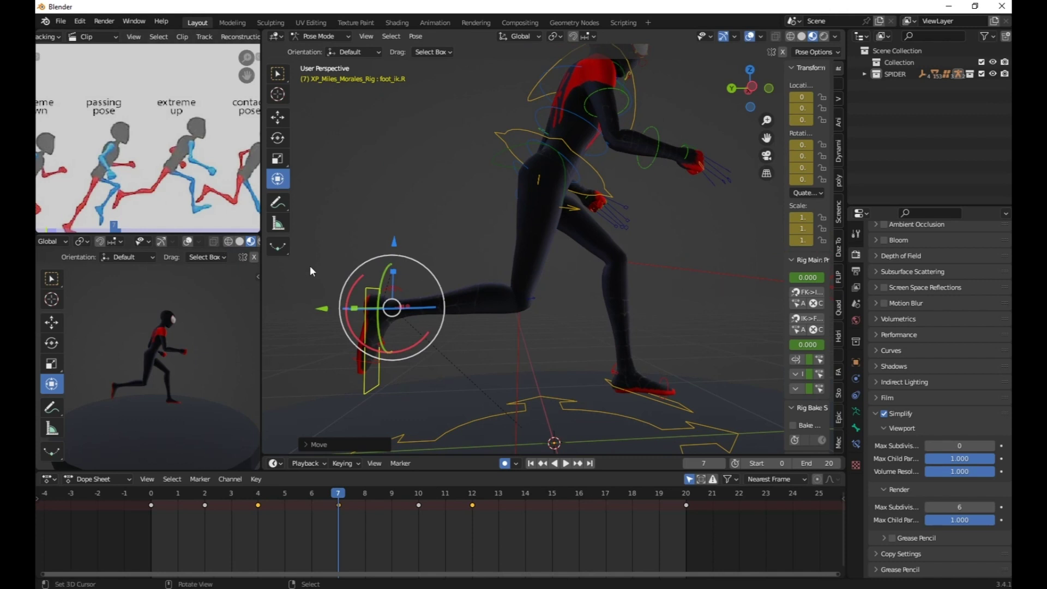
middle_click_drag(311, 266, 347, 312, "shift")
left_click_drag(343, 352, 319, 353)
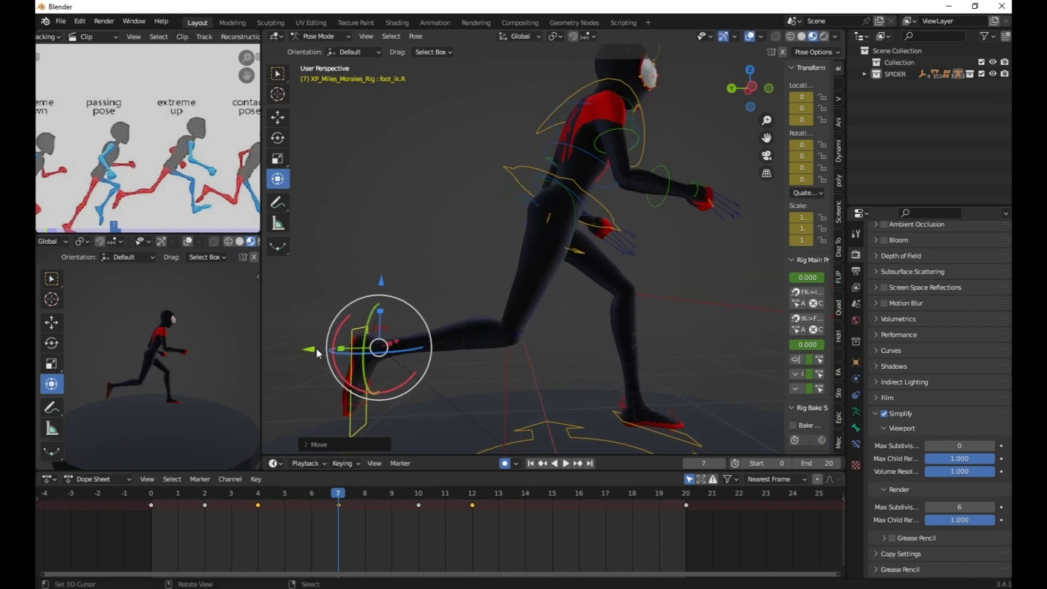
Level the left foot control (foot_ik.L) and move it slightly forward and up off the ground at frame 7.
scroll(136, 136, "down", 3)
middle_click_drag(440, 287, 329, 236, "shift")
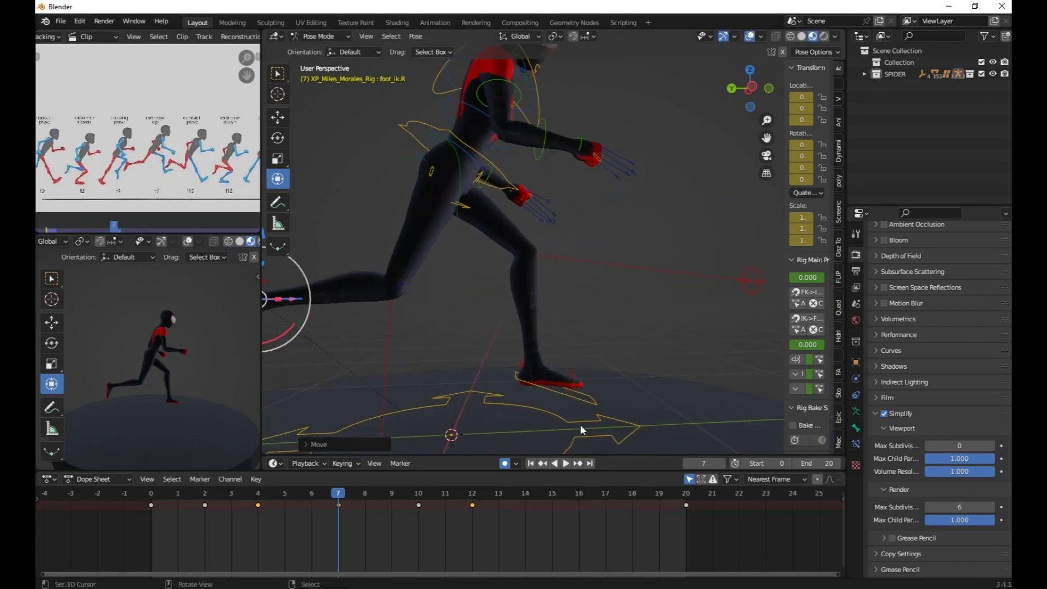
left_click(564, 392)
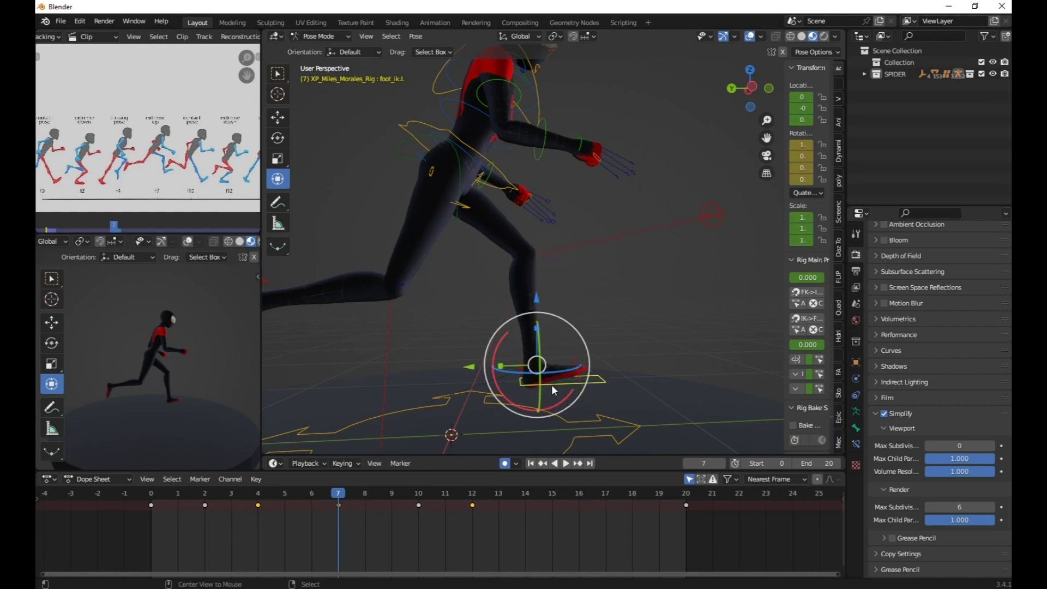
middle_click_drag(544, 369, 511, 358, "shift")
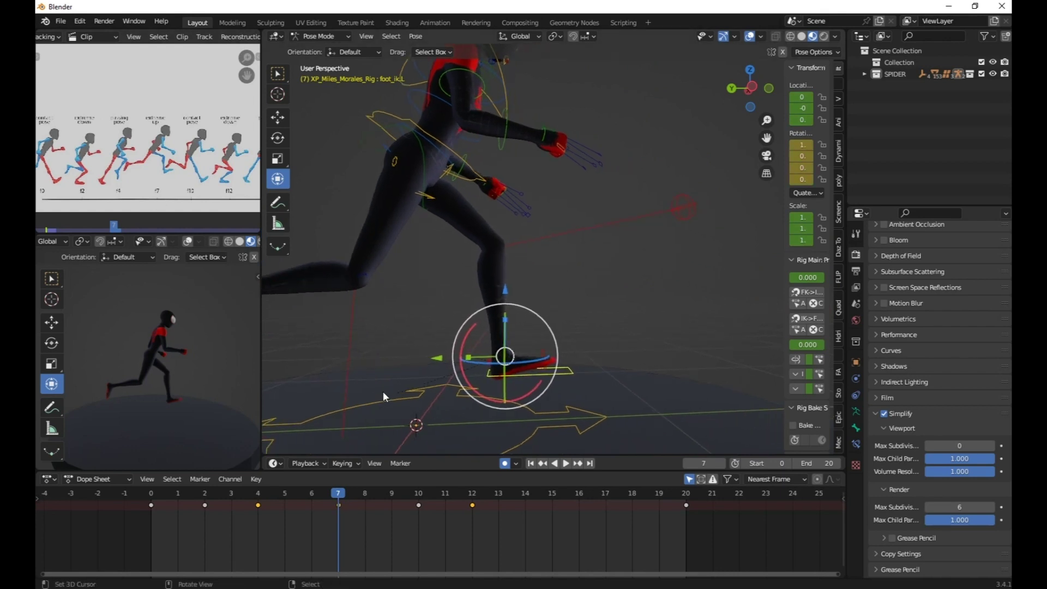
left_click_drag(437, 358, 468, 360)
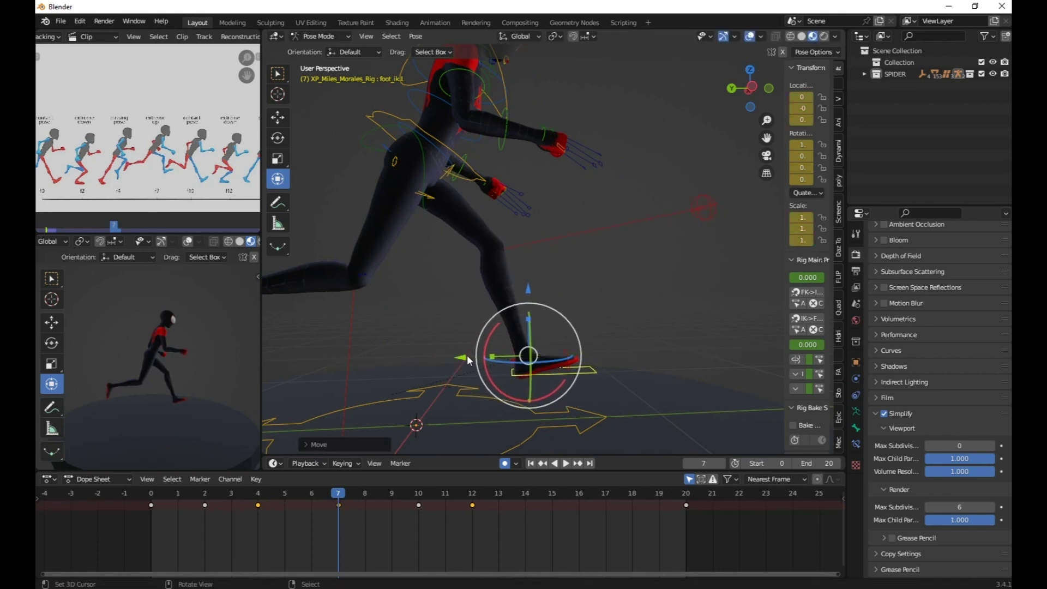
left_click_drag(530, 291, 529, 265)
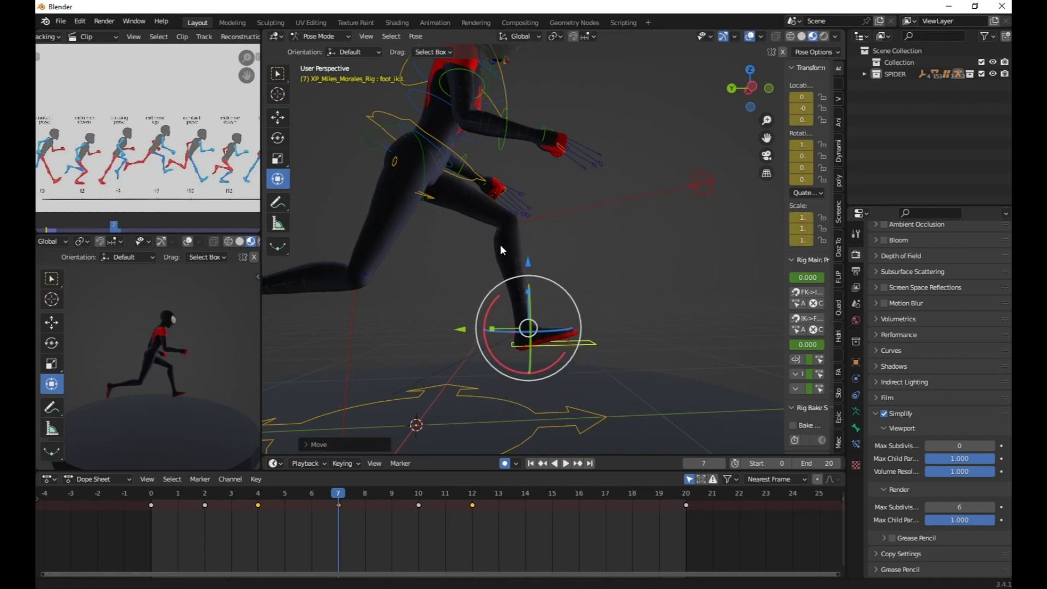
Swing the left upper arm backward and the right upper arm control (upper_arm_fk.R) forward for the extreme up pose.
middle_click_drag(500, 244, 506, 338, "shift")
middle_click_drag(511, 325, 451, 317)
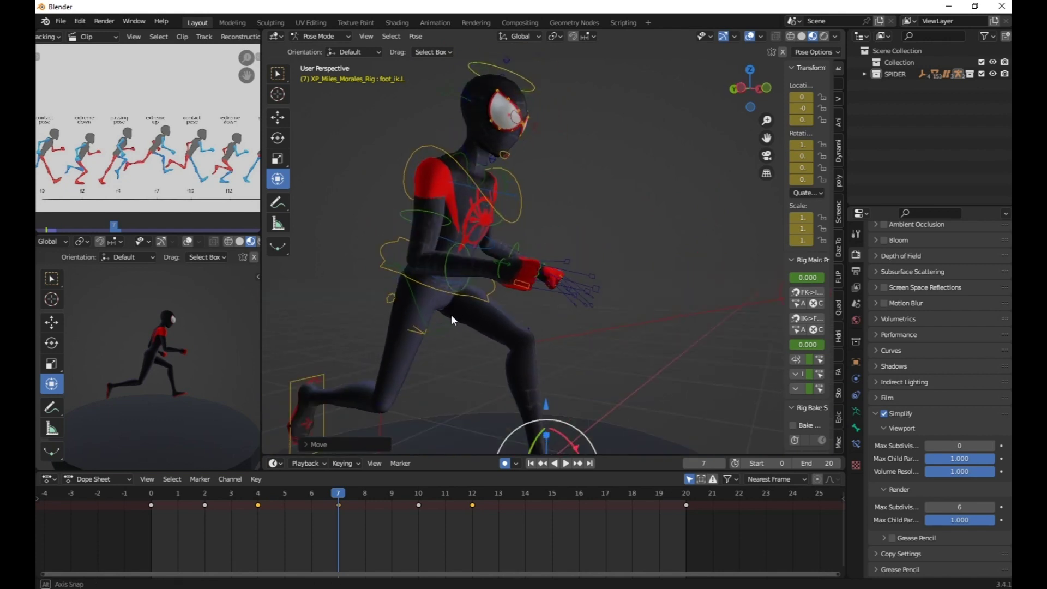
right_click(496, 228)
middle_click_drag(497, 229, 546, 228)
left_click_drag(518, 161, 532, 188)
left_click(460, 199)
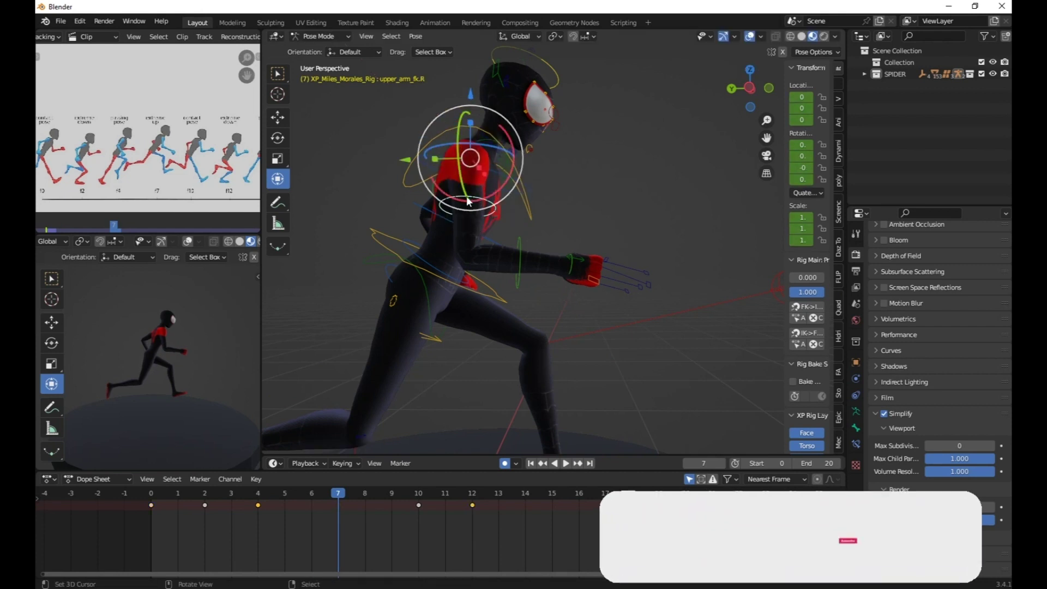
mouse_move(460, 199)
left_mouse_down()
mouse_move(473, 201)
mouse_move(447, 195)
mouse_move(458, 202)
left_mouse_up()
right_click(473, 200)
Rotate the torso control slightly to adjust the body's lean in the extreme up pose at frame 7.
middle_click_drag(445, 242, 447, 282, "shift")
left_click(447, 284)
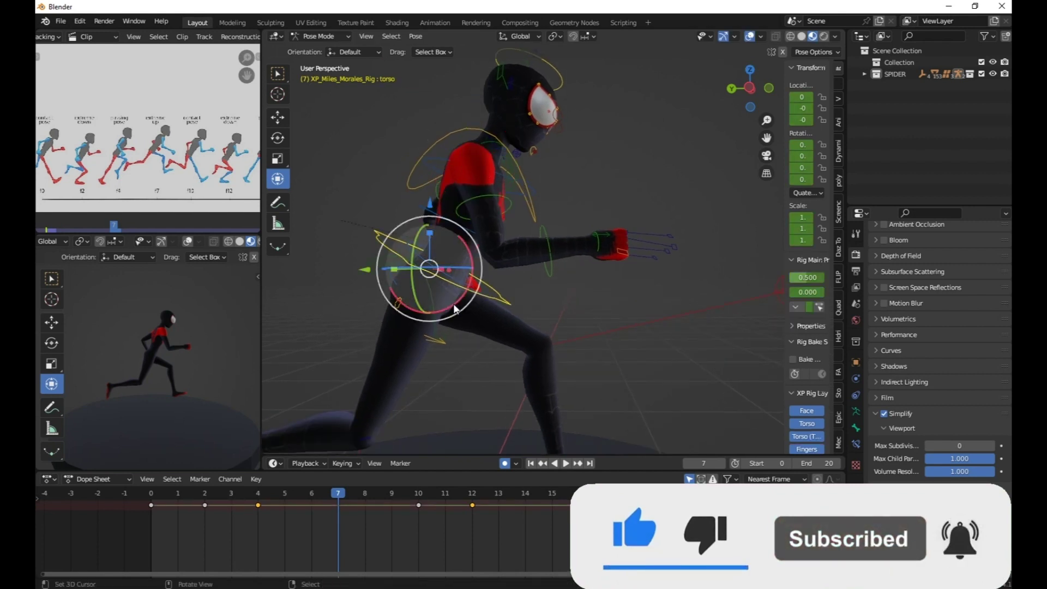
left_click_drag(460, 300, 458, 304)
middle_click_drag(453, 326, 453, 303, "shift")
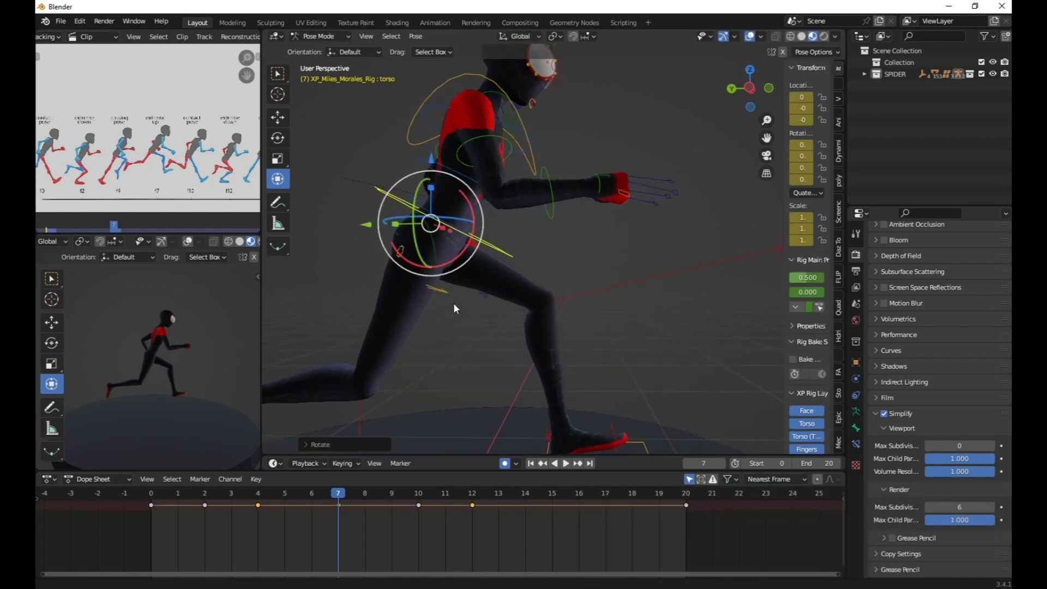
Select all the rig's controls and insert location, rotation, scale and custom property keyframes for the extreme up pose at frame 7.
left_click(453, 304)
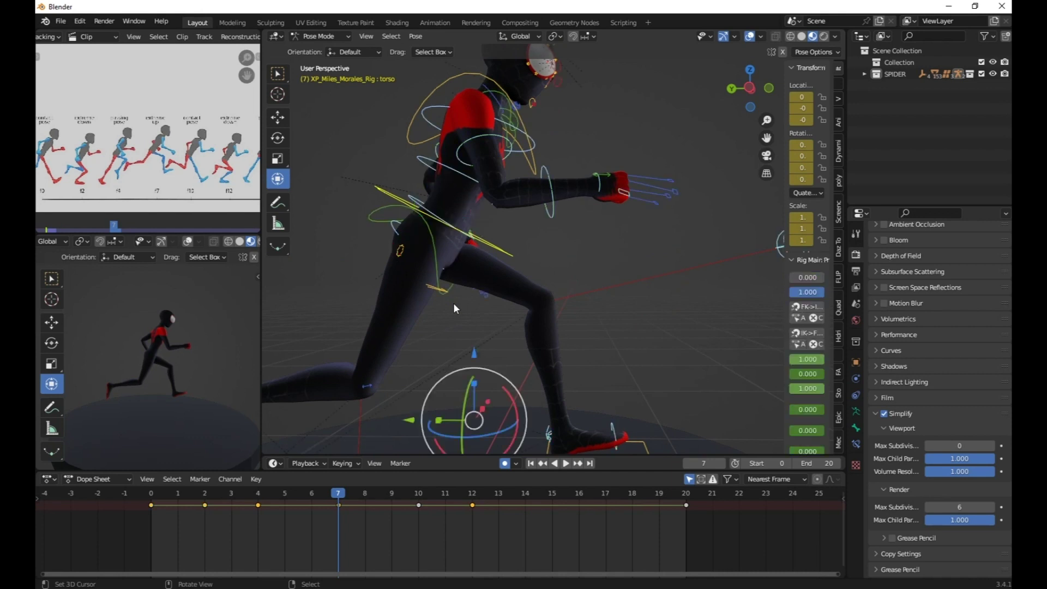
key("i")
middle_click_drag(192, 172, 126, 163)
scroll(171, 172, "down", 1)
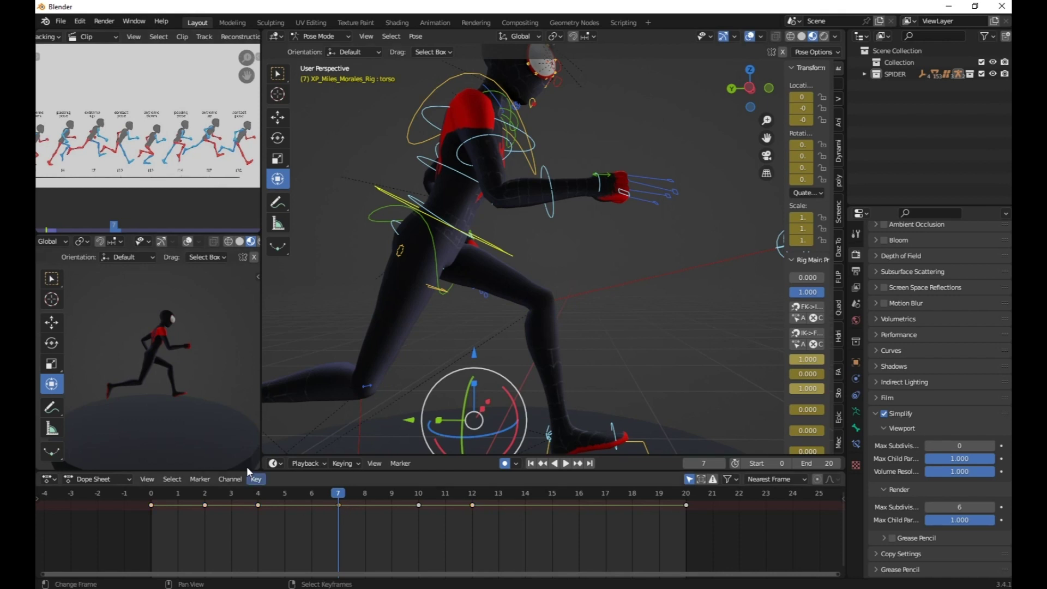
key("i")
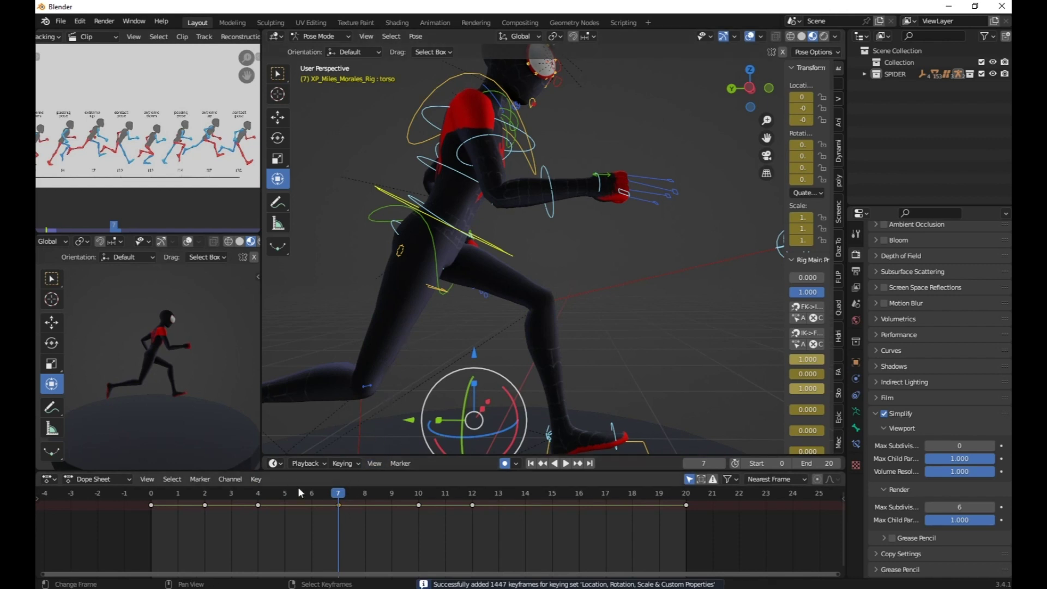
Copy the frame 7 extreme up keyframe and paste it flipped at frame 17.
left_click(256, 478)
left_click_drag(335, 518, 605, 524)
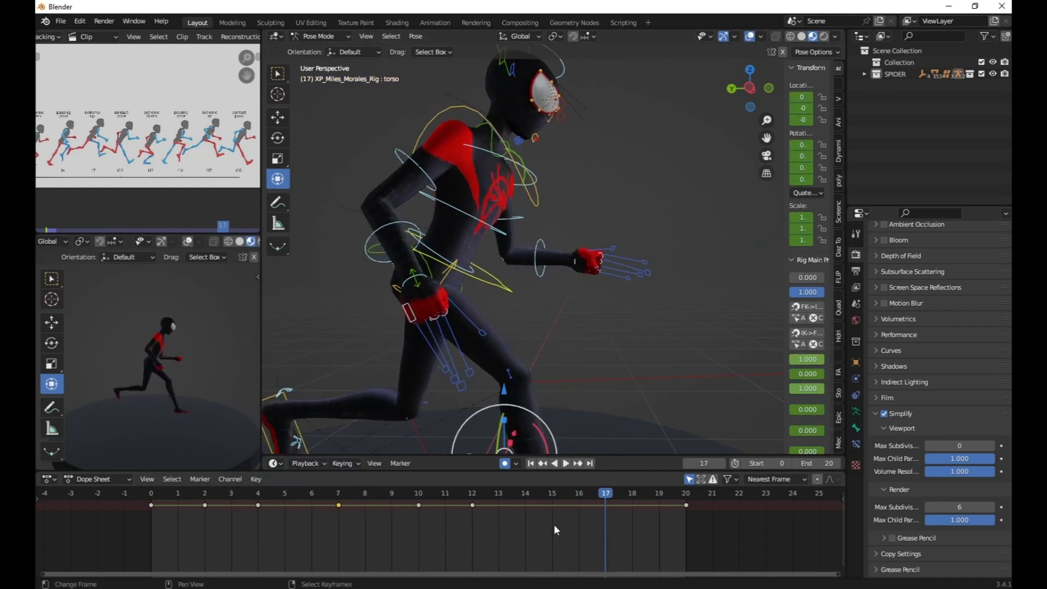
left_click(250, 482)
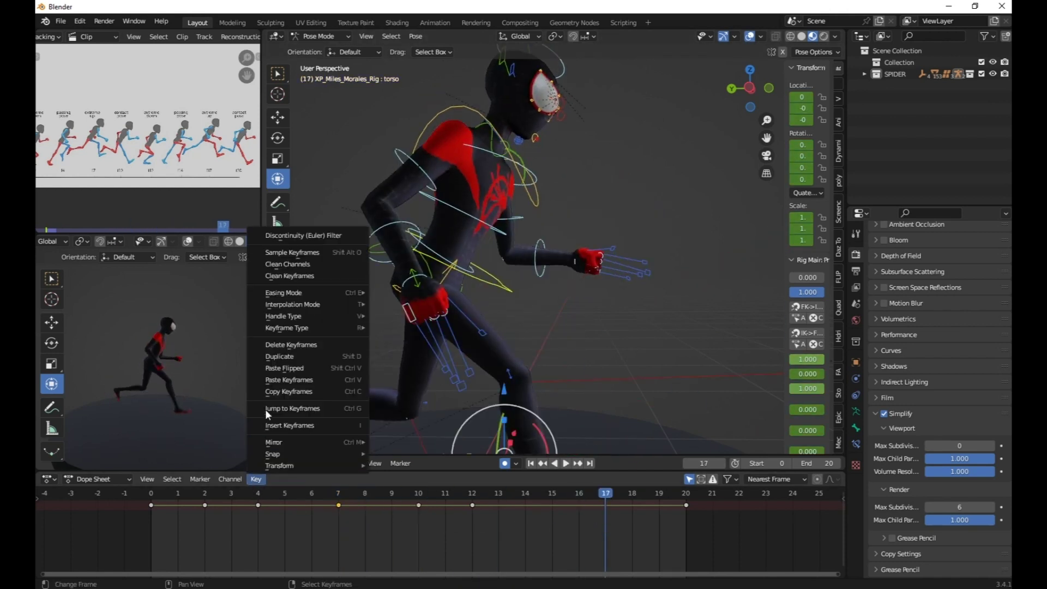
left_click(336, 366)
Compare the contact poses at frames 10 and 0, and copy the frame 0 keyframe onto frame 20.
middle_click_drag(182, 176, 203, 184)
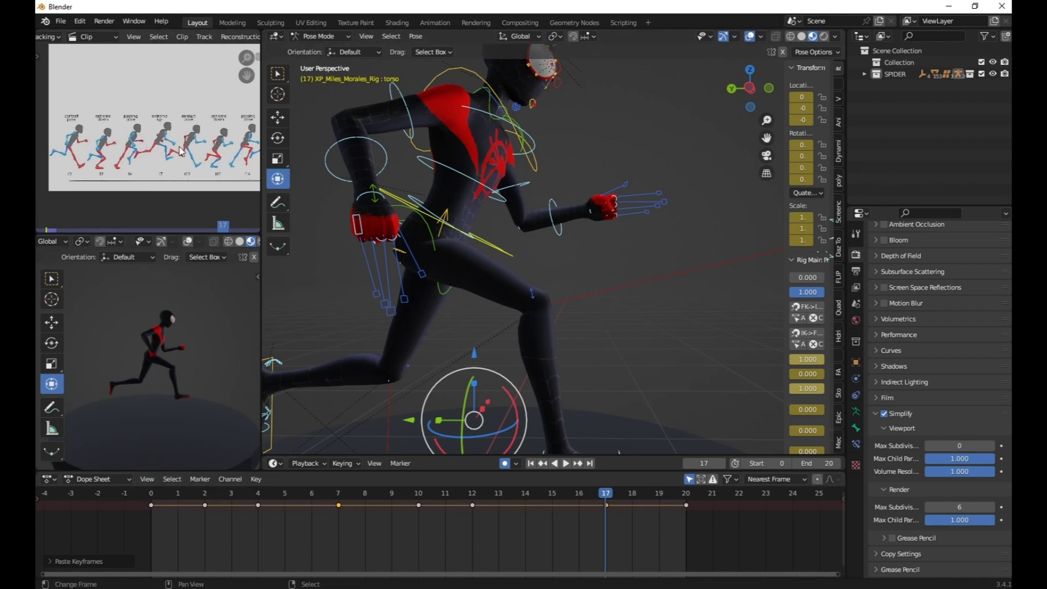
left_click(418, 505)
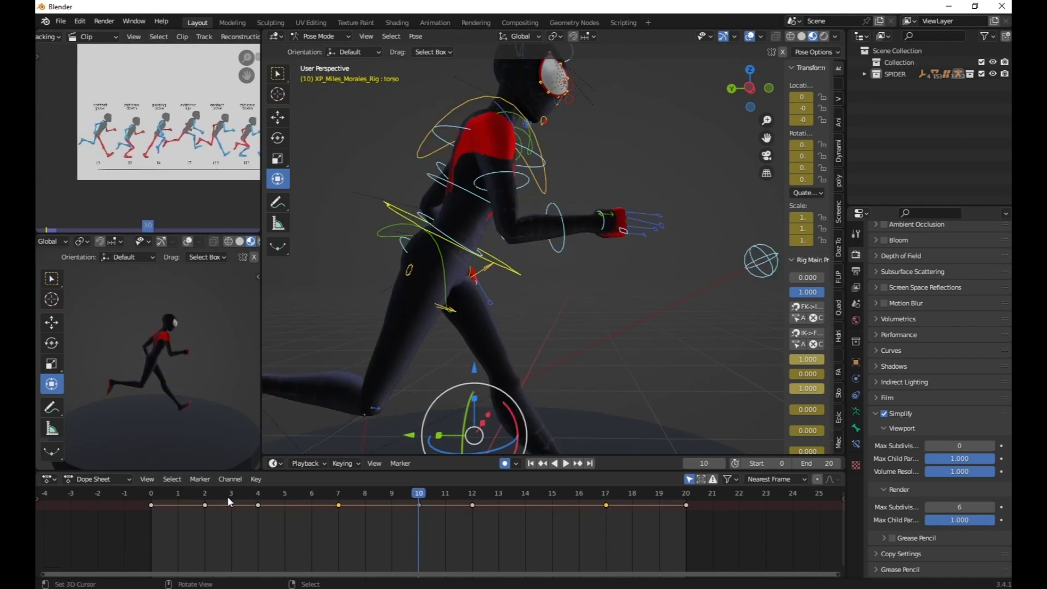
left_click(158, 504)
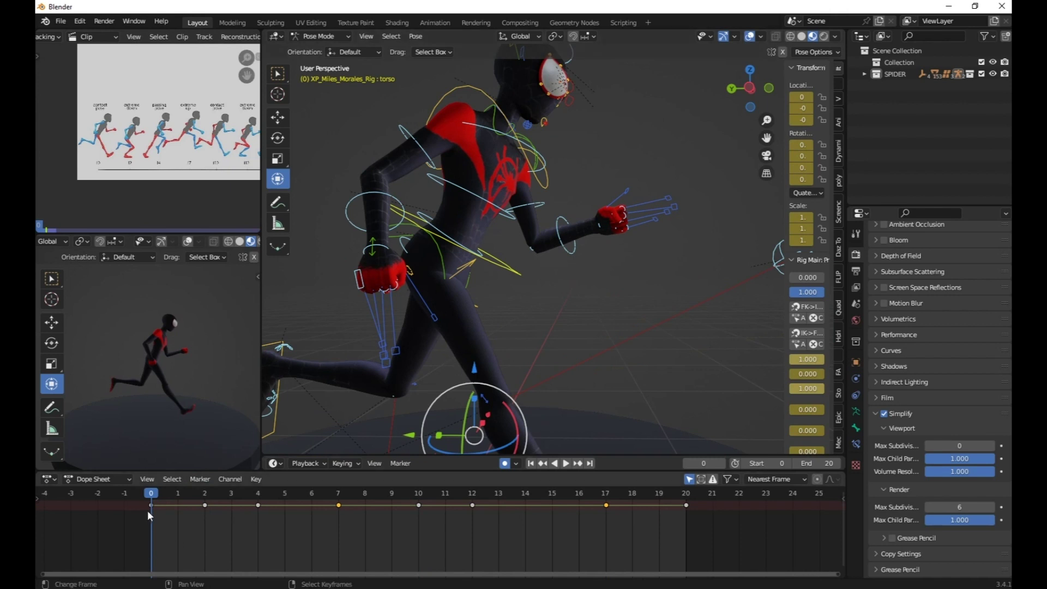
left_click(259, 480)
key("space")
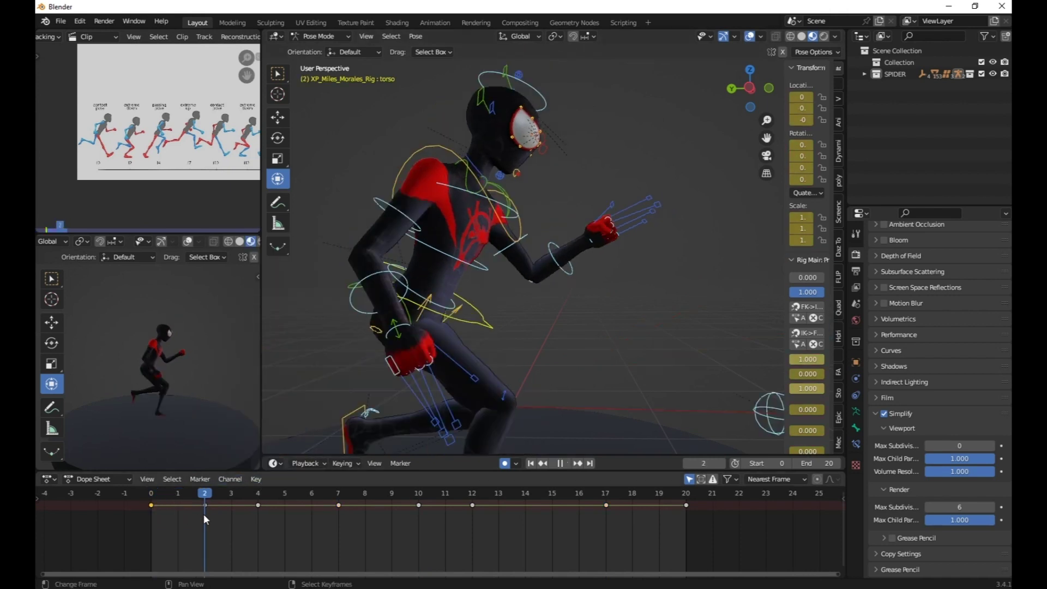
key("Escape")
left_click(256, 480)
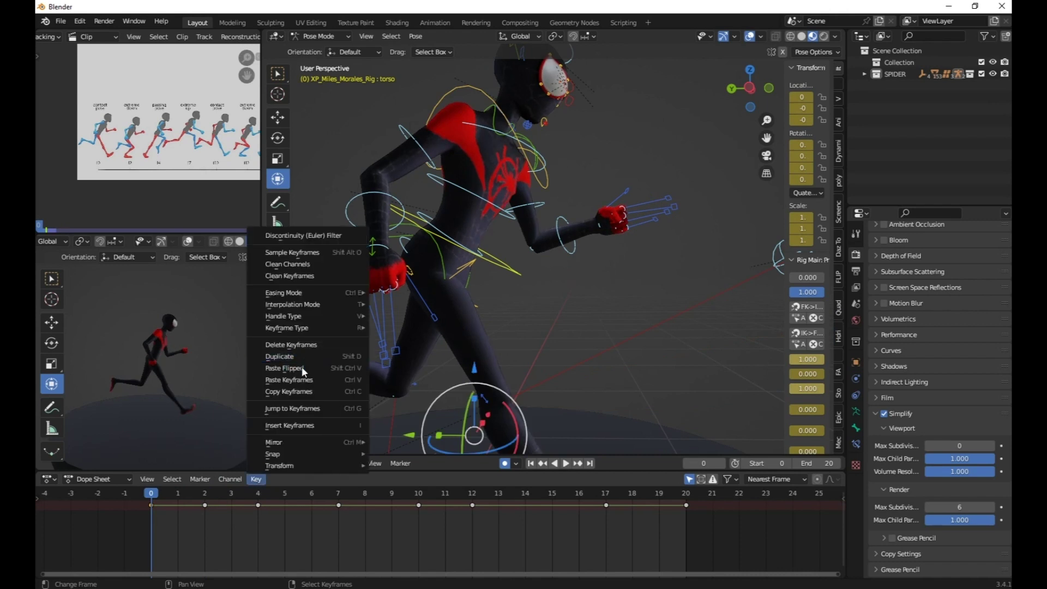
left_click(289, 393)
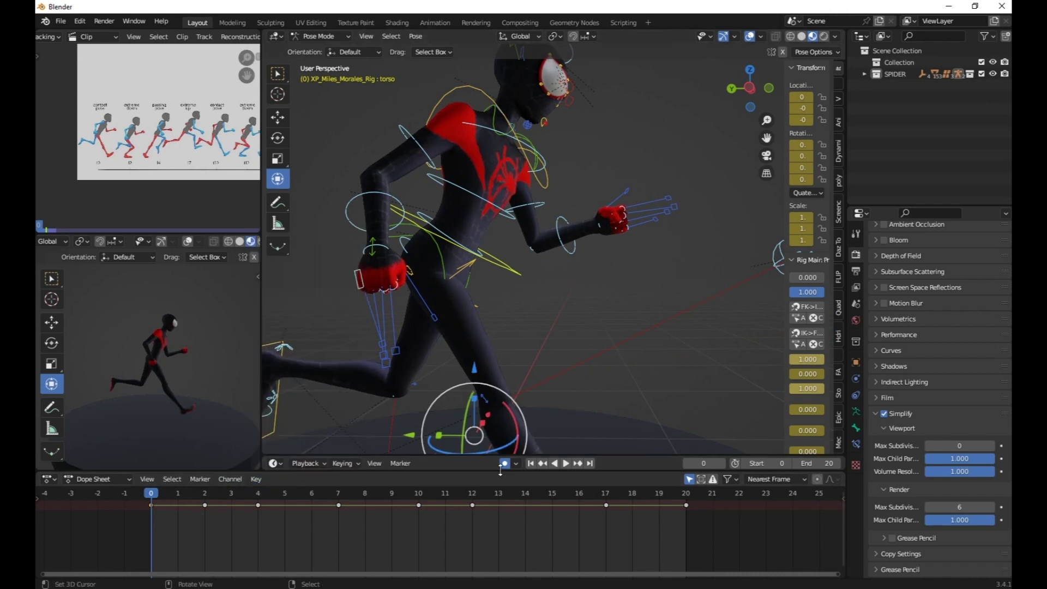
left_click(590, 463)
left_click(257, 477)
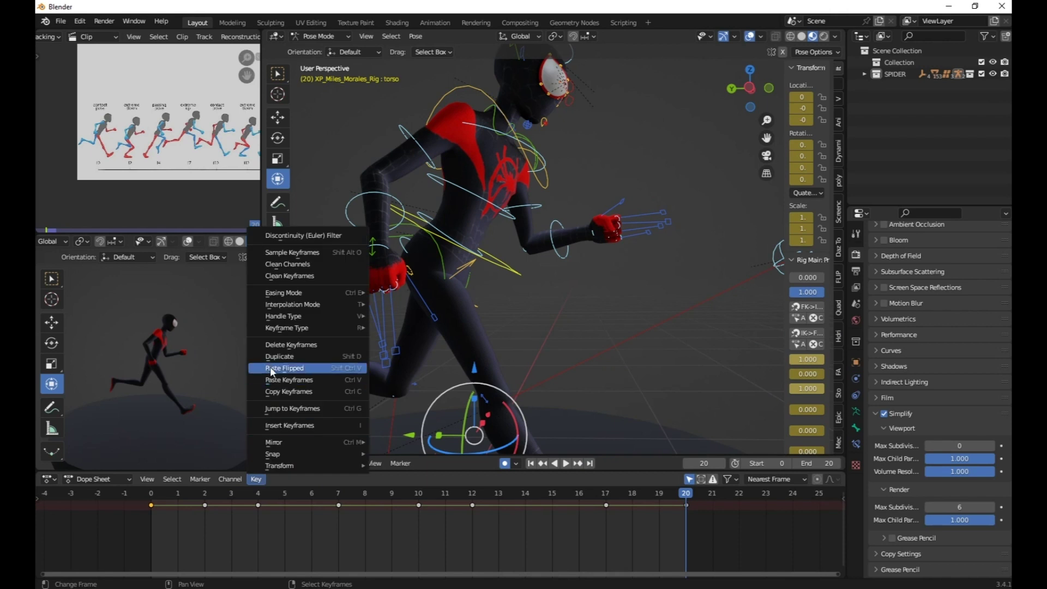
left_click(283, 381)
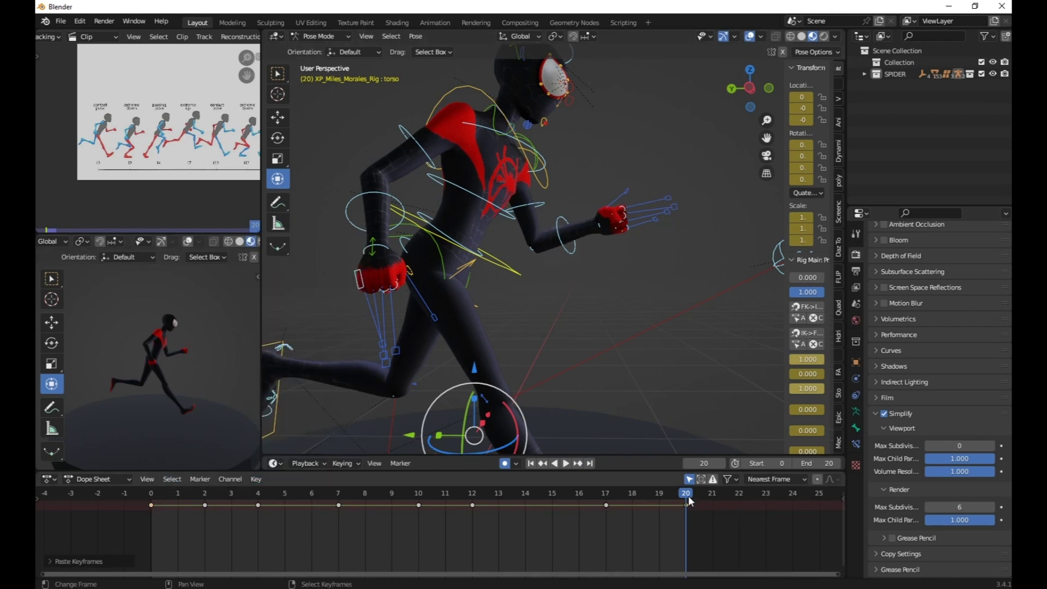
Copy all the rig's keyframes of the extreme down pose at frame 2.
left_click_drag(175, 523, 201, 521)
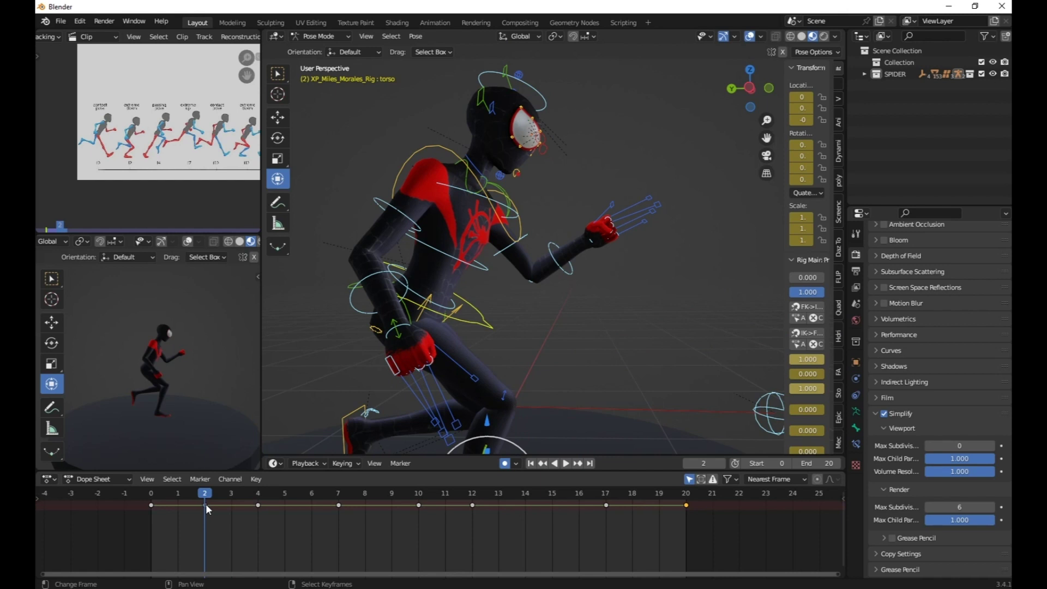
left_click(205, 503)
key("alt+a")
key("a")
left_click(257, 481)
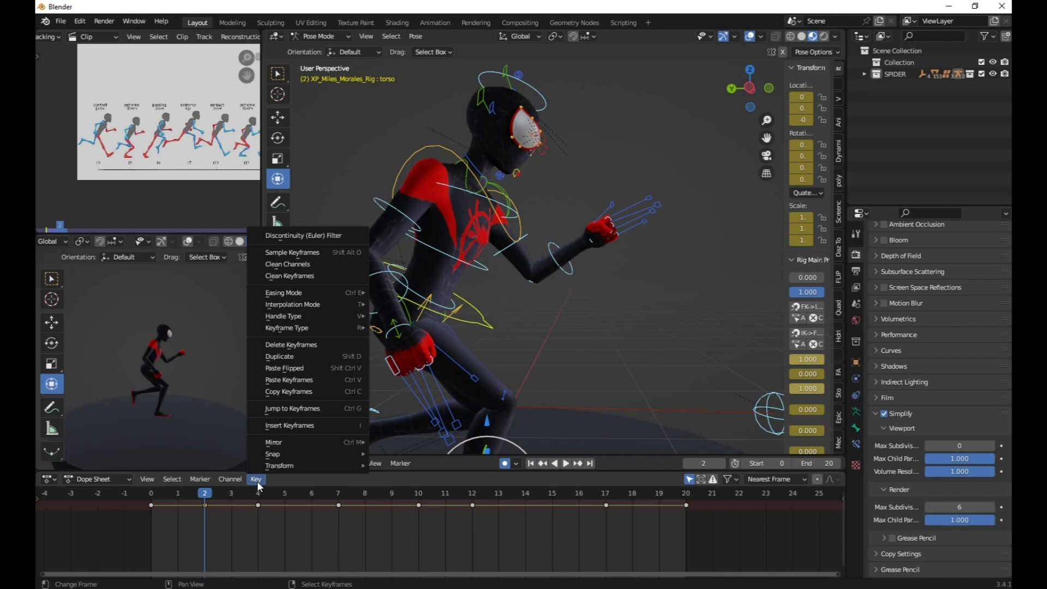
left_click(296, 390)
Check the reference sheet for the matching extreme down pose and paste the copied keyframes flipped at frame 12.
middle_click_drag(195, 179, 63, 174)
middle_click_drag(168, 149, 279, 136)
middle_click_drag(124, 166, 92, 162)
scroll(82, 175, "down", 1)
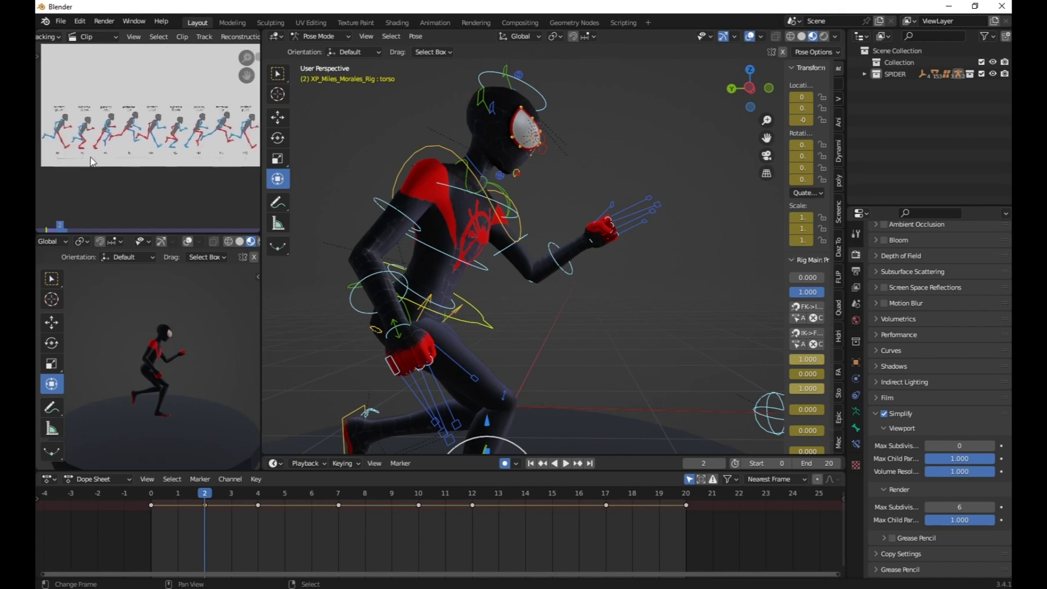
scroll(166, 159, "up", 3)
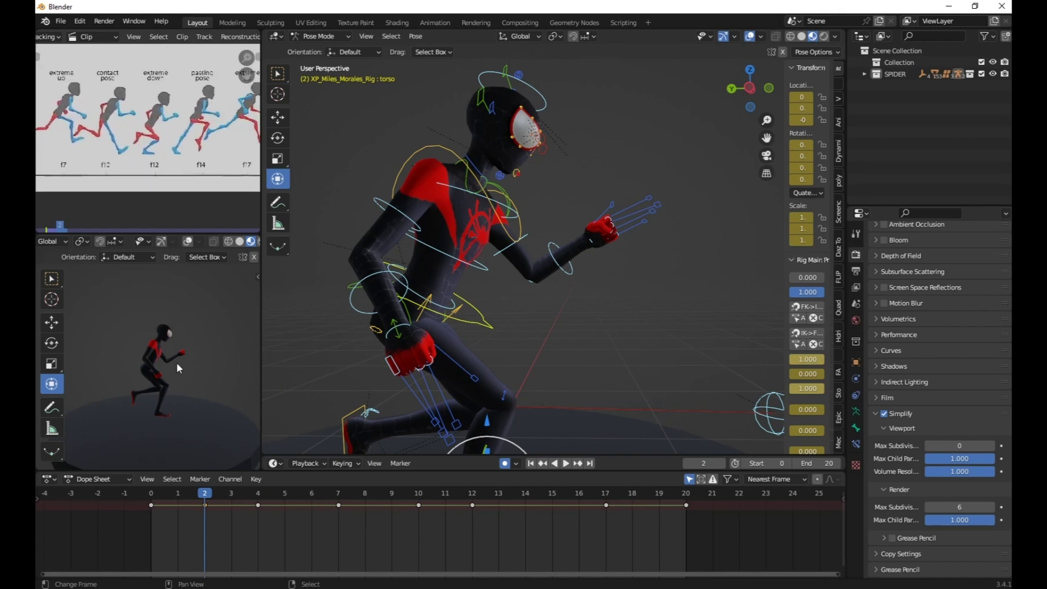
key("space")
key("space")
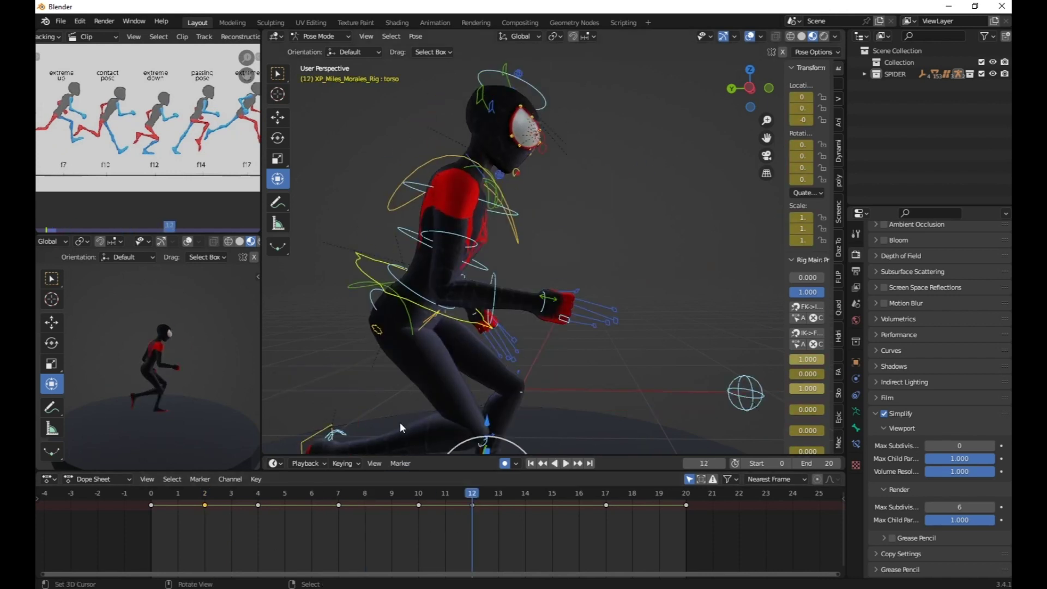
left_click(256, 478)
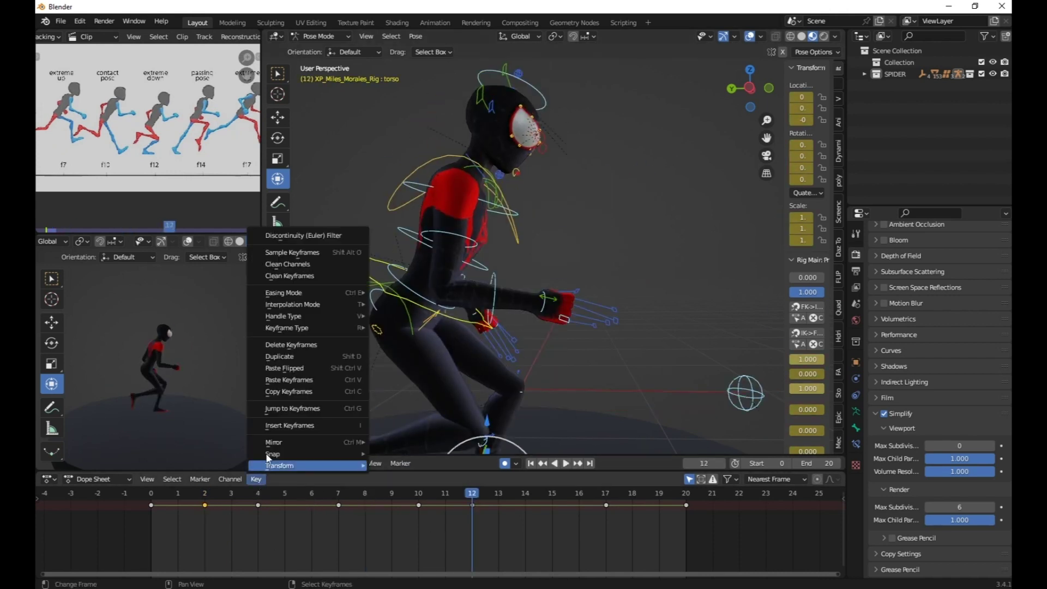
left_click(299, 369)
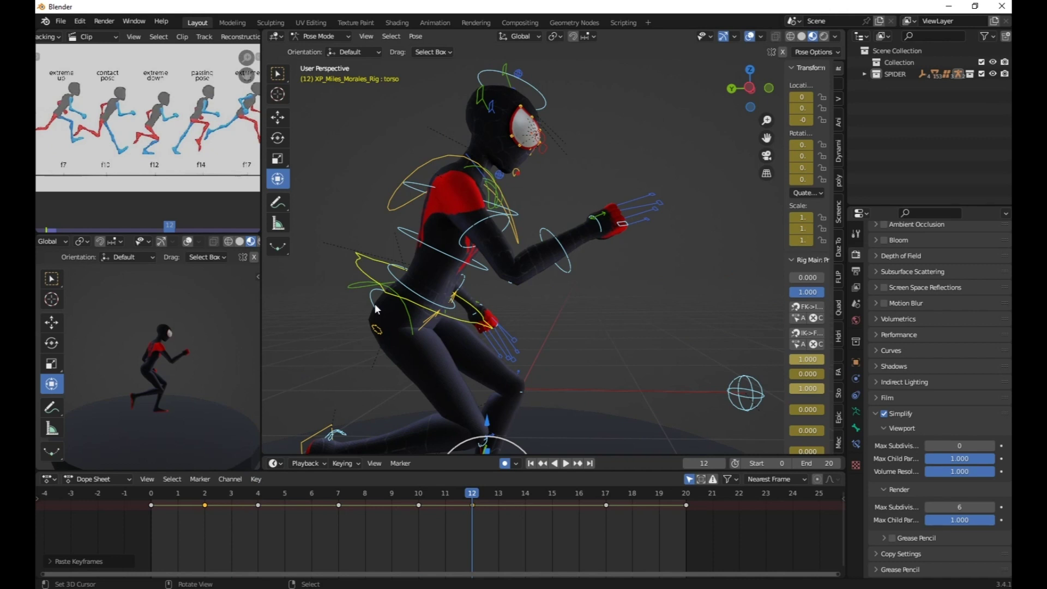
Copy the passing pose keyframes at frame 4 and paste them flipped at frame 14.
scroll(154, 157, "down", 2)
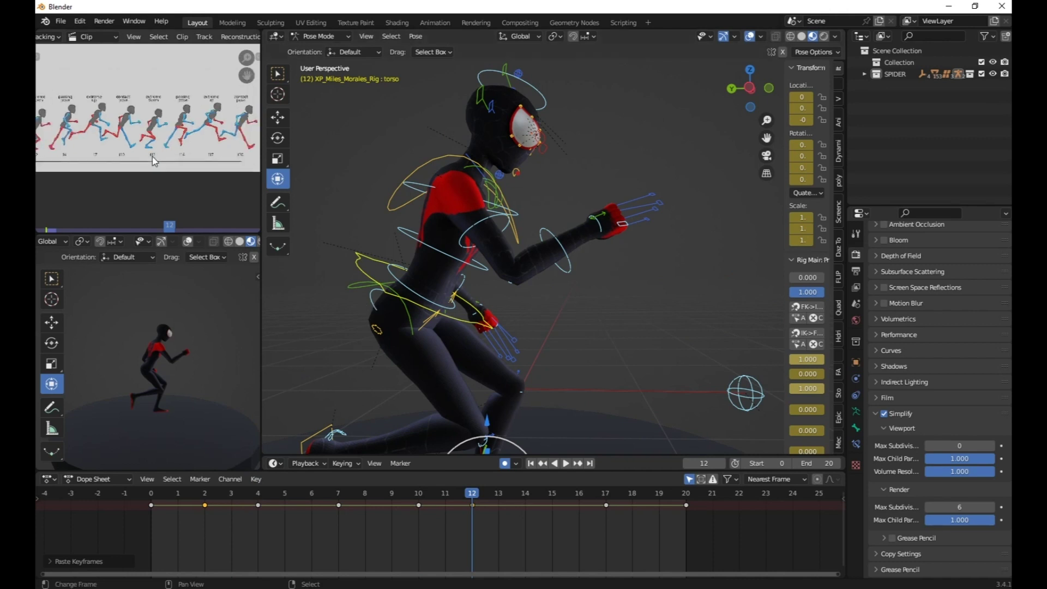
middle_click_drag(152, 157, 180, 166)
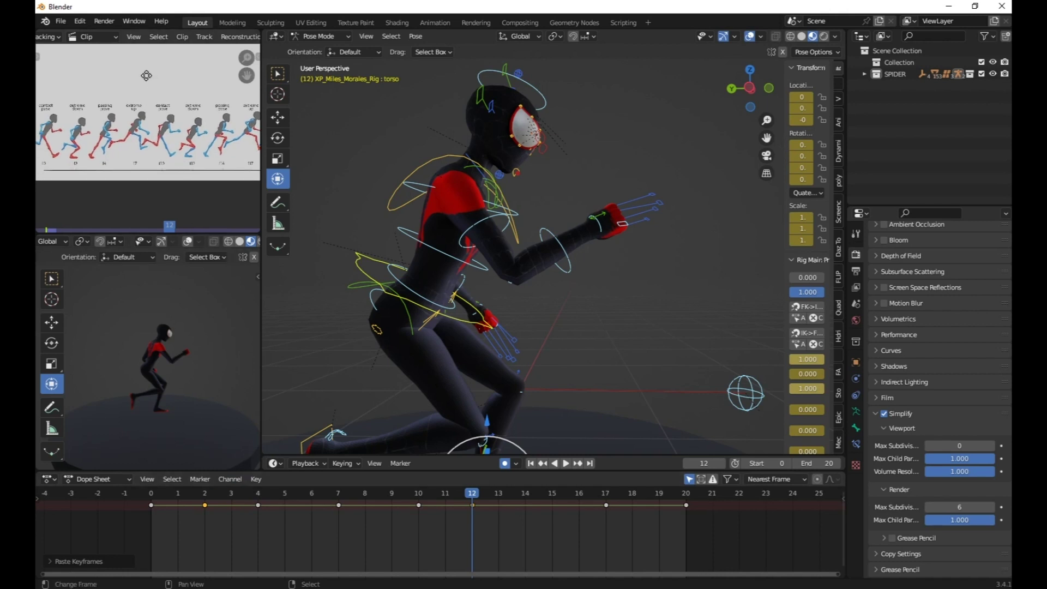
scroll(161, 94, "up", 1)
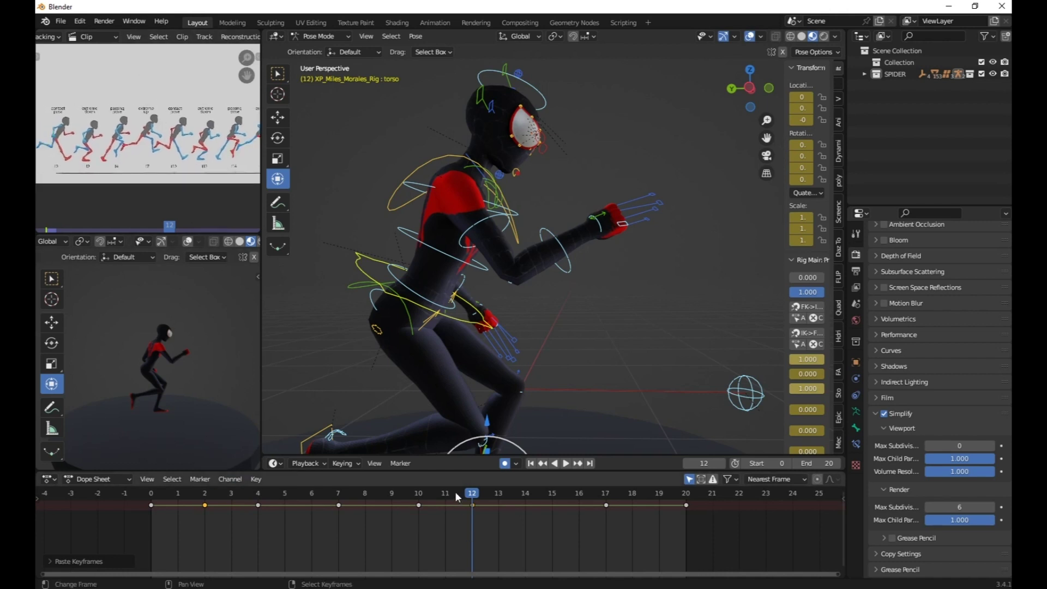
left_click(260, 504)
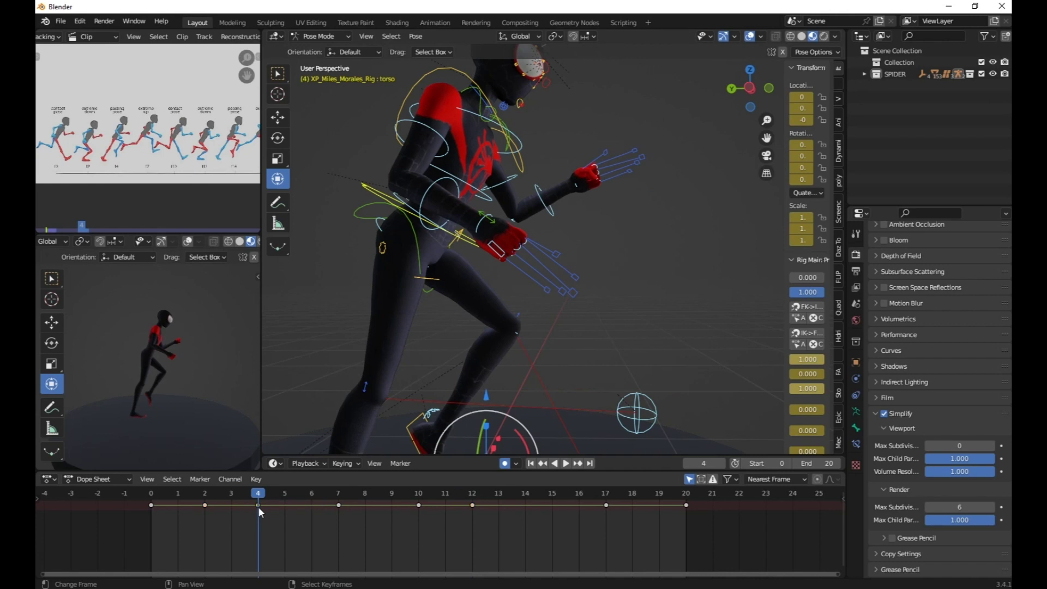
left_click(256, 478)
left_click(278, 407)
middle_click_drag(164, 145, 141, 143)
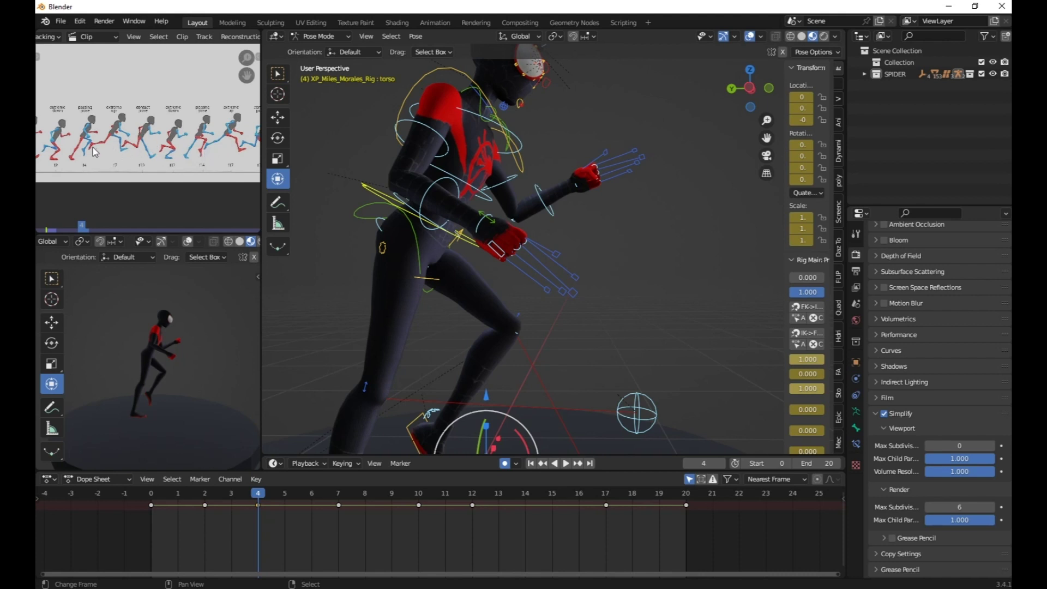
key("space")
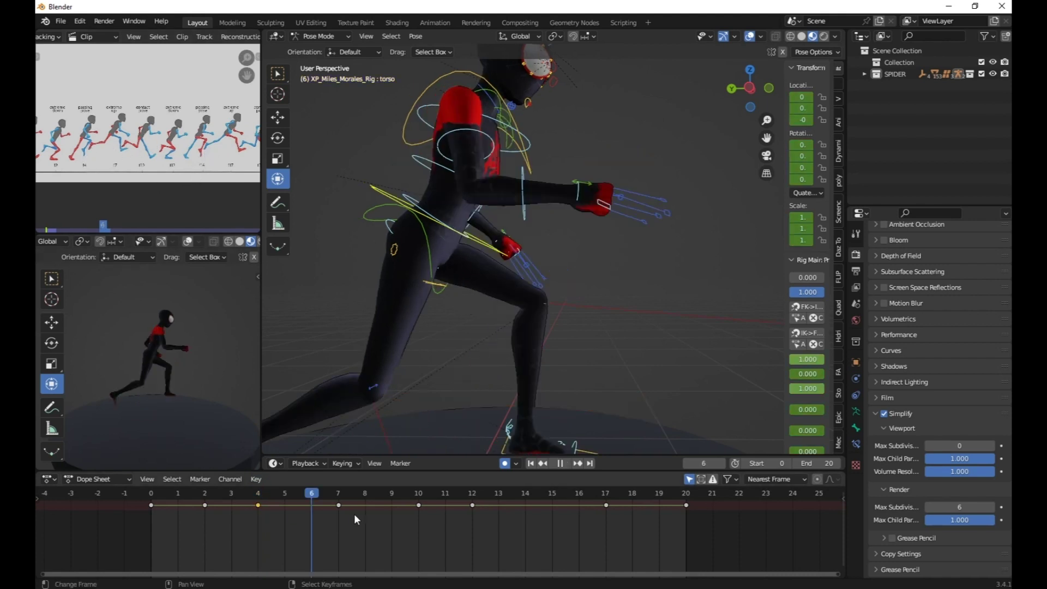
key("space")
left_click(256, 479)
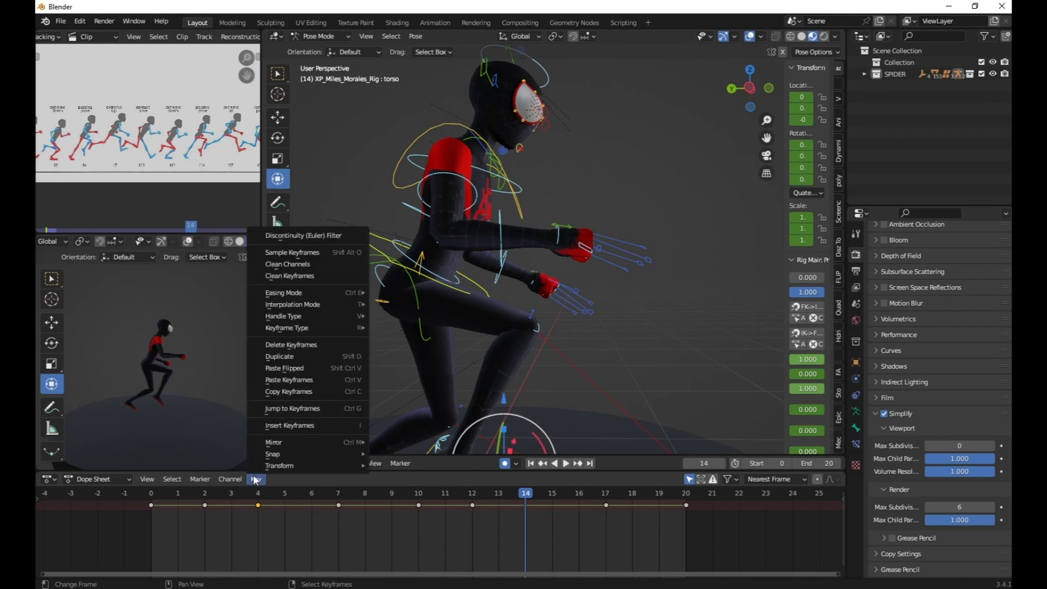
left_click(323, 369)
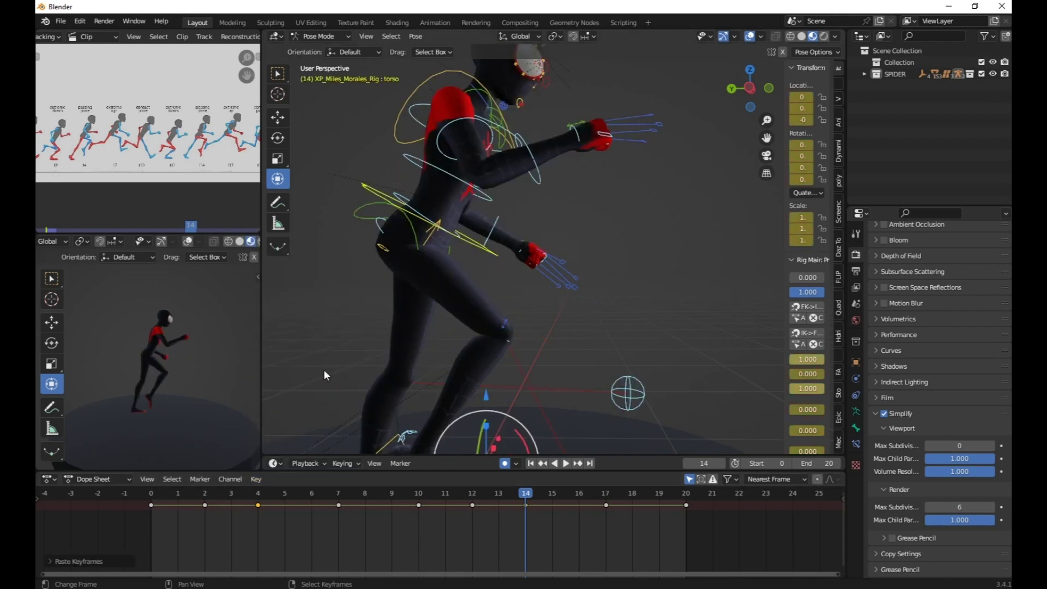
Play back the full run cycle and examine the character's motion from different distances and angles.
scroll(121, 195, "down", 1)
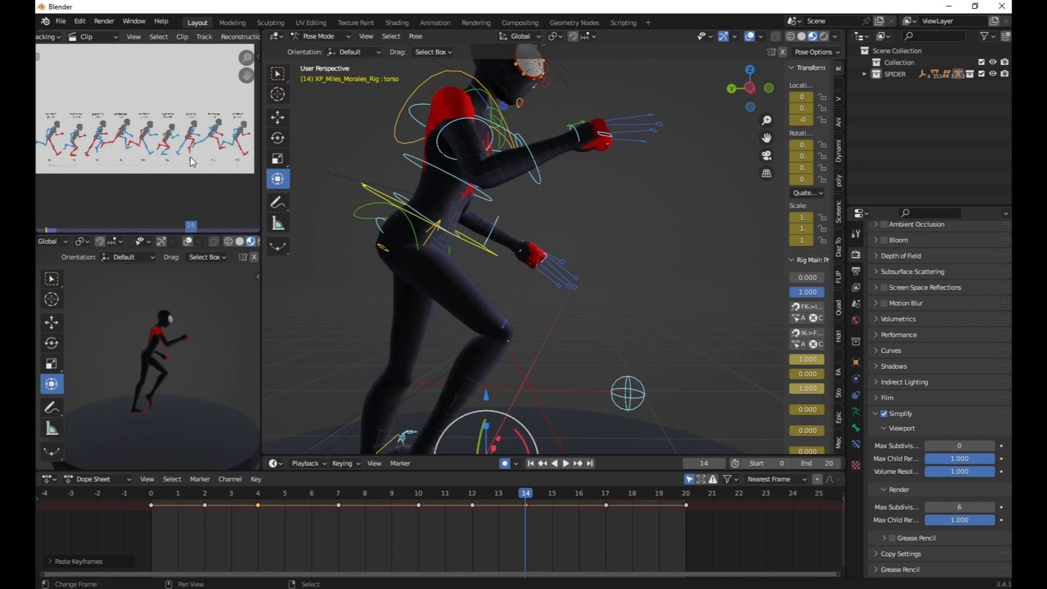
scroll(197, 178, "up", 2)
mouse_move(195, 178)
middle_mouse_down()
mouse_move(241, 171)
mouse_move(194, 176)
middle_mouse_up()
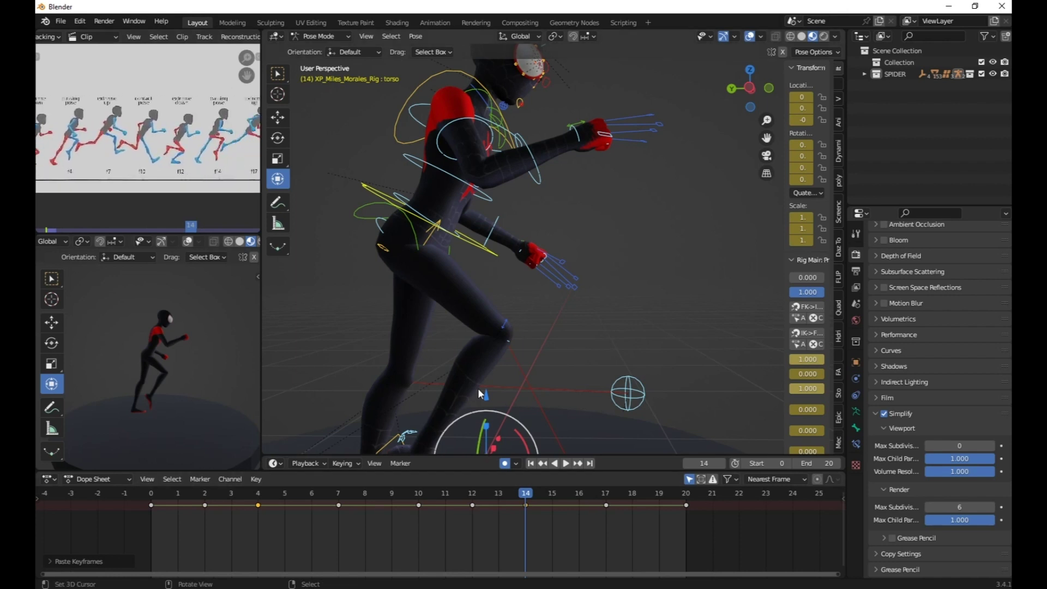
scroll(480, 392, "down", 4)
left_click(566, 463)
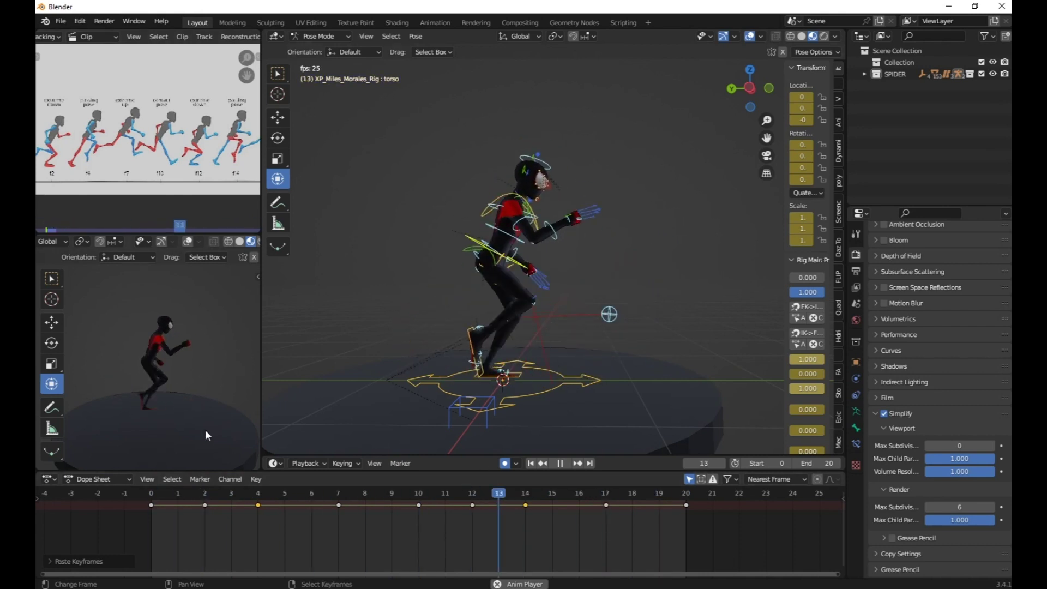
scroll(211, 399, "up", 3)
middle_click_drag(211, 399, 172, 414)
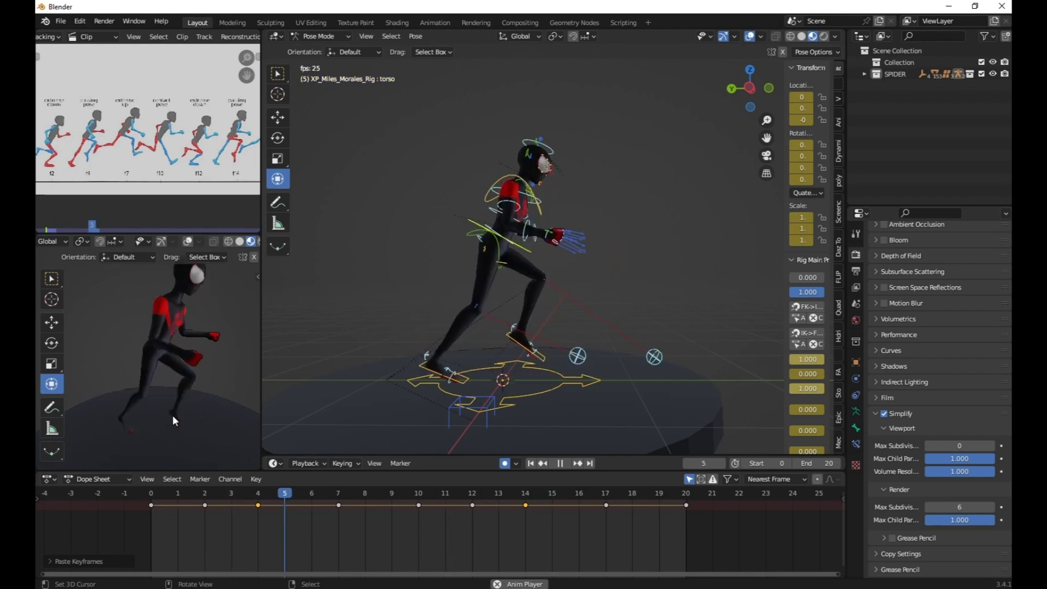
middle_click_drag(172, 414, 234, 401)
scroll(202, 418, "down", 4)
scroll(233, 401, "up", 2)
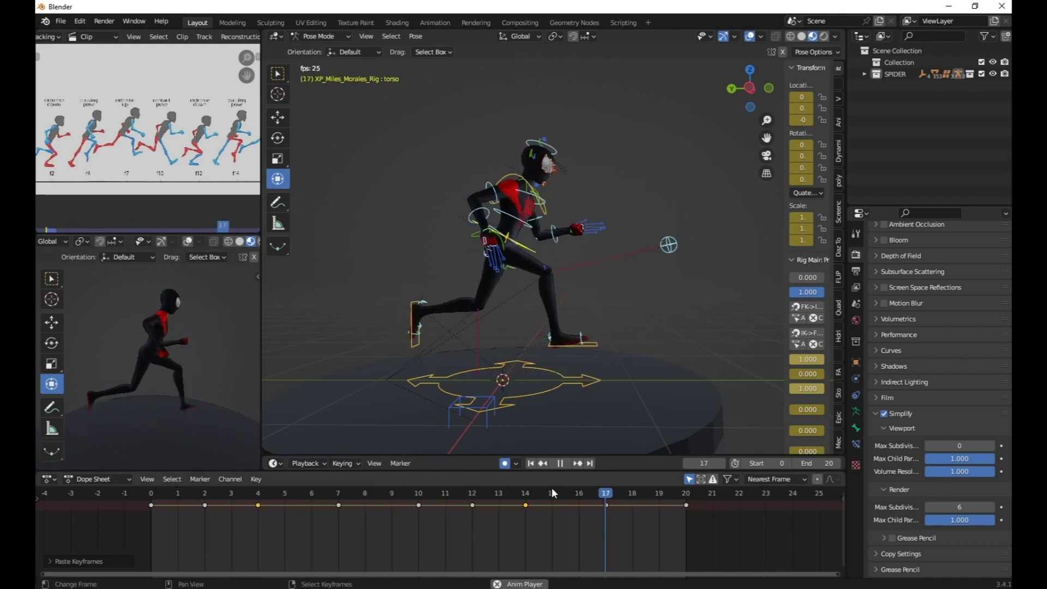
left_click(562, 463)
Scrub through the timeline and compare the poses, including frames 10 and 12, with the run cycle reference sheet.
left_click_drag(168, 515, 469, 539)
scroll(141, 165, "down", 2)
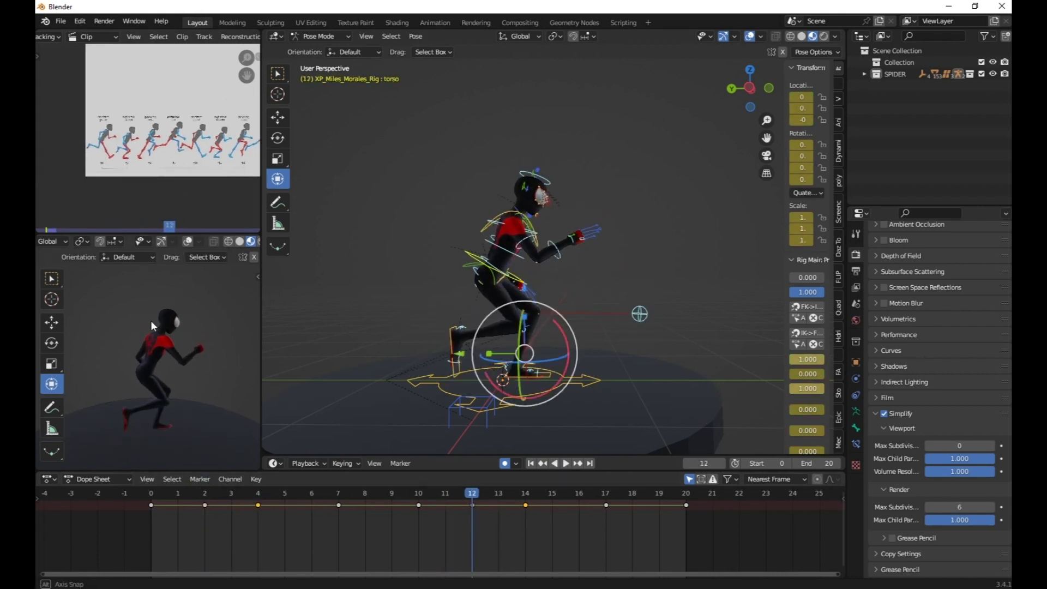
left_click(413, 540)
key("space")
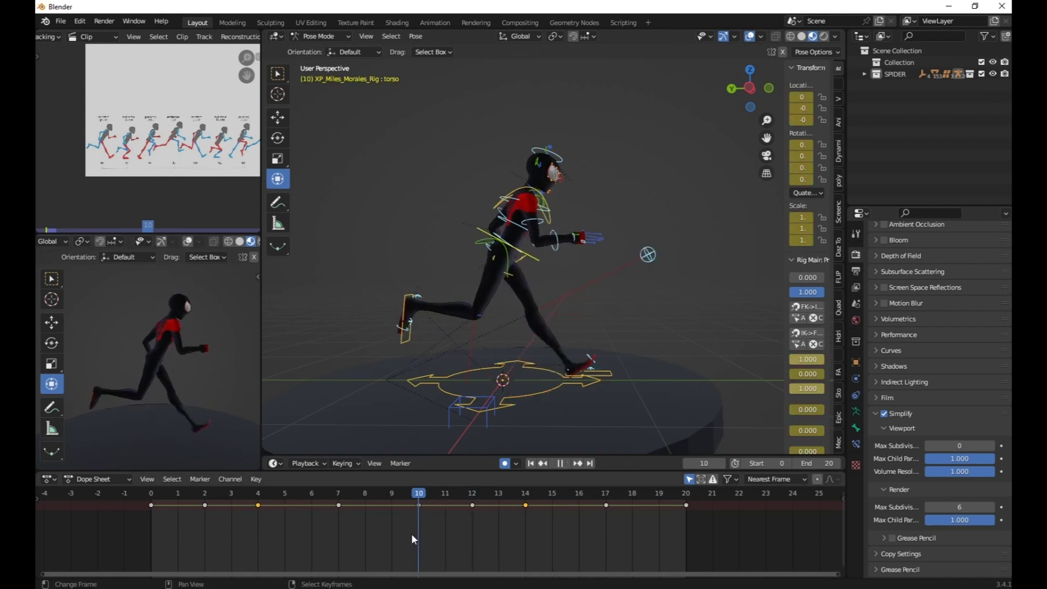
key("space")
middle_click_drag(200, 169, 184, 165)
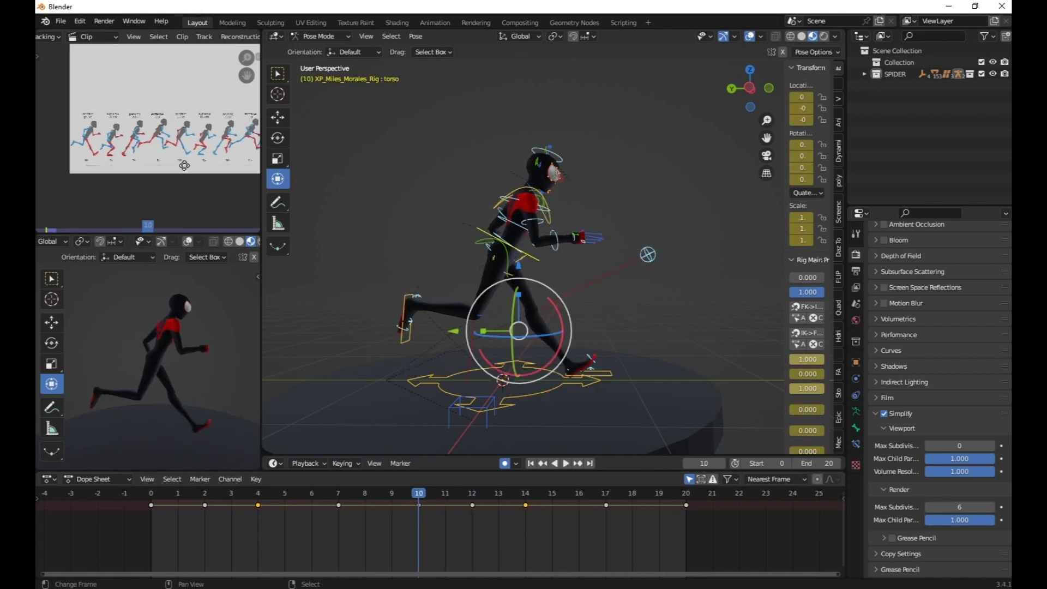
scroll(184, 166, "up", 2)
key("space")
left_click_drag(283, 516, 646, 552)
left_click_drag(458, 557, 284, 551)
Play the animation and set its end frame to 19 for the loop.
left_click(565, 463)
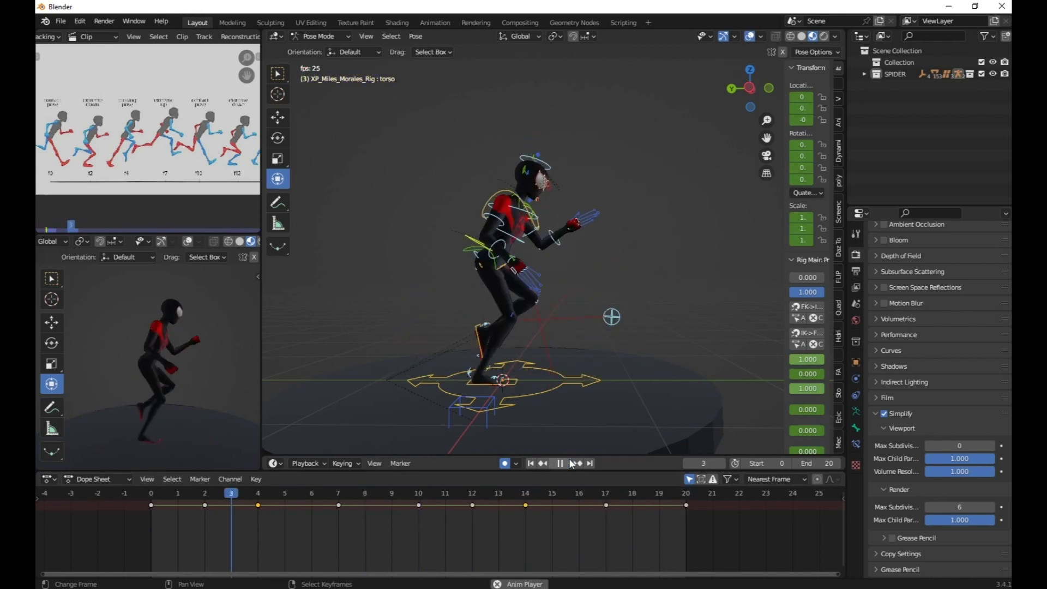
left_click(794, 462)
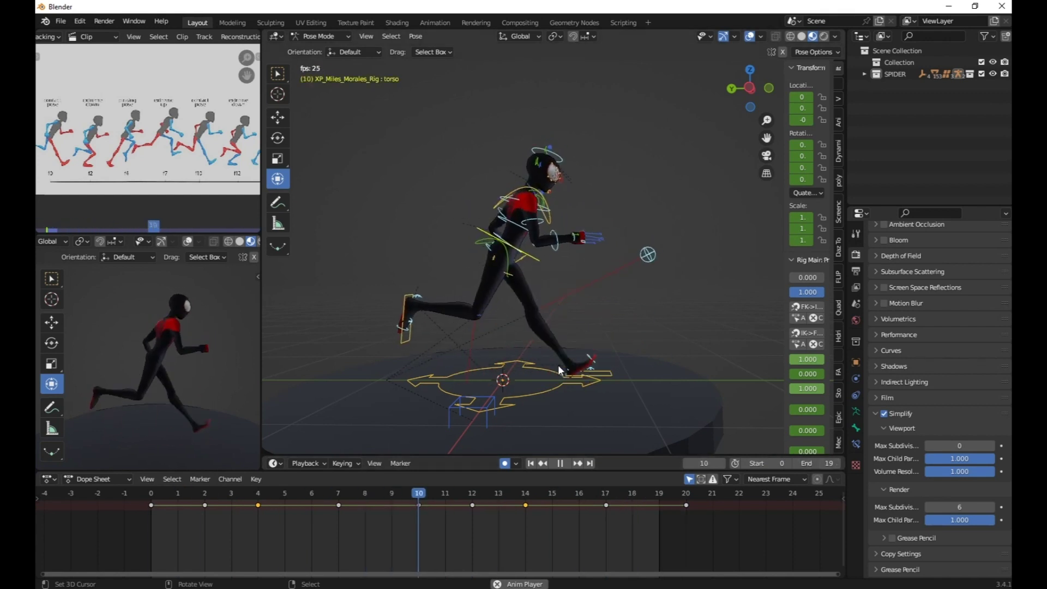